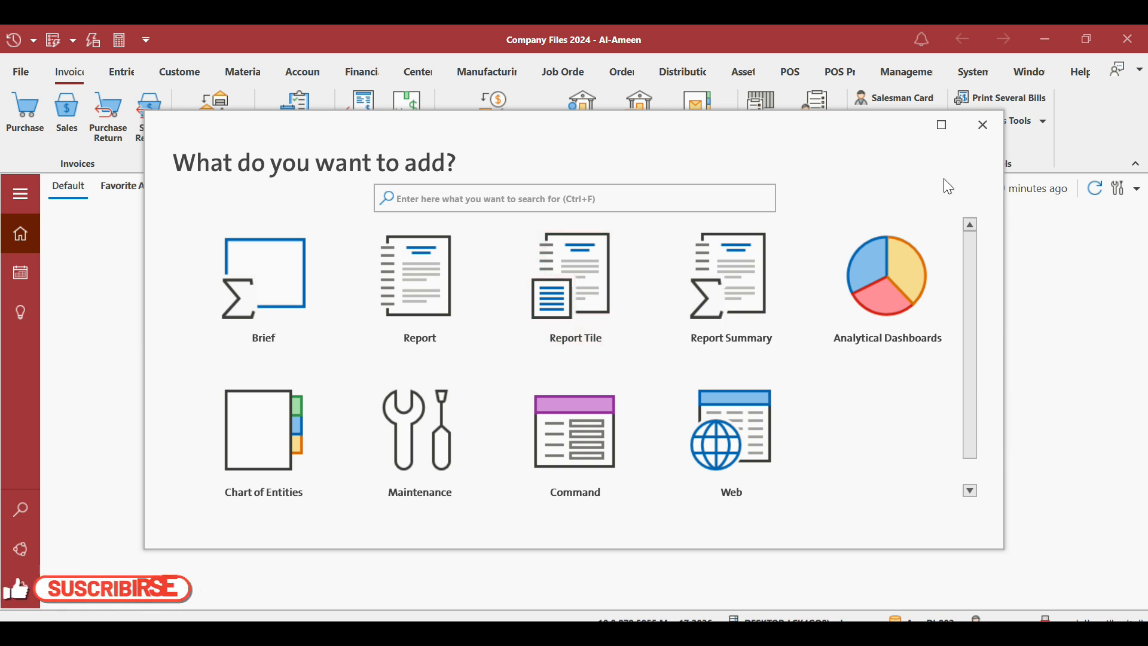
# Close the tile gallery without adding anything and create a new dashboard named Report Tile.
pyautogui.click(983, 124)
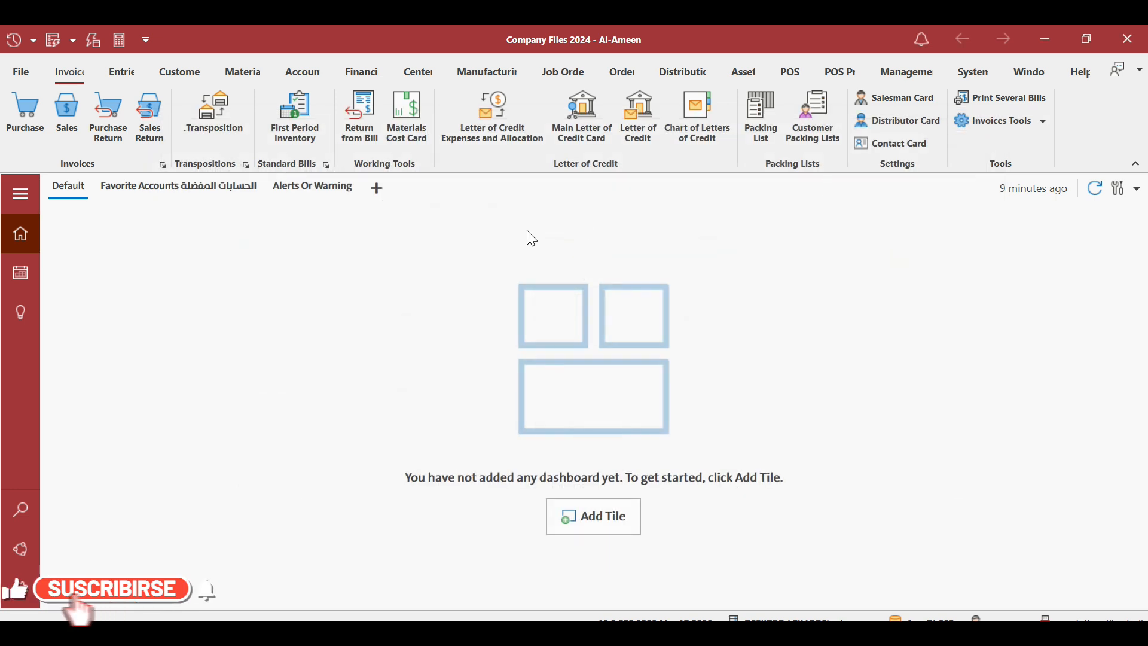
pyautogui.click(379, 191)
pyautogui.write('Rep')
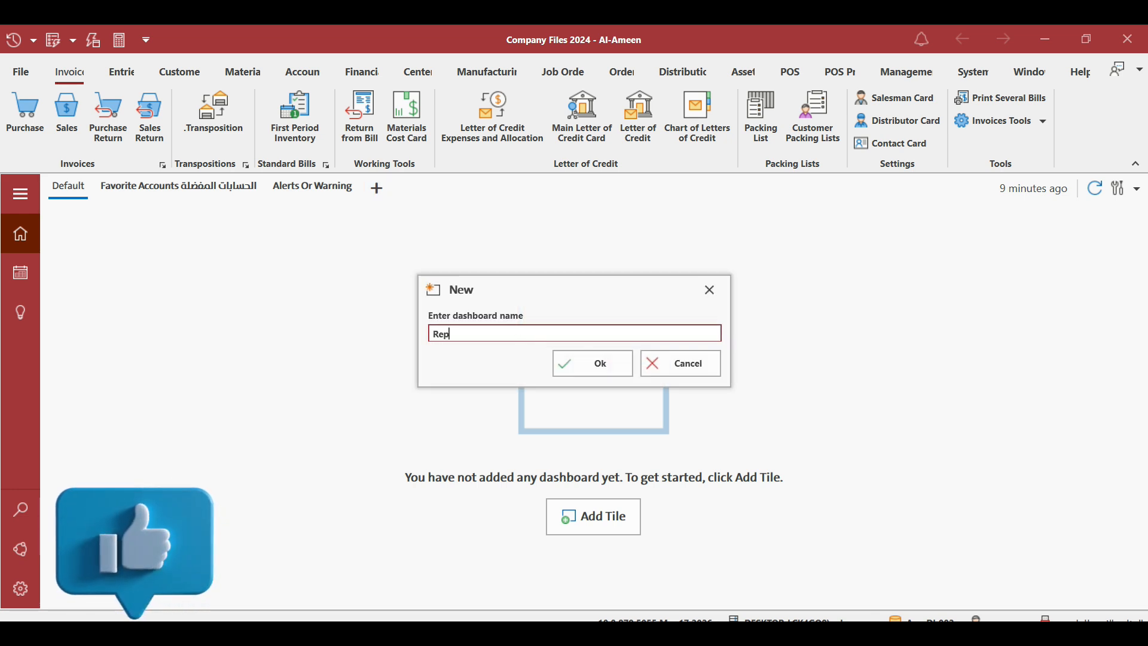
pyautogui.write('ort Tile')
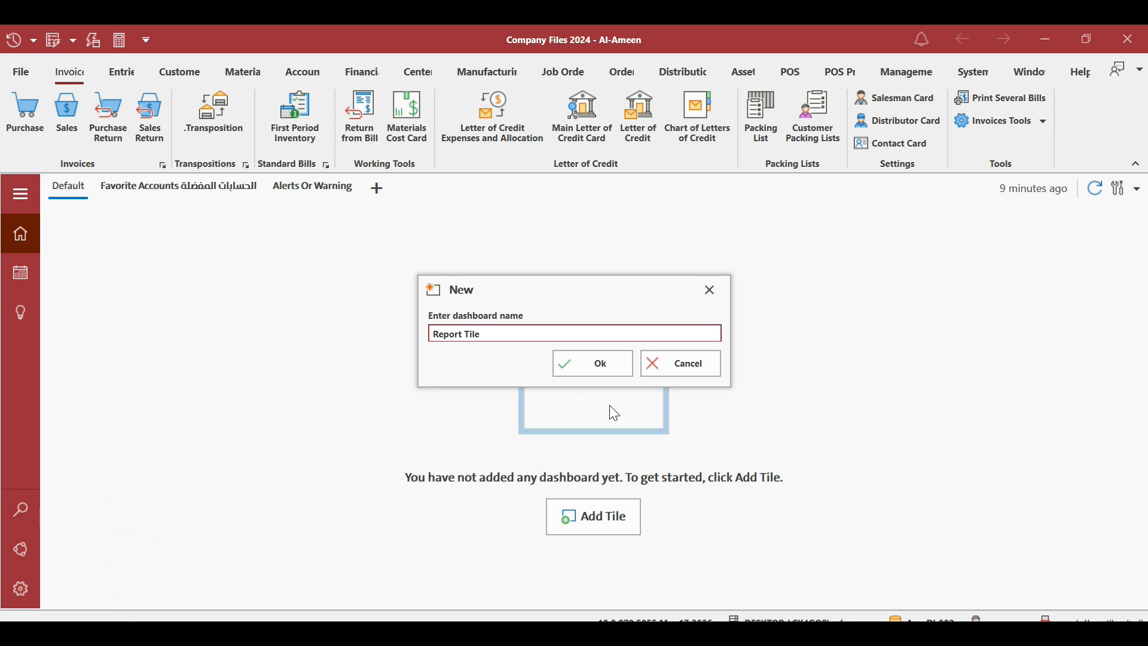
pyautogui.click(602, 374)
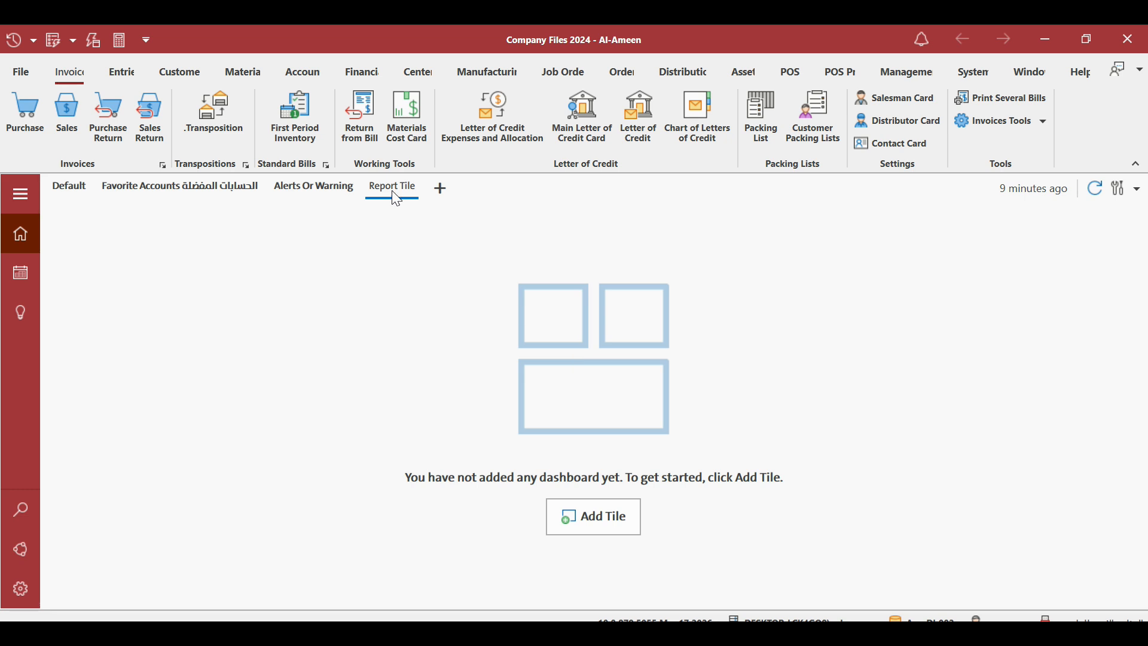
# Add a Total Bills Movement report tile to the Report Tile dashboard.
pyautogui.rightClick(418, 251)
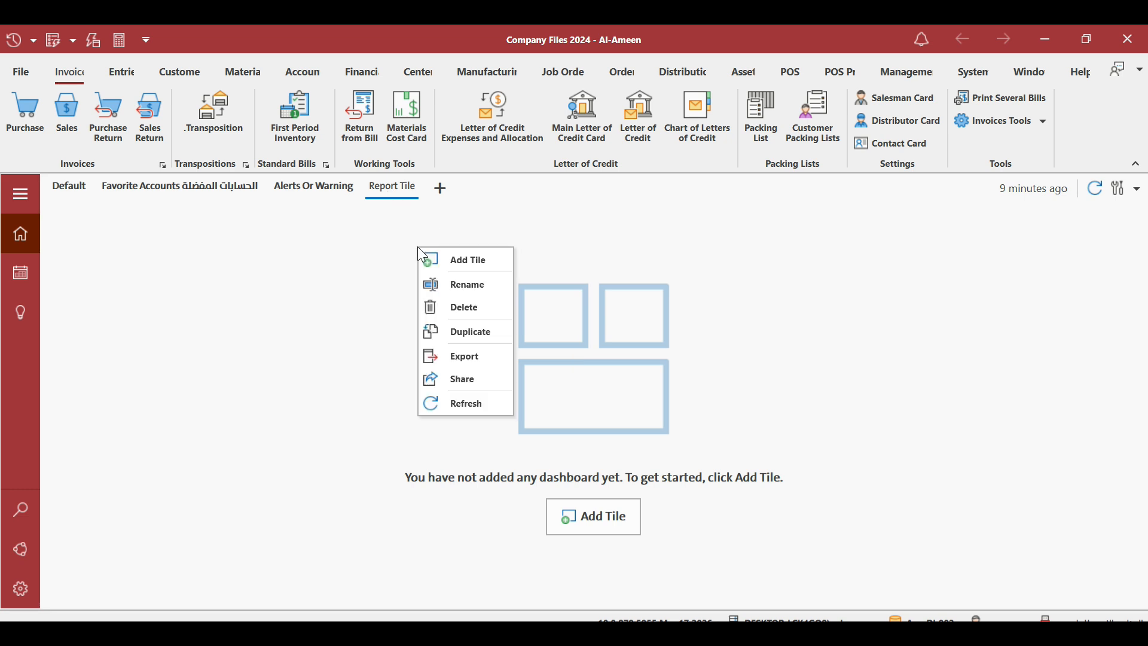
pyautogui.click(438, 262)
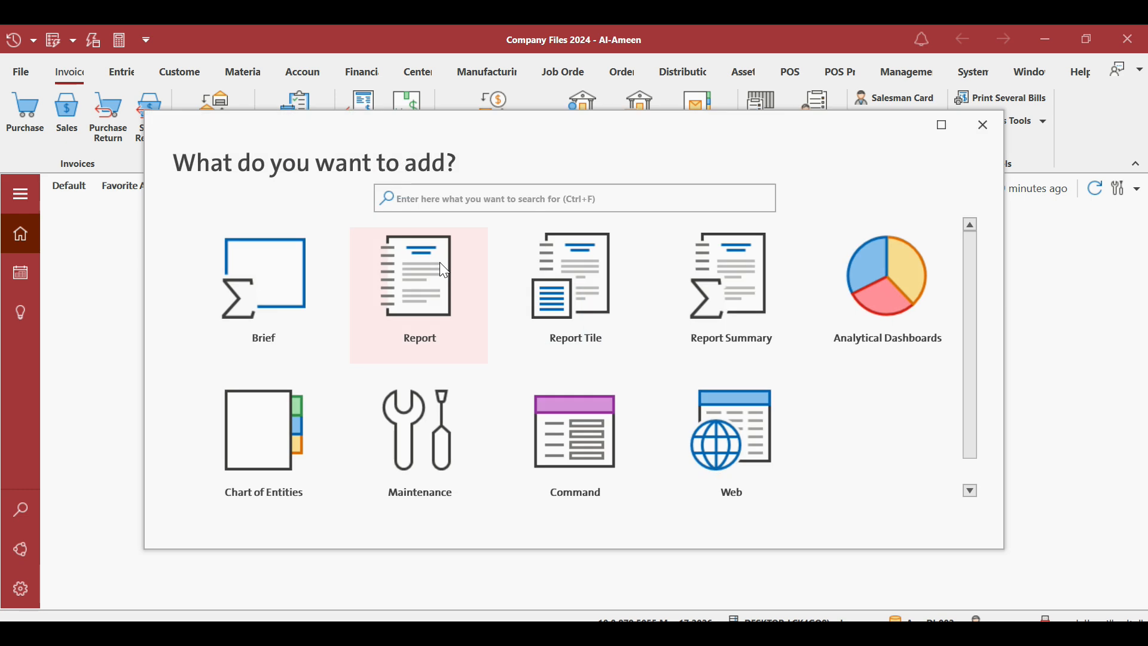
pyautogui.click(561, 269)
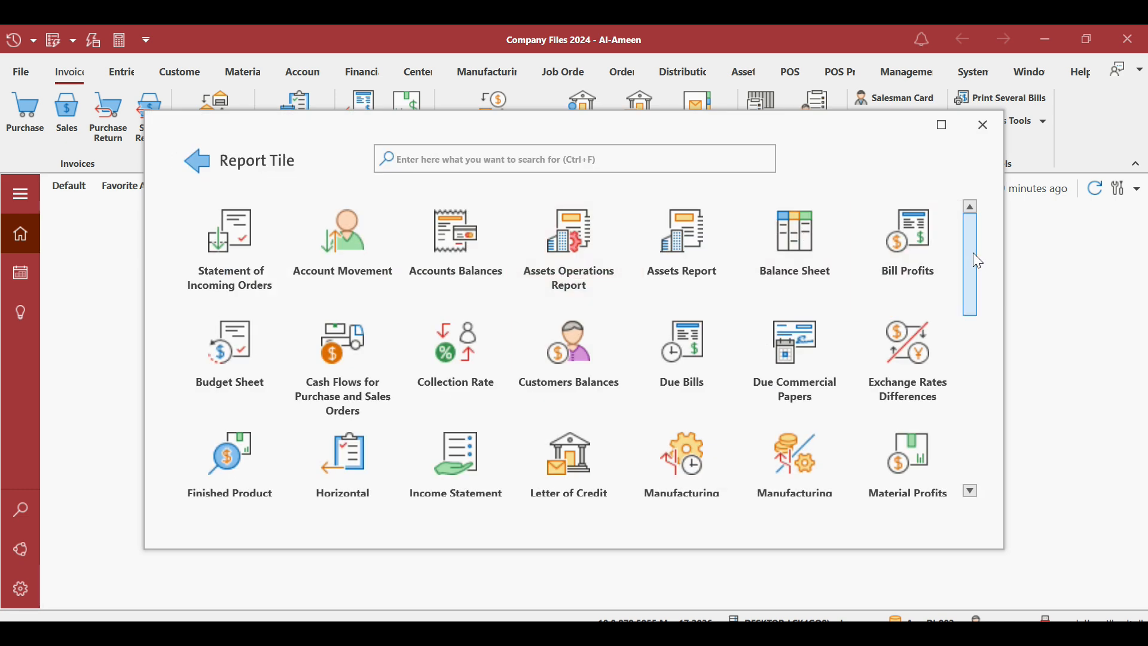
pyautogui.moveTo(972, 249); pyautogui.dragTo(1004, 471)
pyautogui.moveTo(1012, 425); pyautogui.dragTo(1004, 221)
pyautogui.click(489, 157)
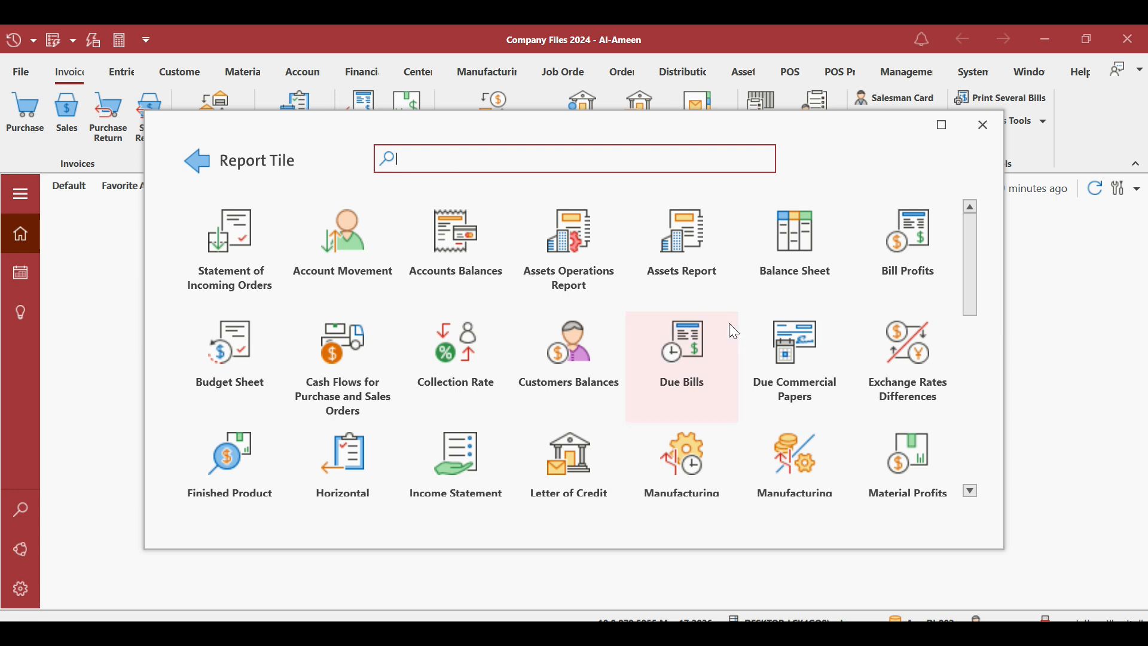
pyautogui.moveTo(969, 285); pyautogui.dragTo(1004, 471)
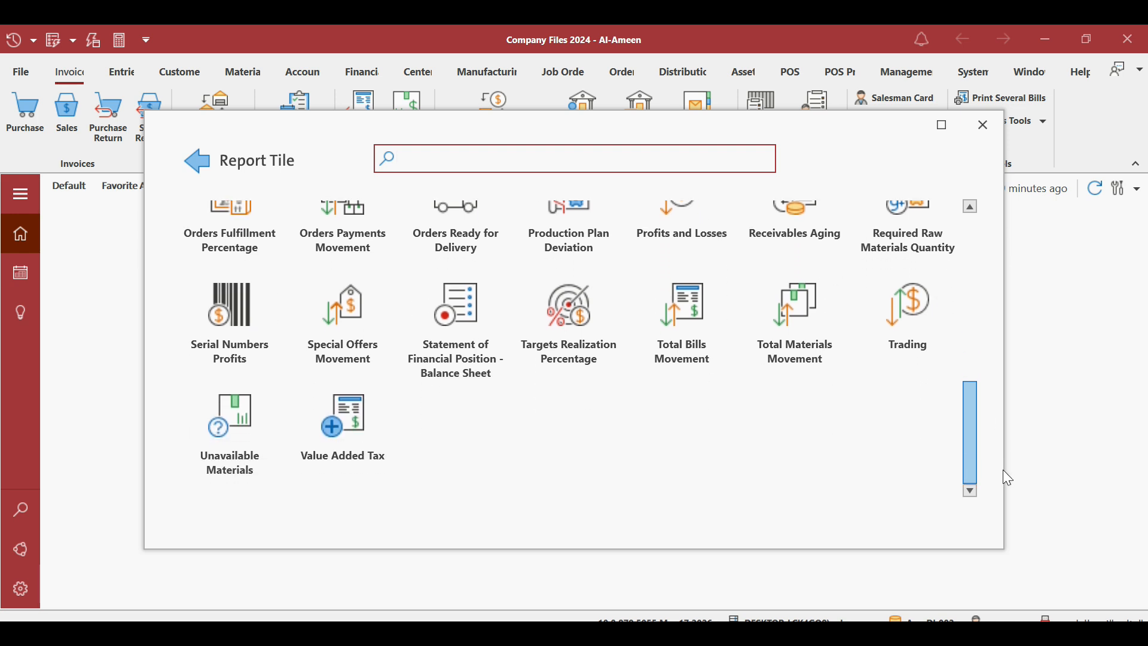
pyautogui.click(705, 342)
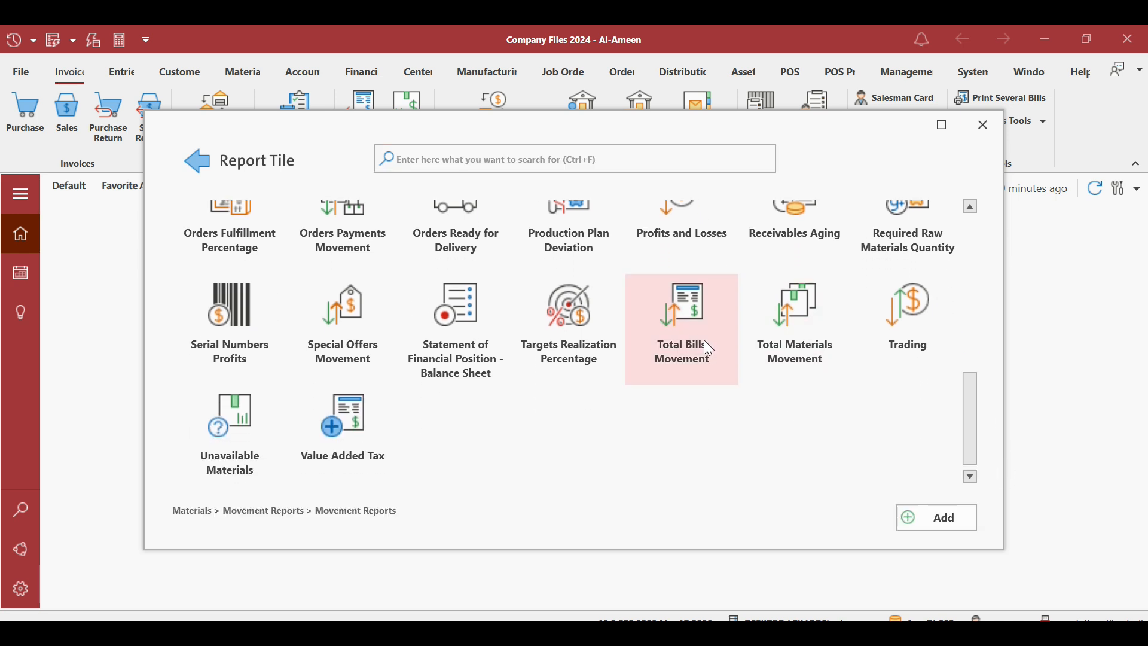
pyautogui.click(923, 515)
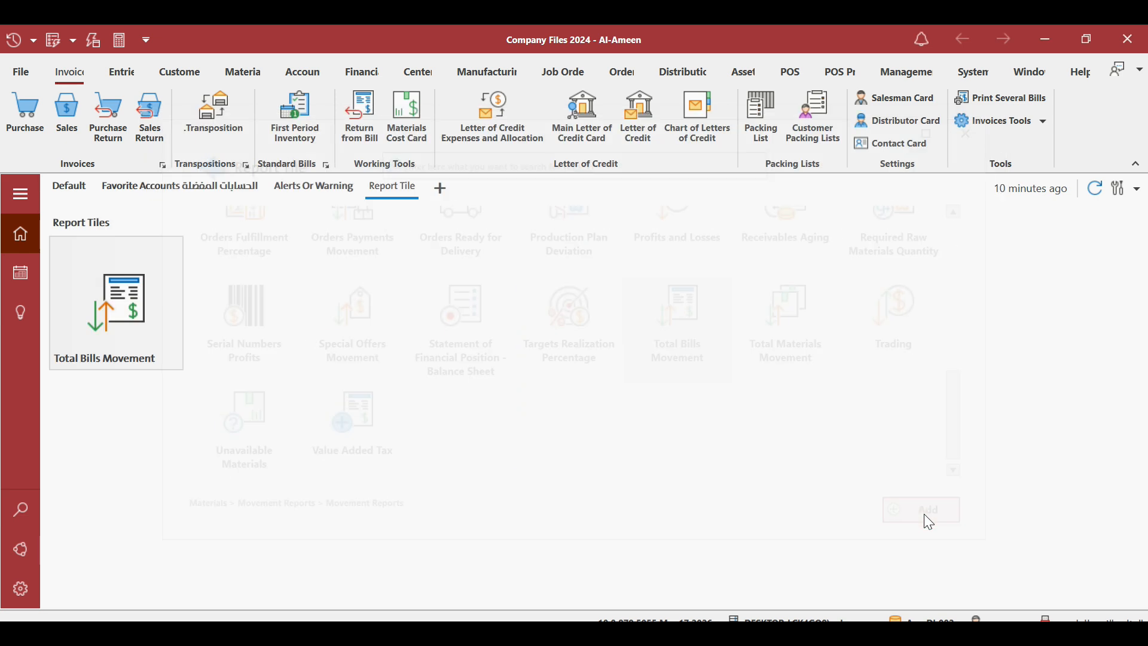
# Open the settings of the Total Bills Movement tile and review its name and size options.
pyautogui.moveTo(128, 268)
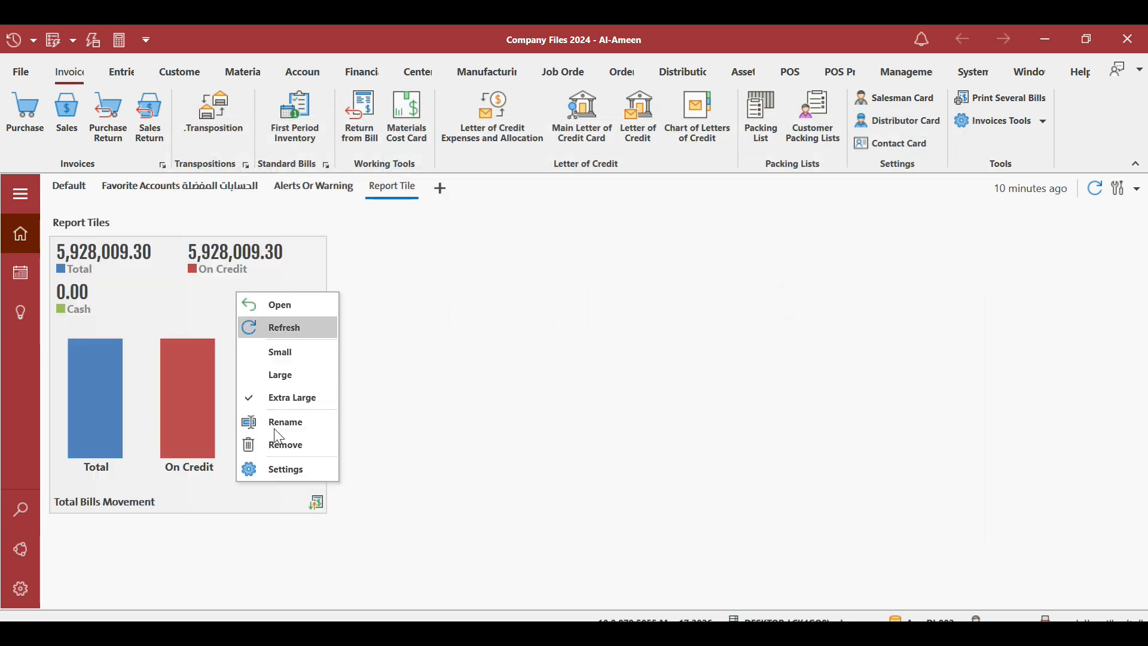
pyautogui.click(288, 478)
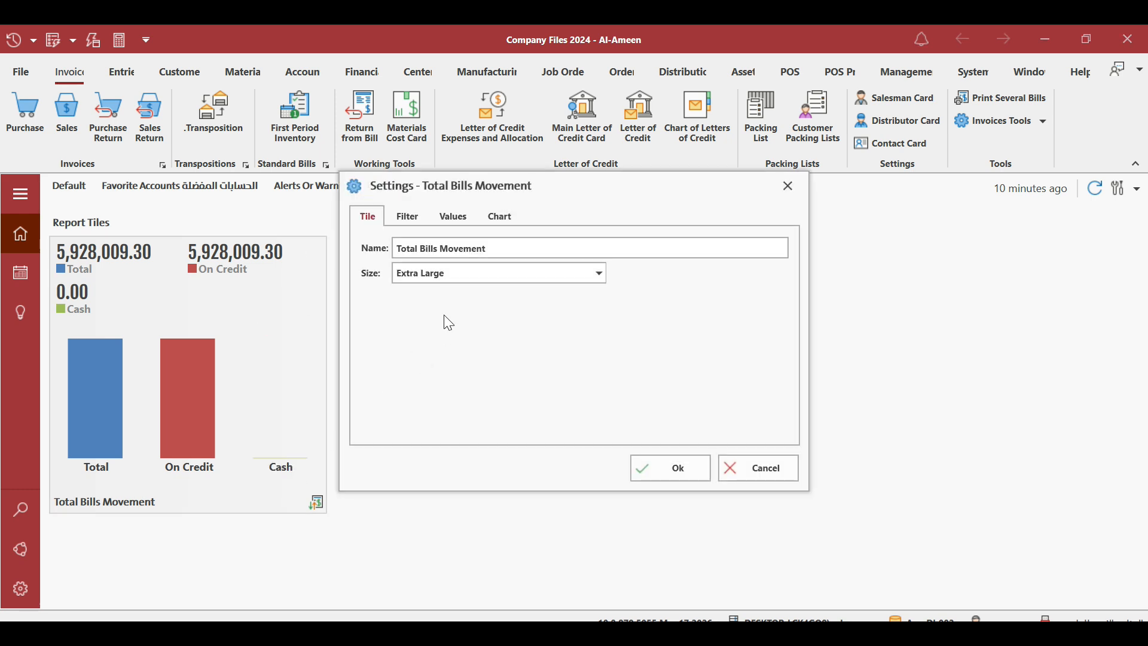
pyautogui.click(440, 277)
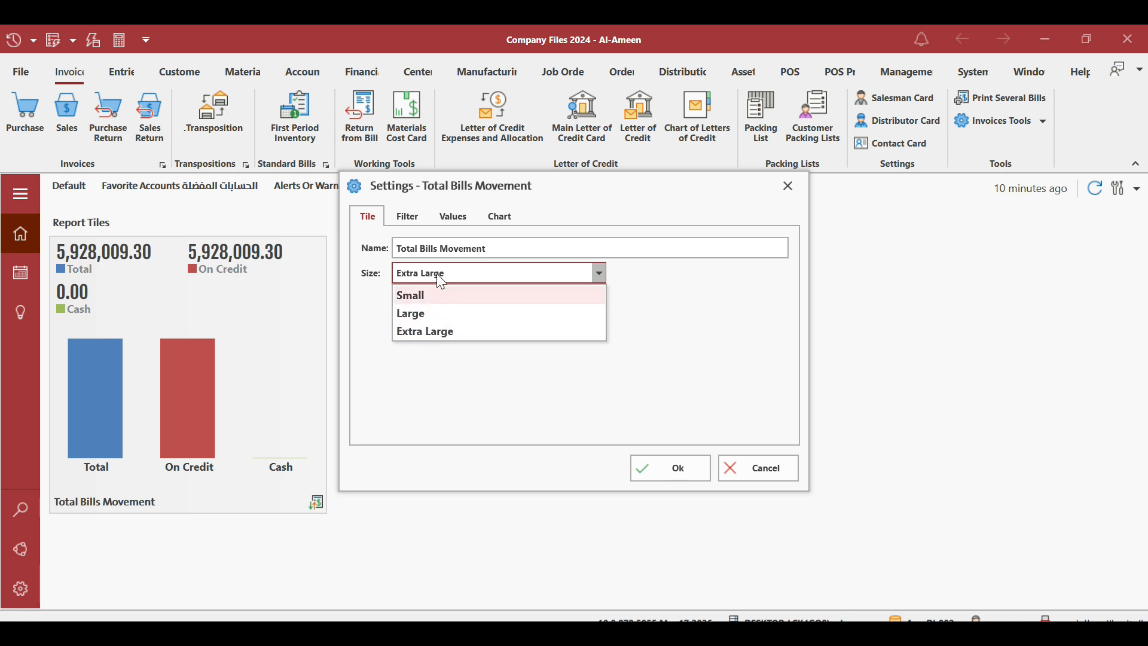
pyautogui.click(440, 249)
pyautogui.moveTo(490, 249); pyautogui.dragTo(385, 251)
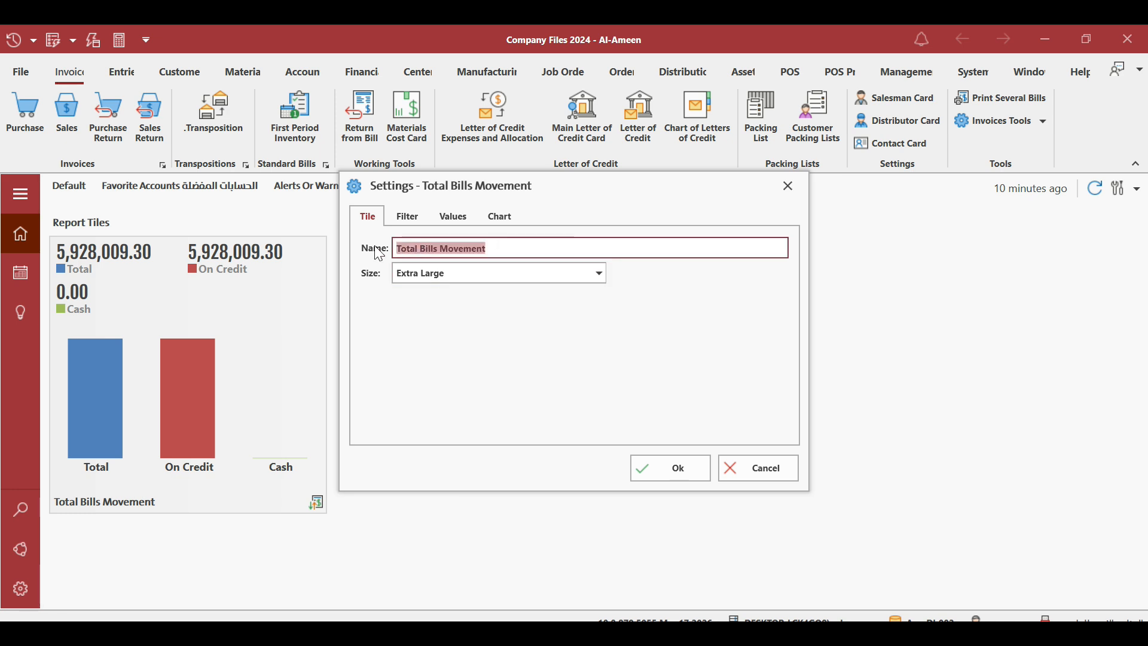
# Clear all report sources in the tile's filter and include only the Sale and Sales Returns bill types.
pyautogui.click(407, 221)
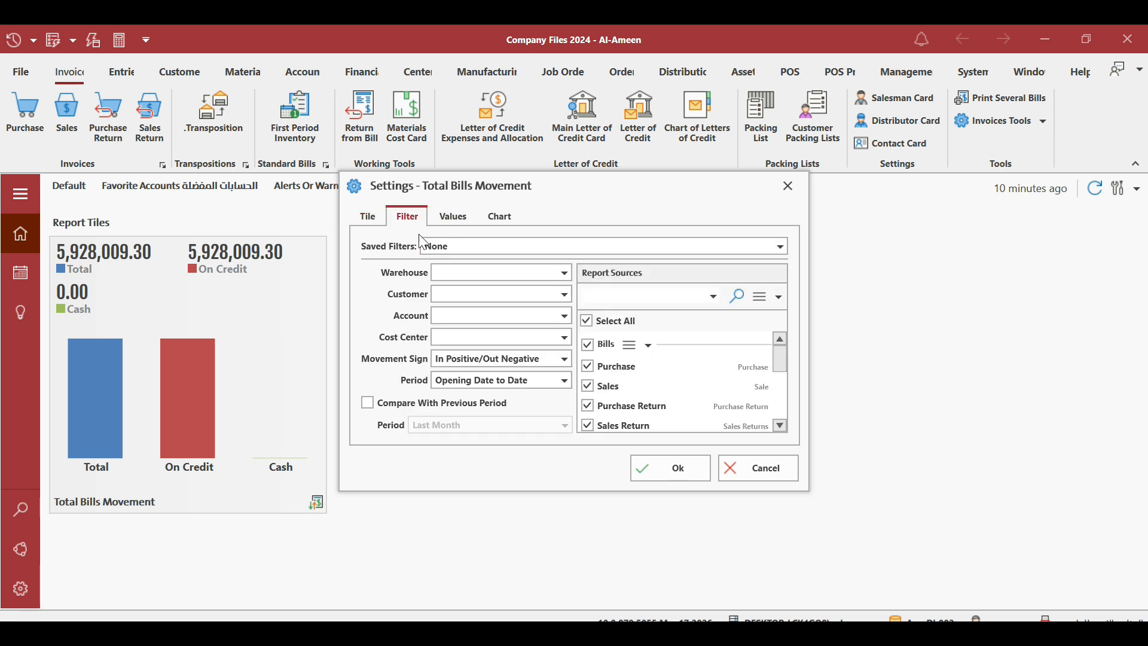
pyautogui.click(587, 320)
pyautogui.click(648, 345)
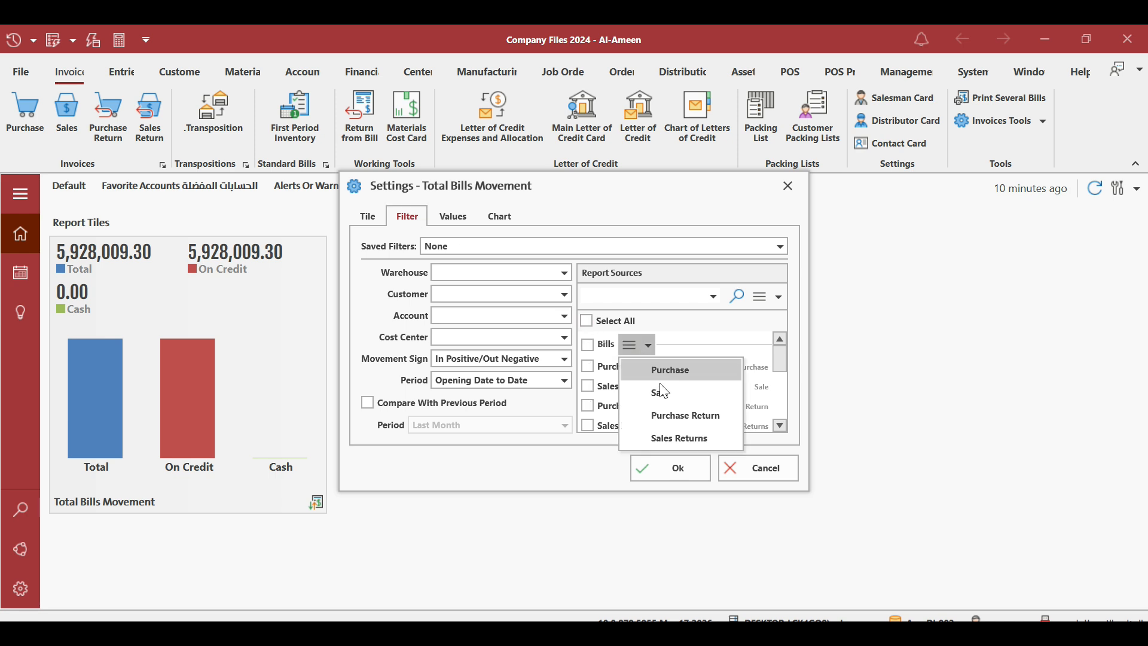
pyautogui.click(661, 390)
pyautogui.click(648, 345)
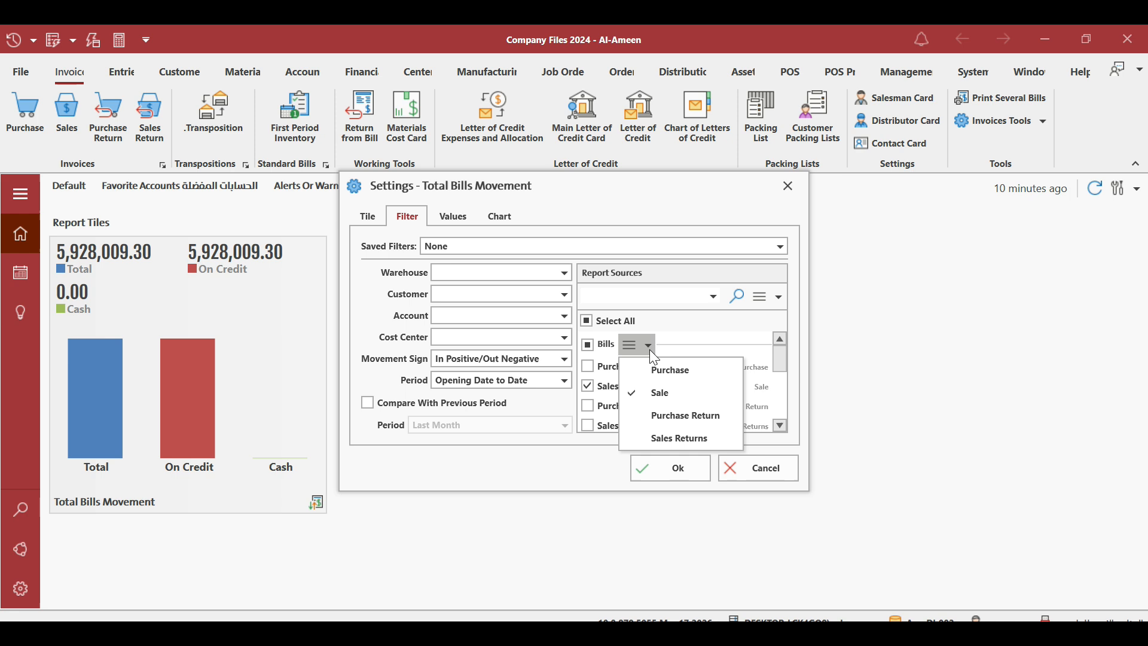
pyautogui.click(661, 436)
# Set the tile filter's period to Today, leaving the customer, account and cost center filters empty.
pyautogui.click(452, 293)
pyautogui.click(446, 315)
pyautogui.click(445, 337)
pyautogui.click(466, 382)
pyautogui.scroll(-3, 508, 478)
pyautogui.moveTo(579, 501); pyautogui.dragTo(591, 431)
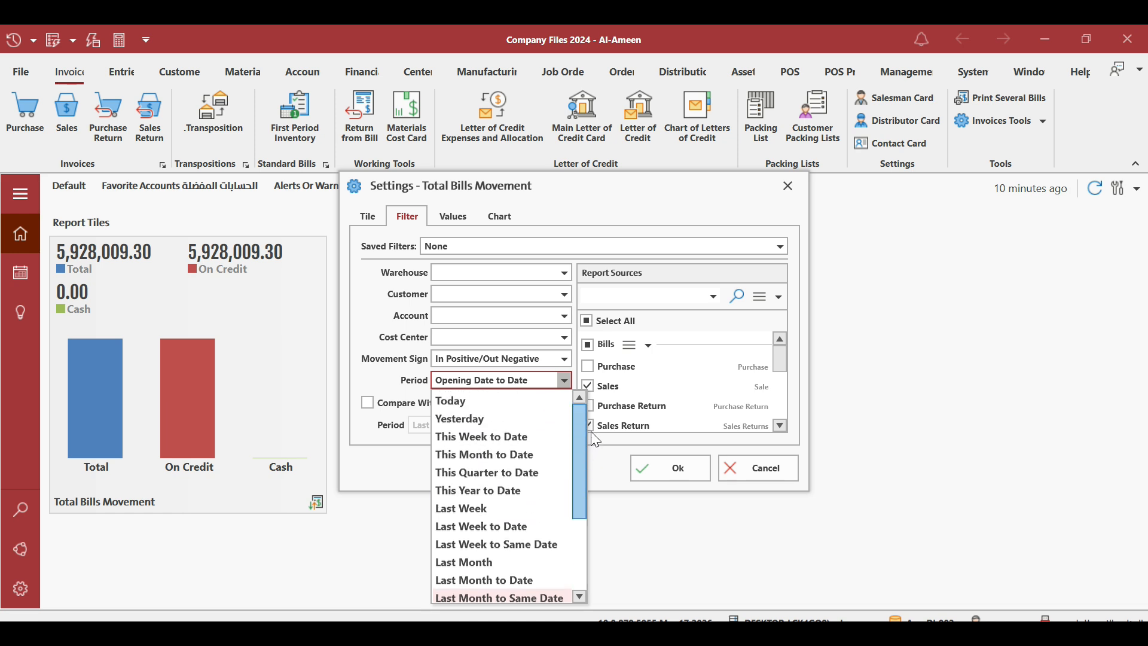
pyautogui.click(455, 402)
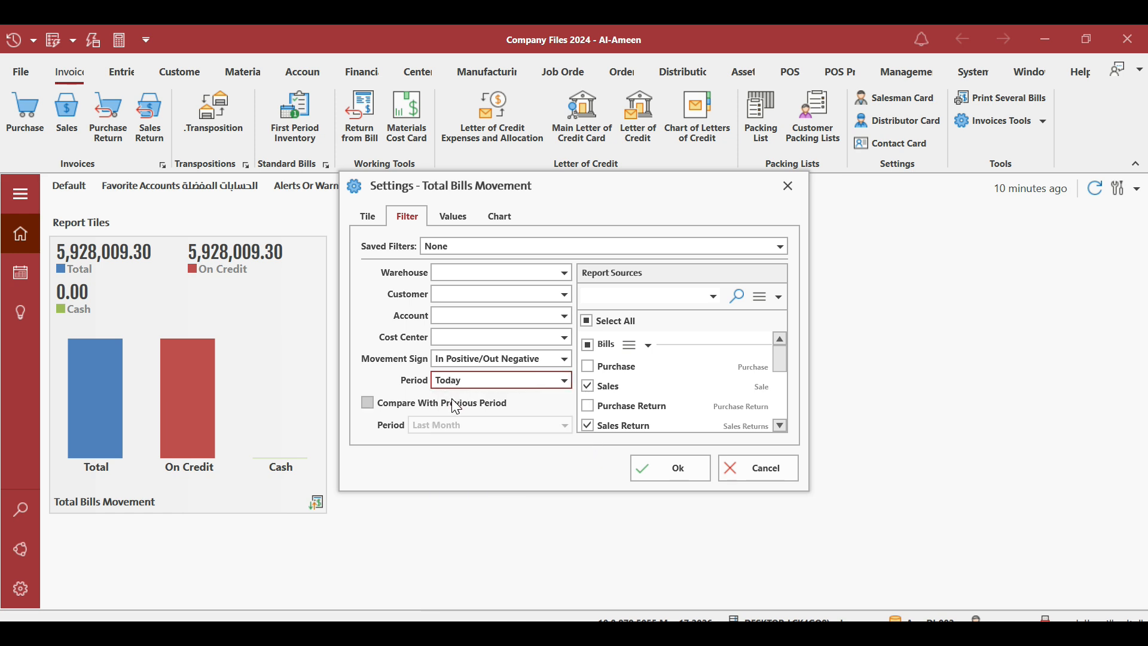
# Set the filter's movement sign to In Negative/Out Positive and apply the tile settings.
pyautogui.click(495, 361)
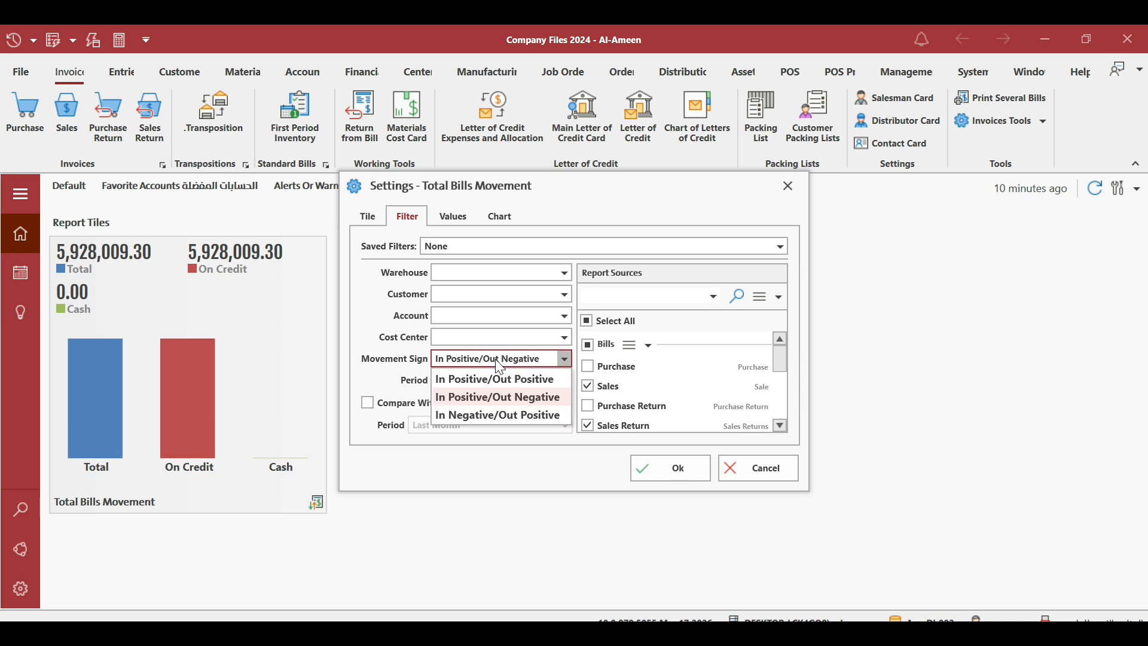
pyautogui.click(524, 416)
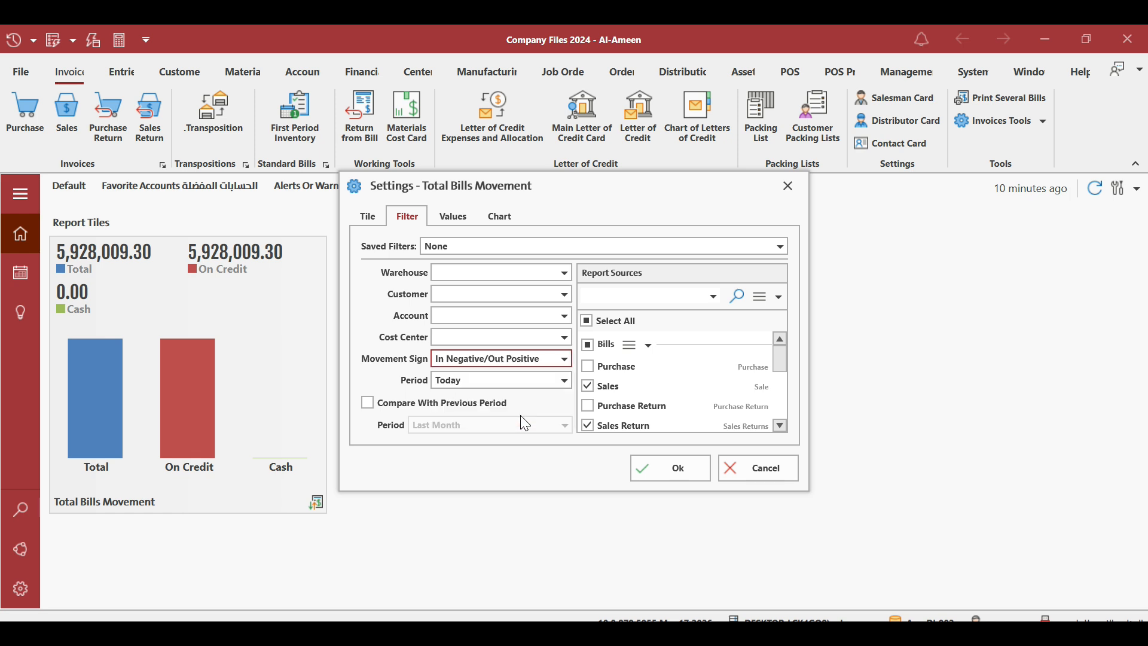
pyautogui.click(675, 470)
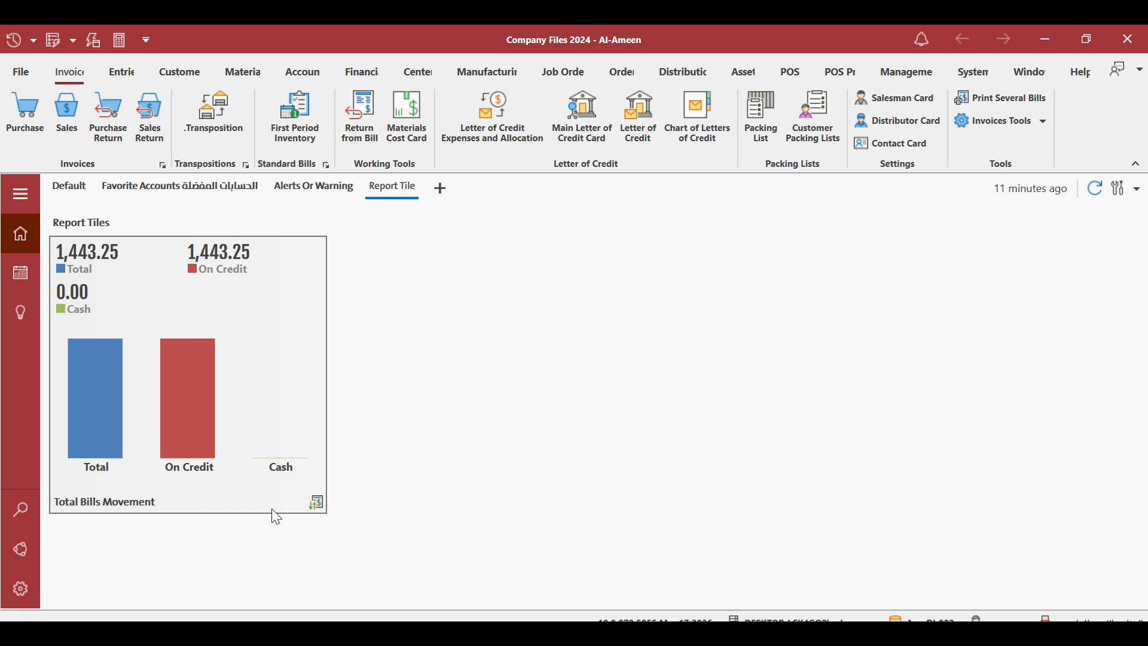
# Enable comparison with a previous period in the tile's filter, choose Yesterday and apply the settings.
pyautogui.rightClick(233, 402)
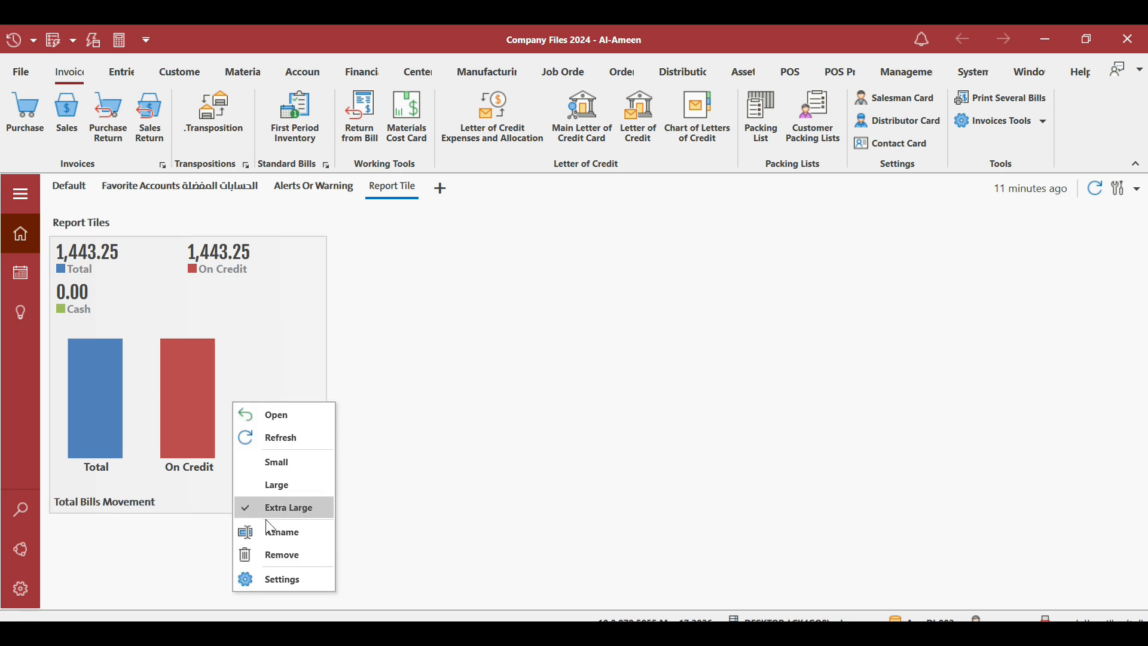
pyautogui.click(274, 579)
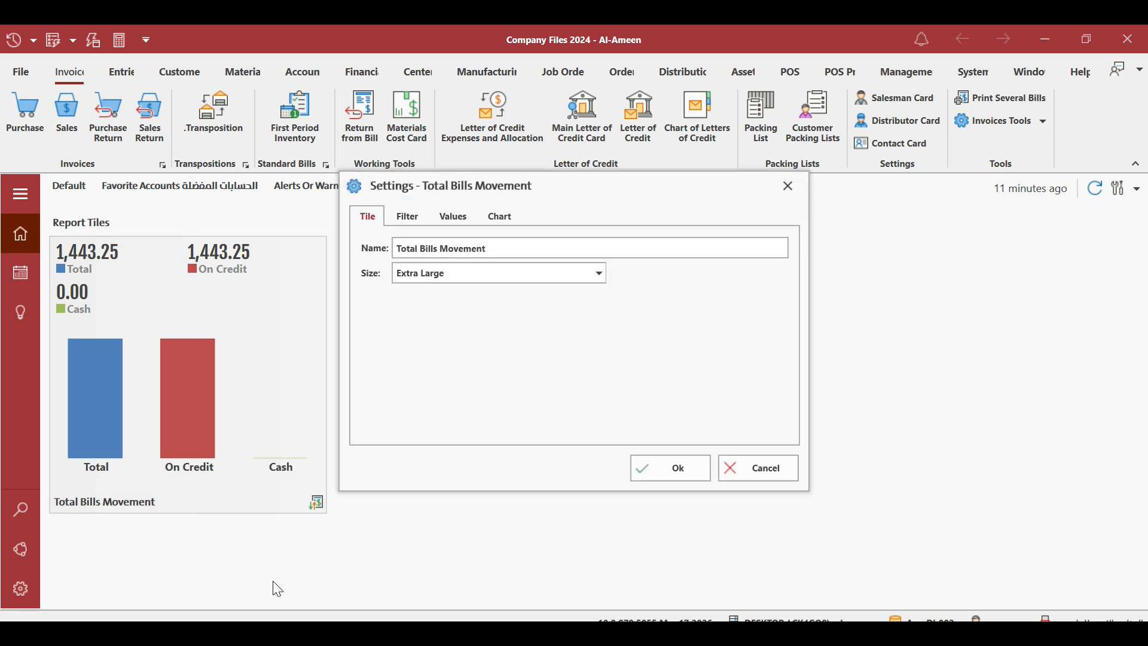
pyautogui.click(410, 217)
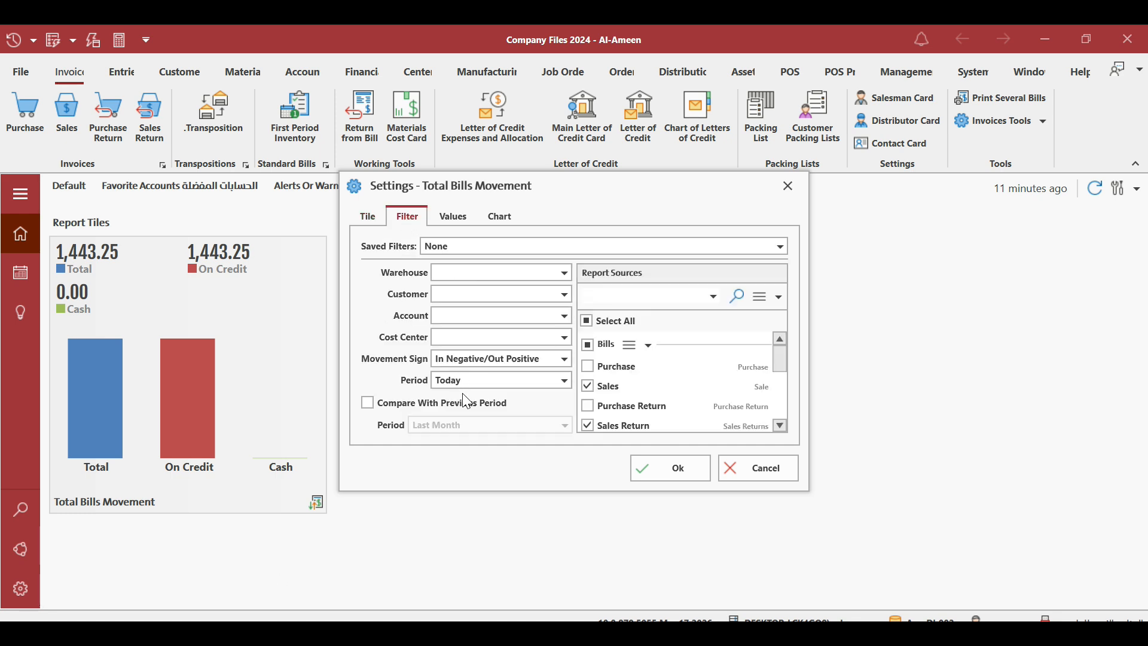
pyautogui.click(390, 402)
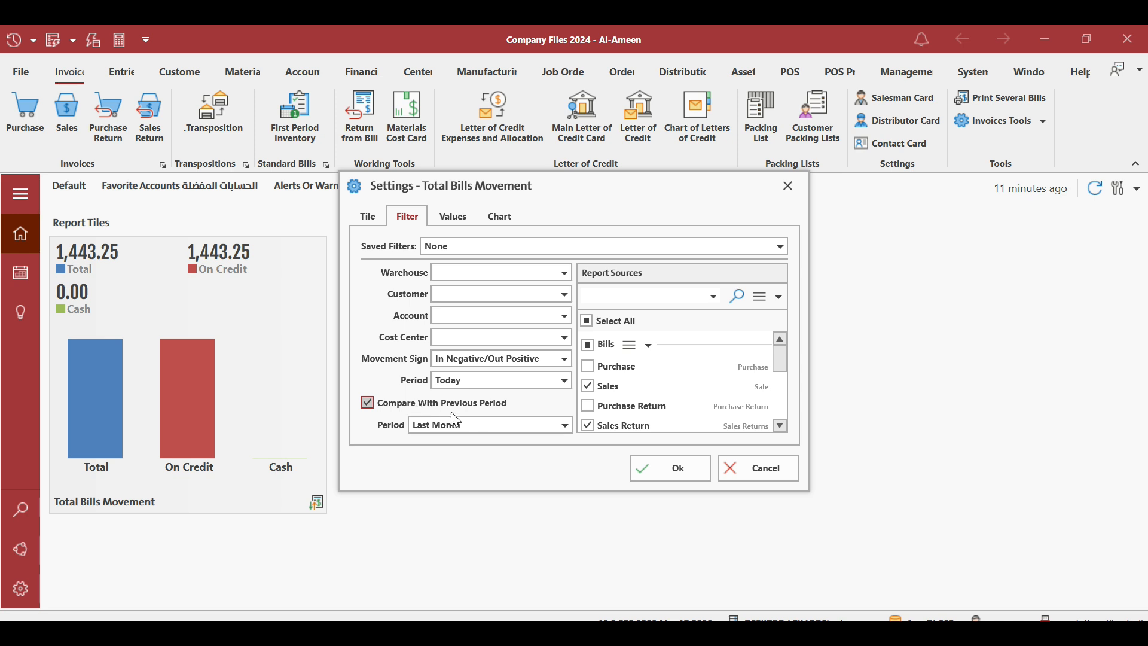
pyautogui.click(466, 427)
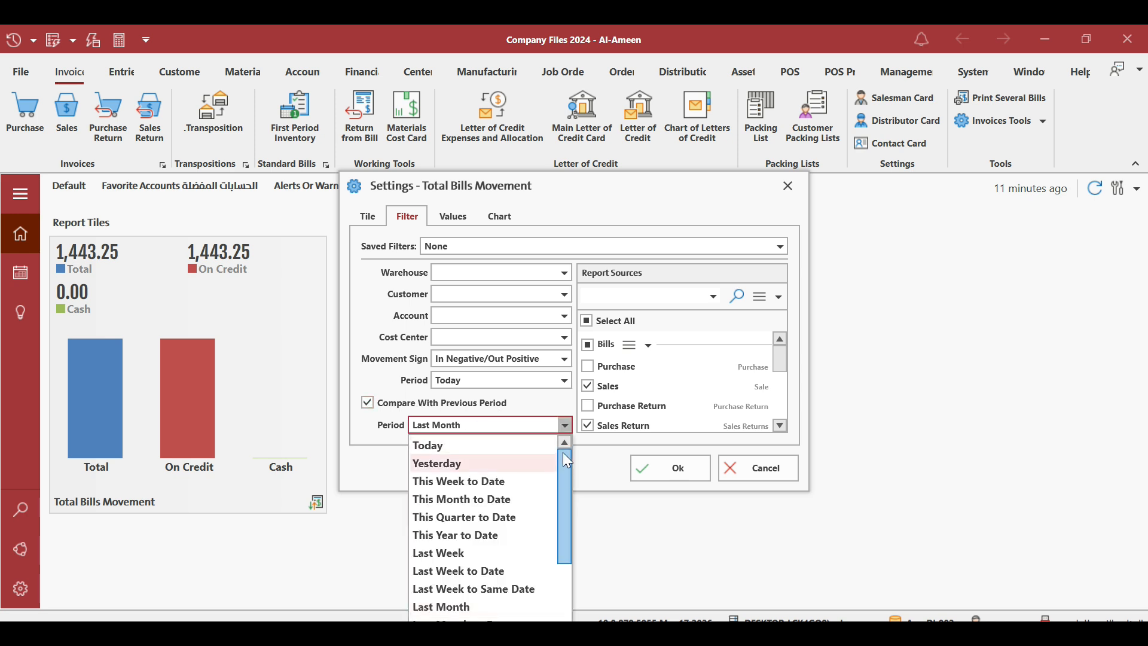
pyautogui.click(460, 464)
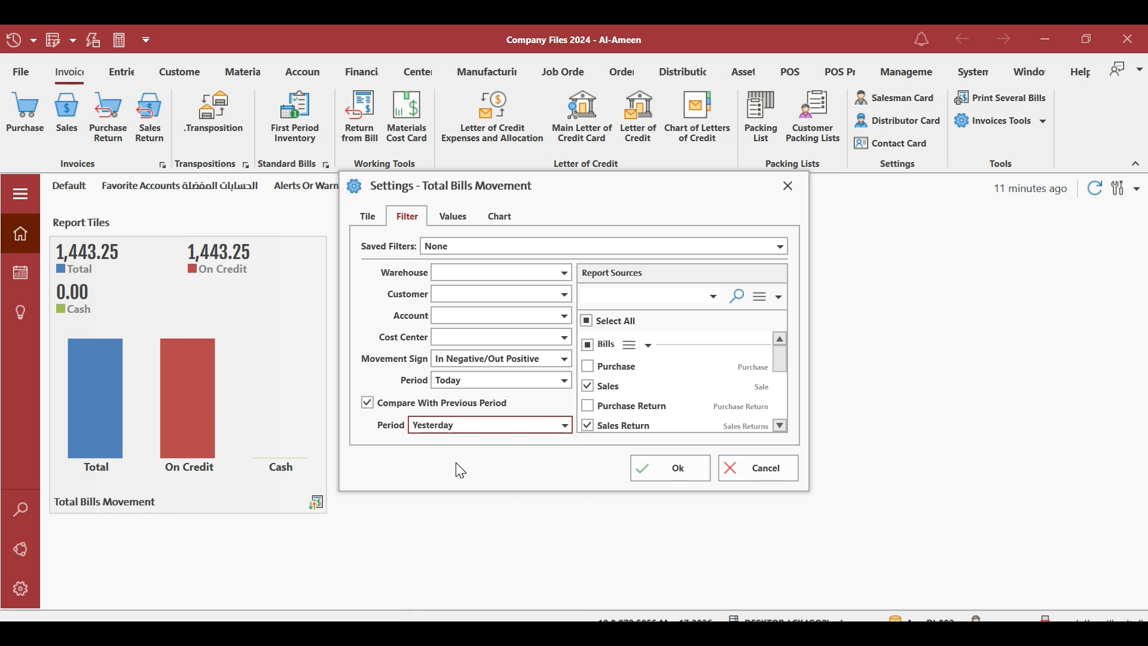
pyautogui.click(678, 470)
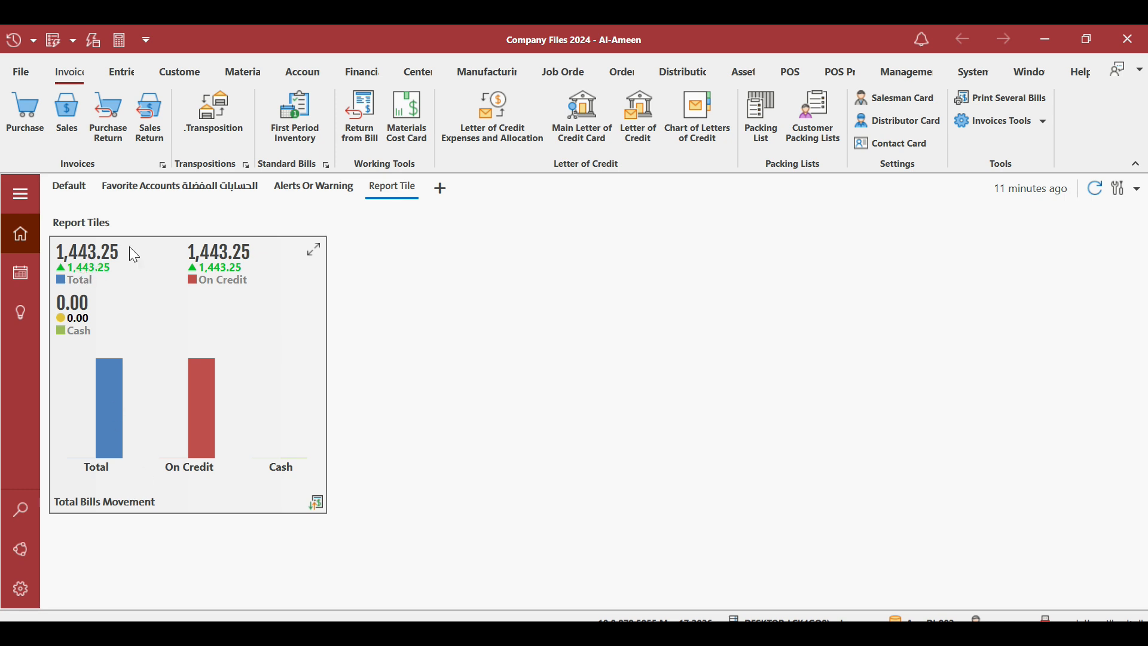
# Open the most recently saved sales invoice for Company No 1 and set its date to 2-5-2026.
pyautogui.moveTo(160, 382)
pyautogui.click(67, 114)
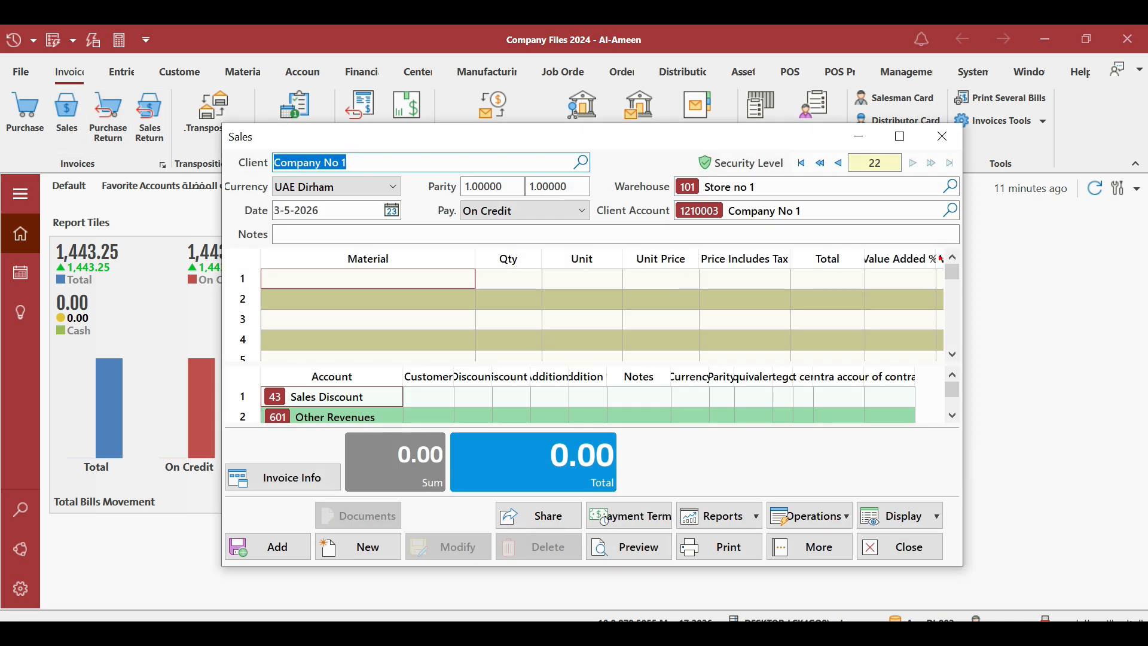
pyautogui.click(839, 164)
pyautogui.click(839, 164)
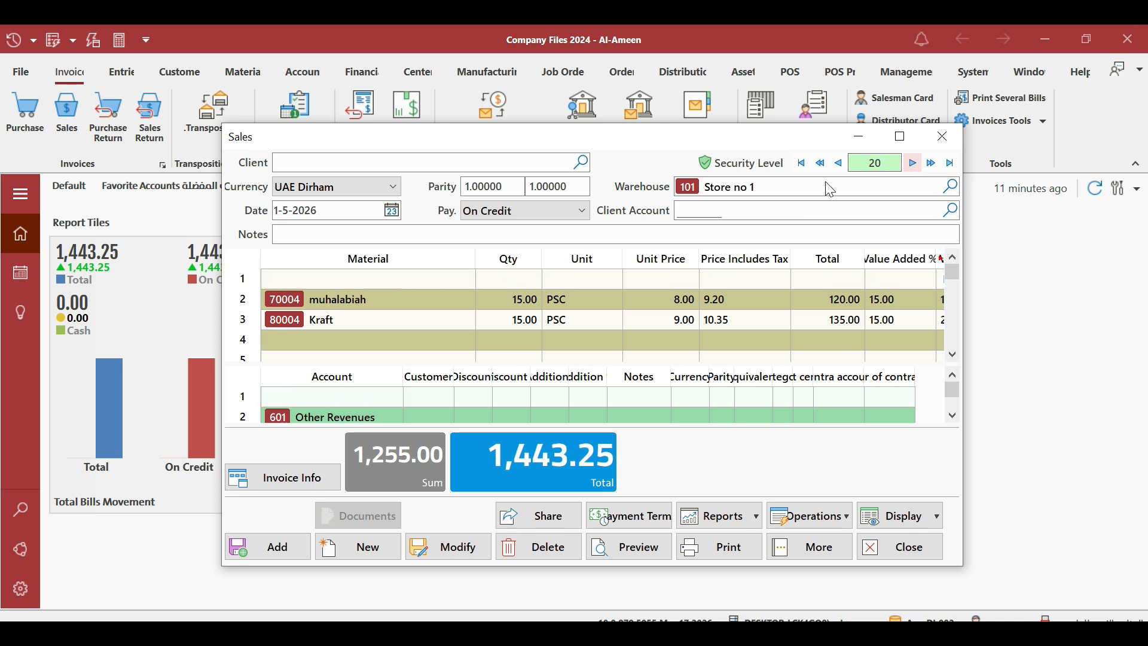
pyautogui.doubleClick(336, 213)
pyautogui.write('2-5-2026')
# Set the Lacnor Essentials apple juice quantity to 50 and add the invoice, accepting its earlier date.
pyautogui.click(502, 287)
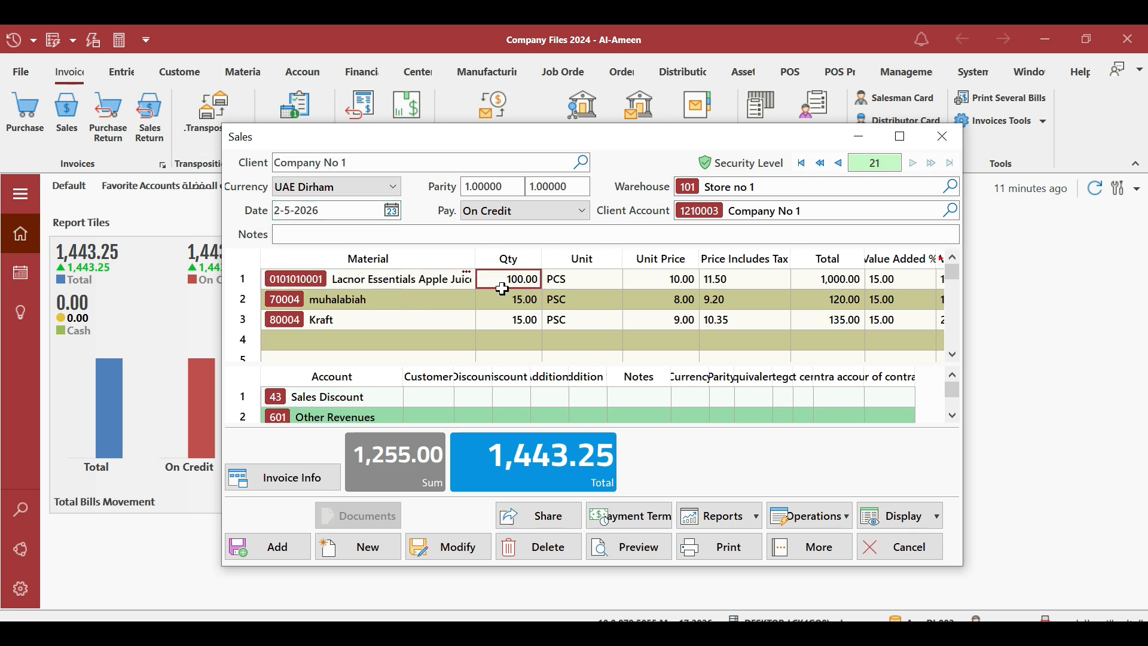
pyautogui.write('50')
pyautogui.click(513, 303)
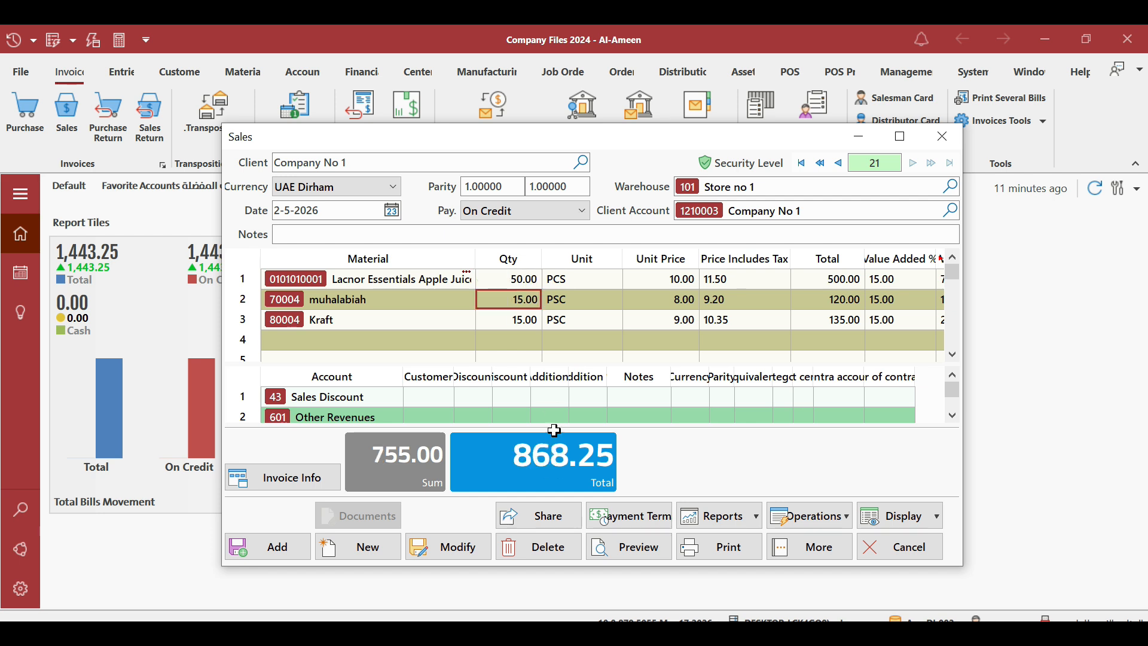
pyautogui.click(268, 547)
pyautogui.click(700, 399)
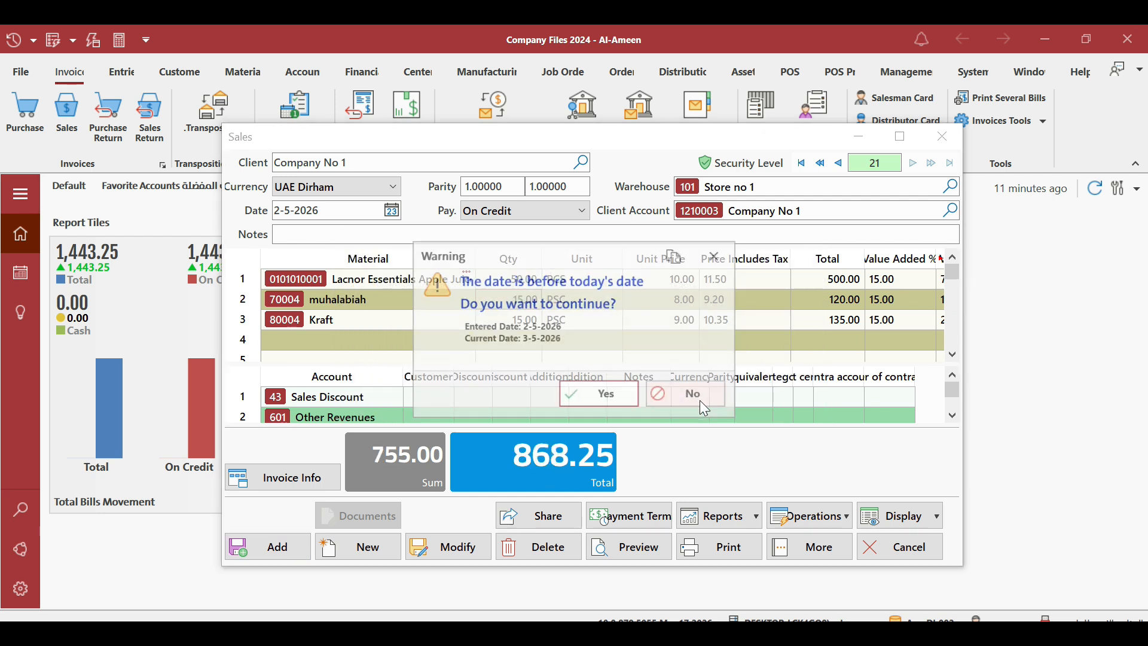
pyautogui.click(597, 397)
pyautogui.click(674, 384)
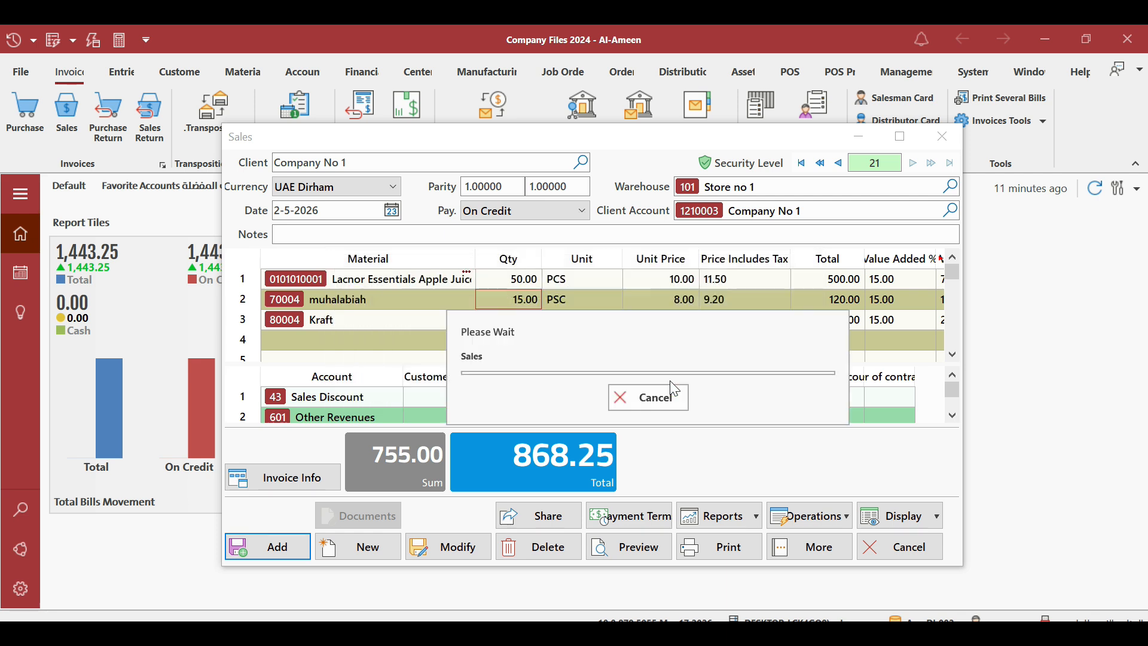
# Close the sales invoice and refresh the Report Tile dashboard.
pyautogui.click(779, 140)
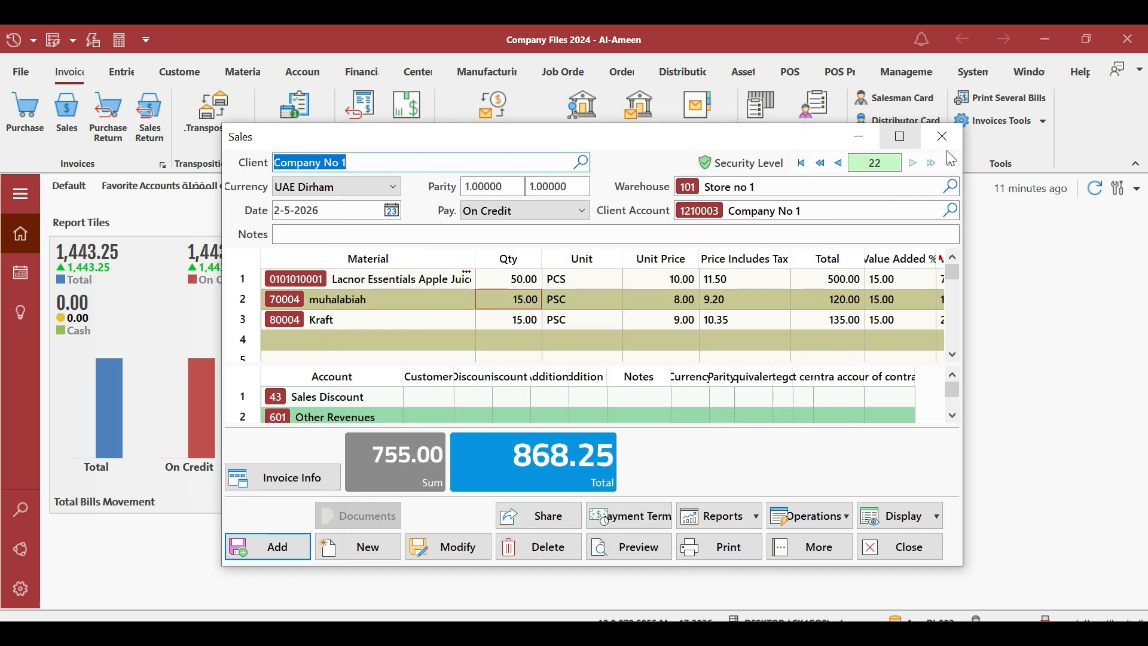
pyautogui.click(942, 137)
pyautogui.click(1095, 187)
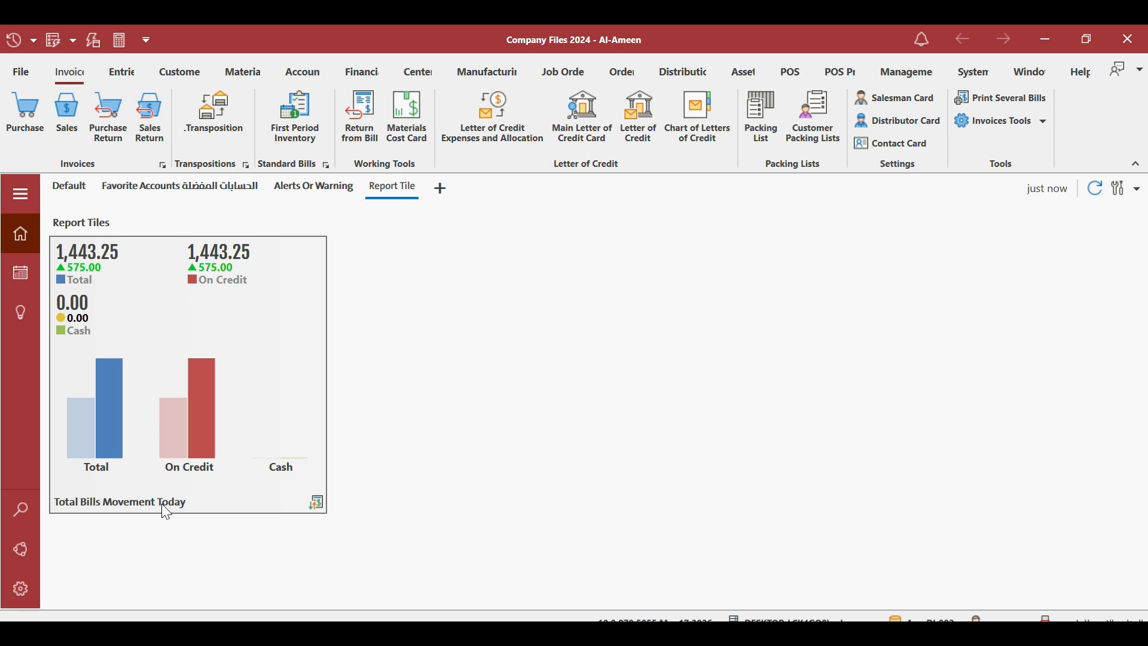
# Rename the Total Bills Movement Today tile to Net Sales Today.
pyautogui.rightClick(164, 510)
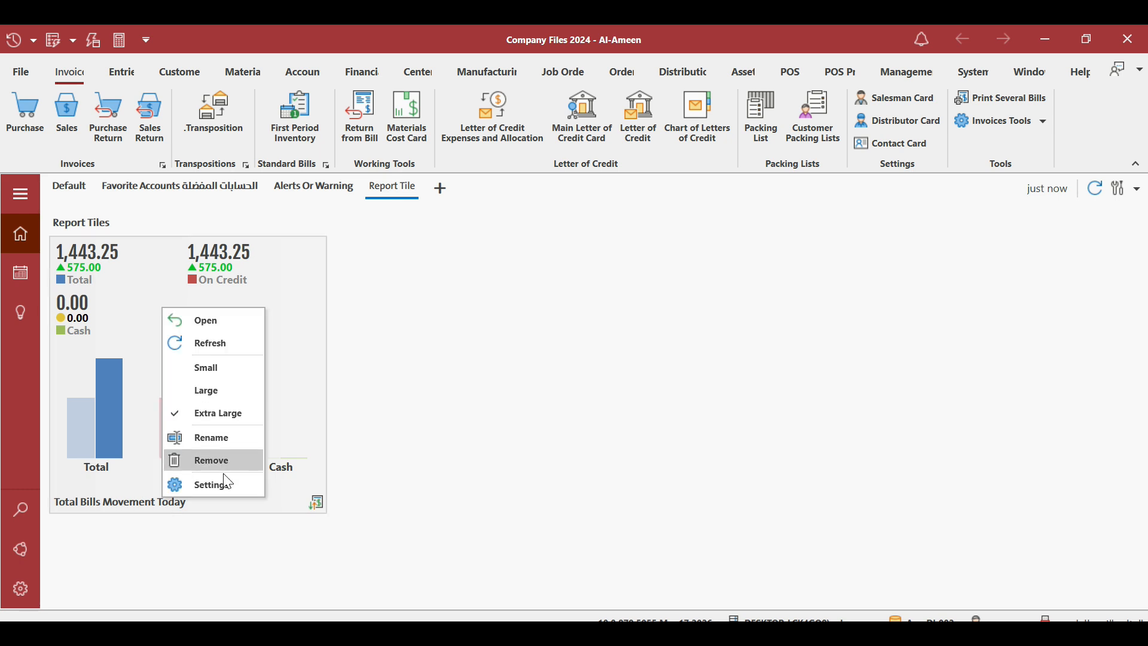
pyautogui.click(220, 439)
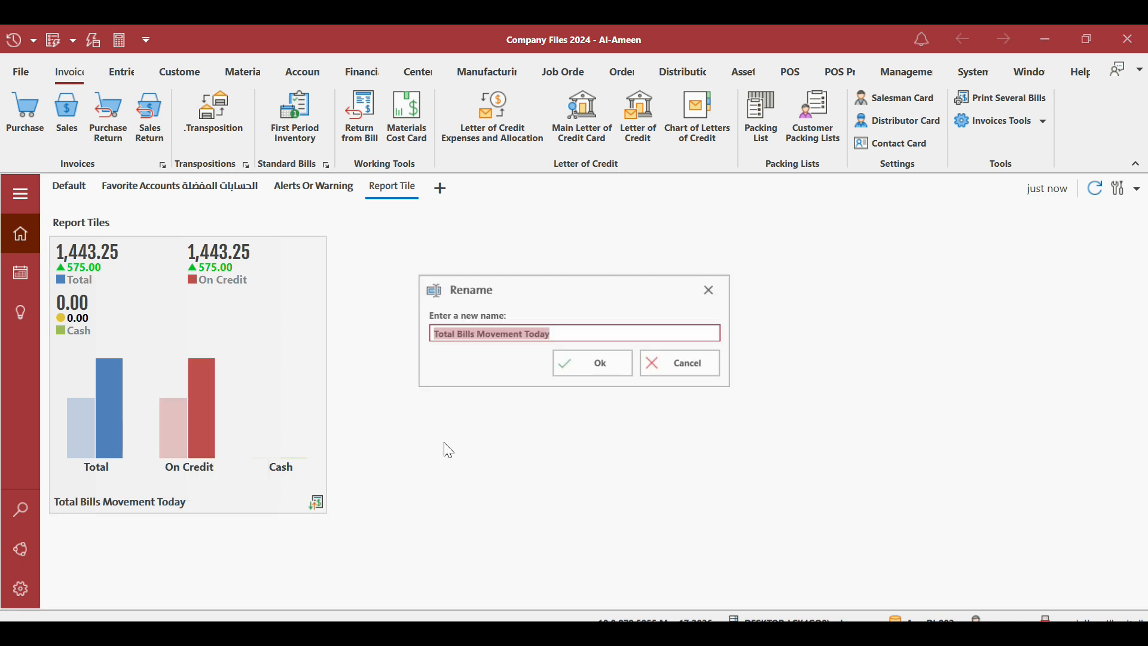
pyautogui.moveTo(526, 333); pyautogui.dragTo(415, 342)
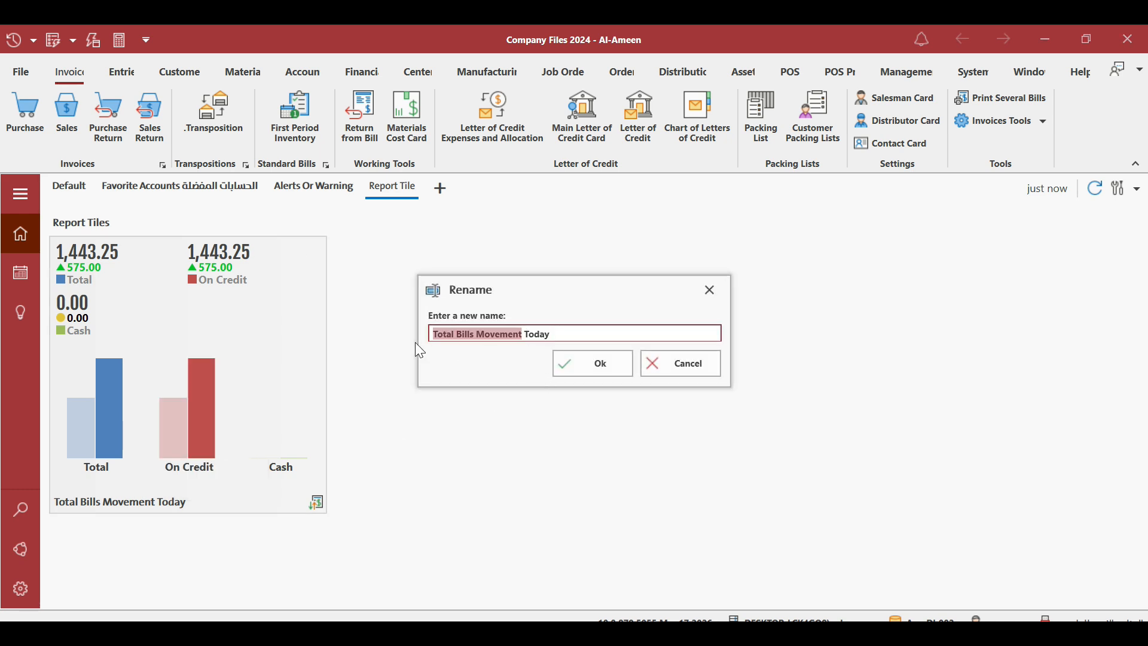
pyautogui.write('Net Sales')
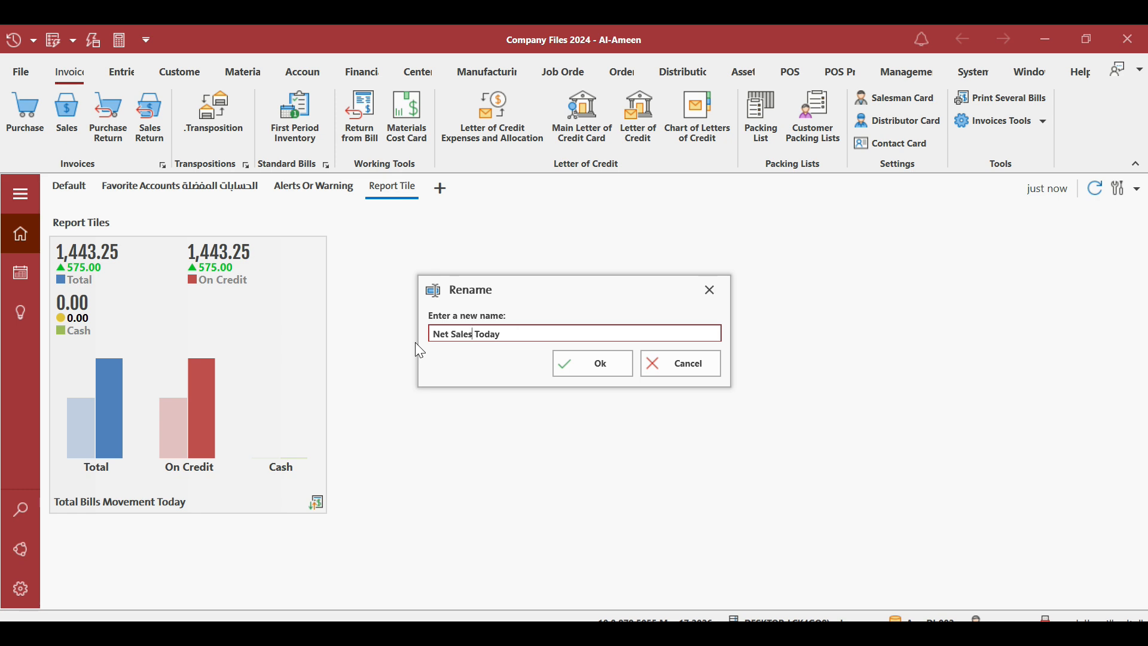
pyautogui.click(593, 364)
pyautogui.moveTo(634, 28)
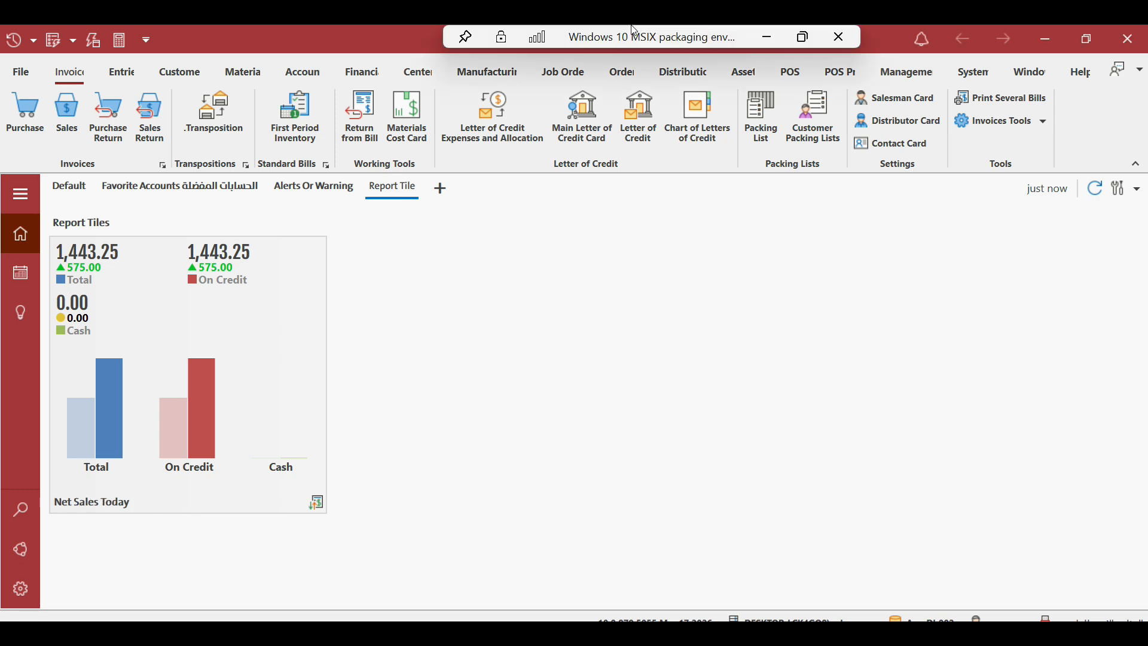
# Add a second Total Bills Movement report tile to the dashboard and set its size to Extra Large.
pyautogui.rightClick(400, 307)
pyautogui.click(423, 319)
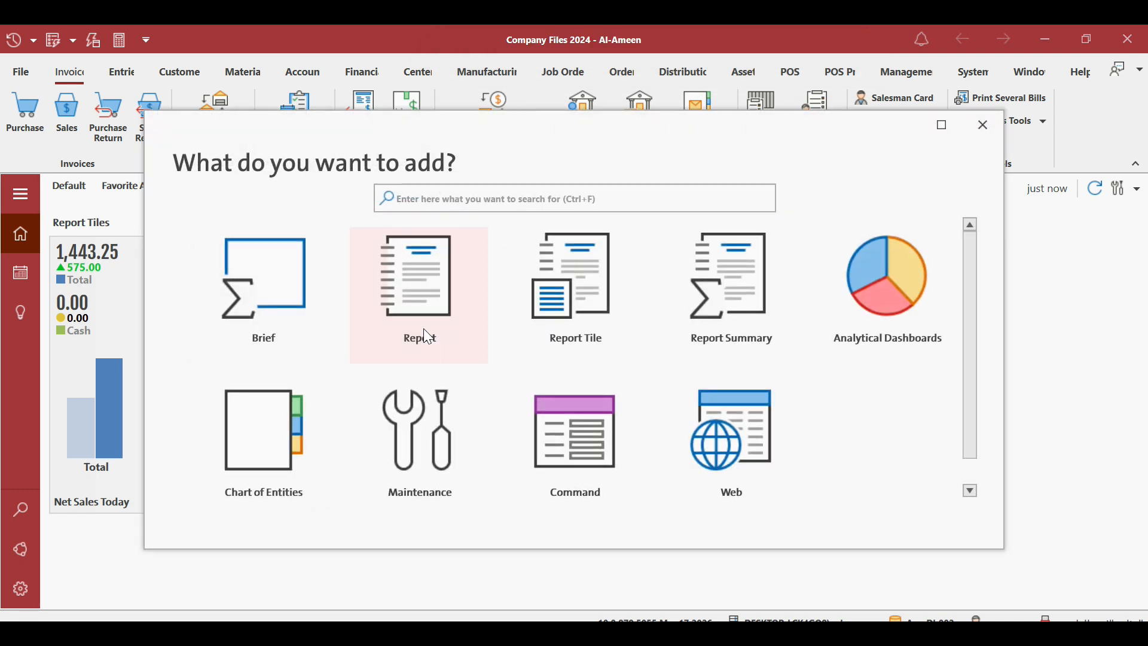
pyautogui.click(571, 268)
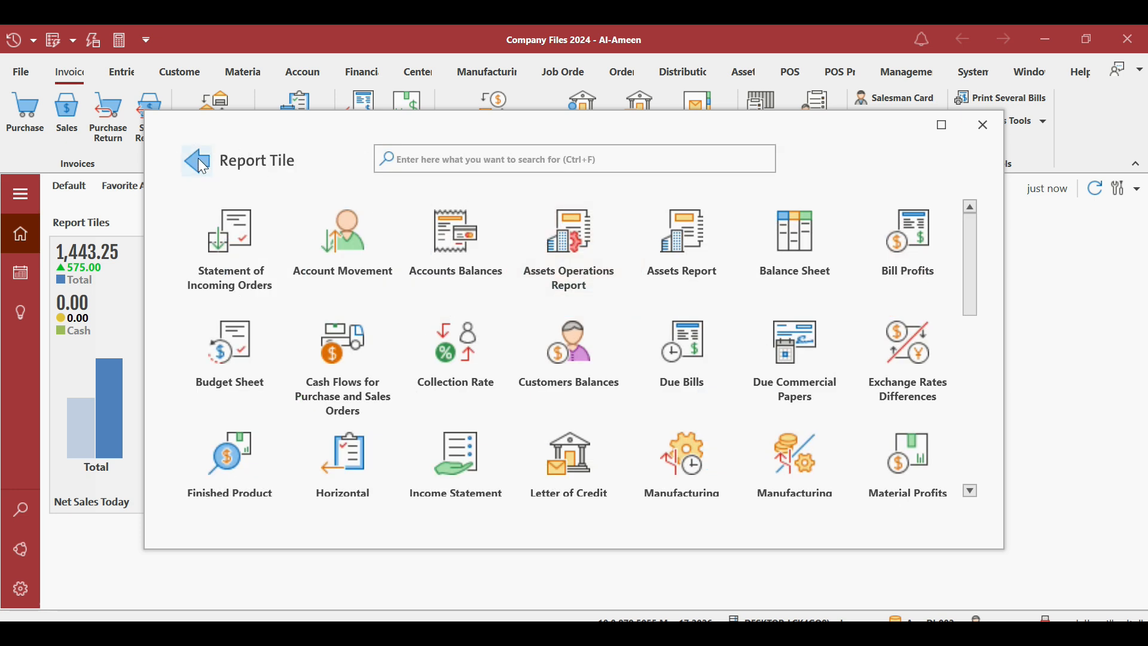
pyautogui.click(199, 160)
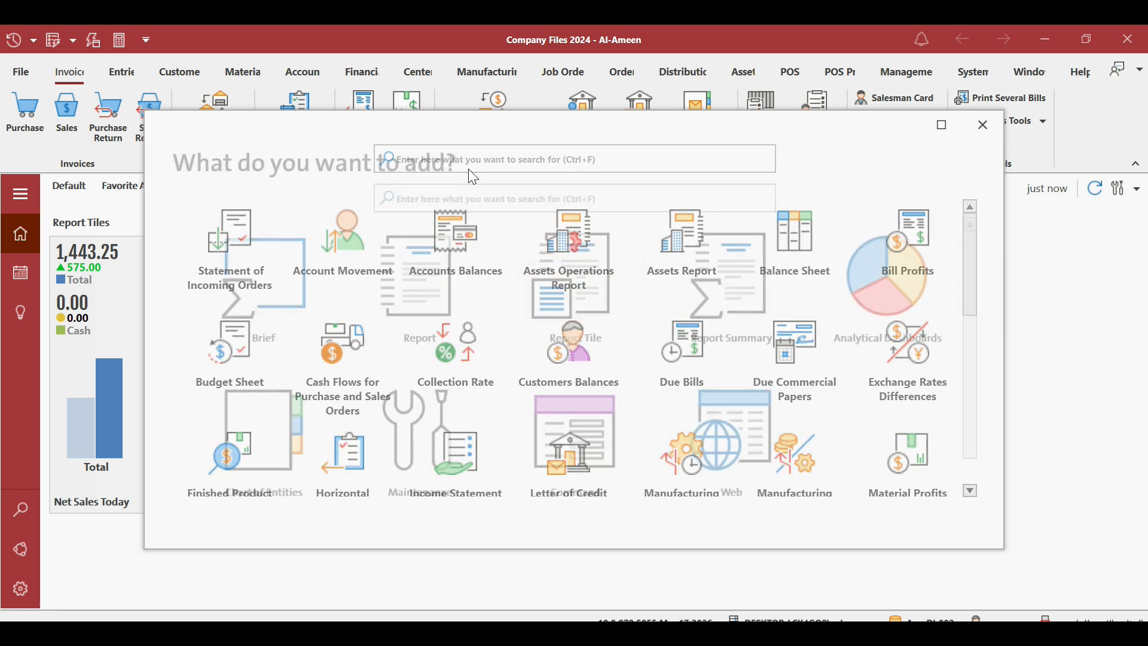
pyautogui.click(459, 197)
pyautogui.write('total')
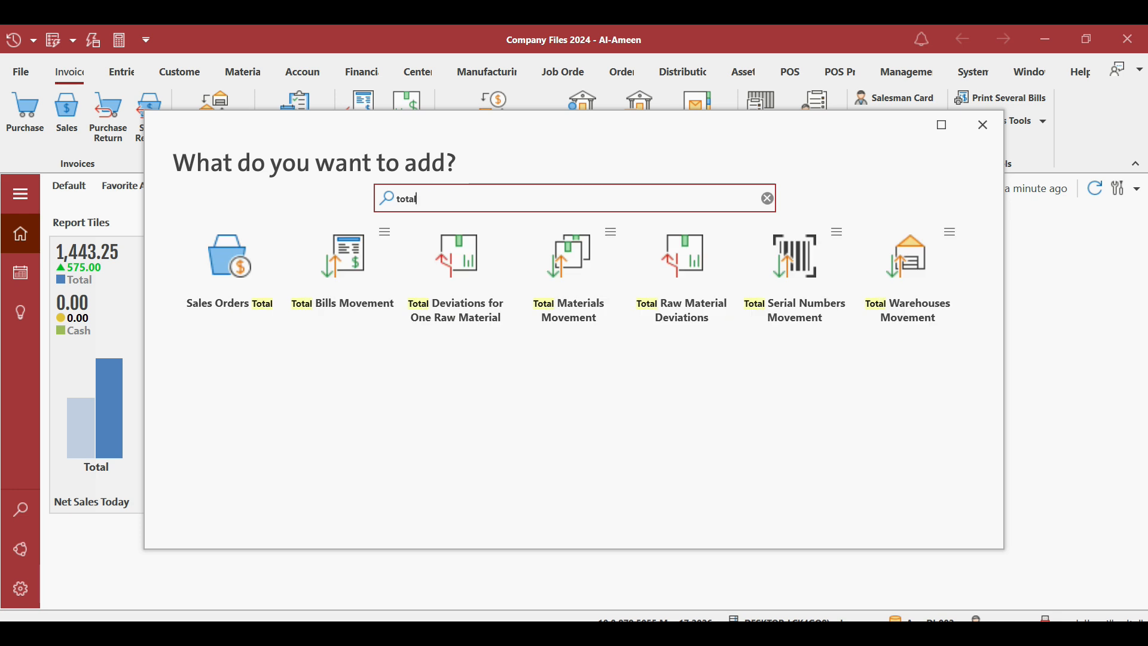
pyautogui.click(355, 282)
pyautogui.click(914, 517)
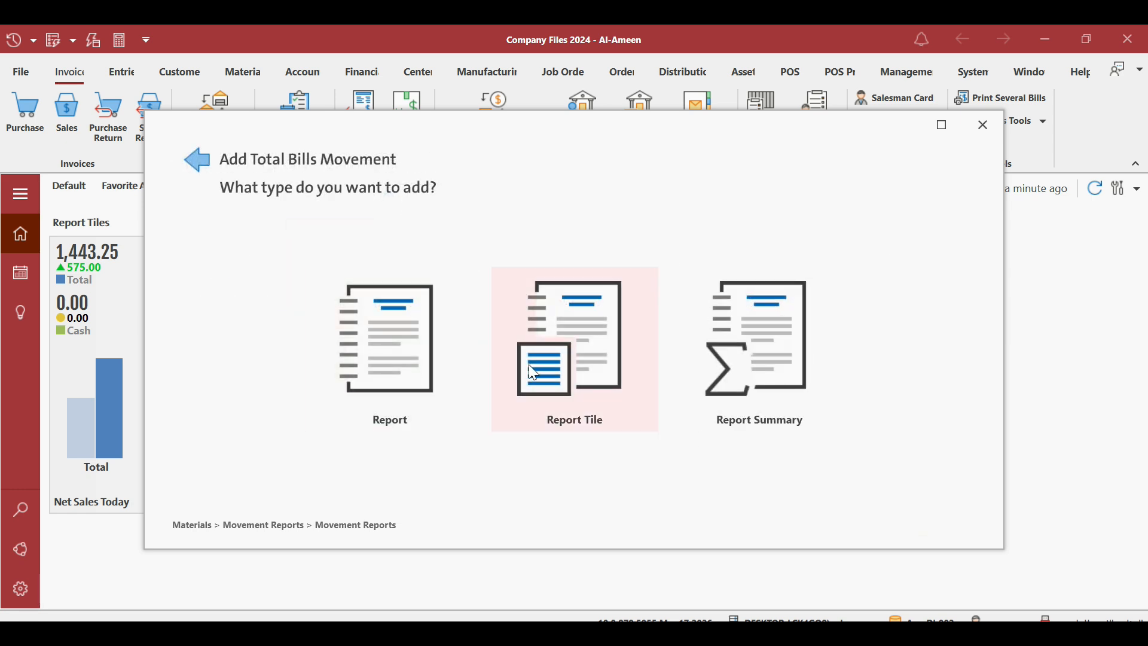
pyautogui.click(562, 315)
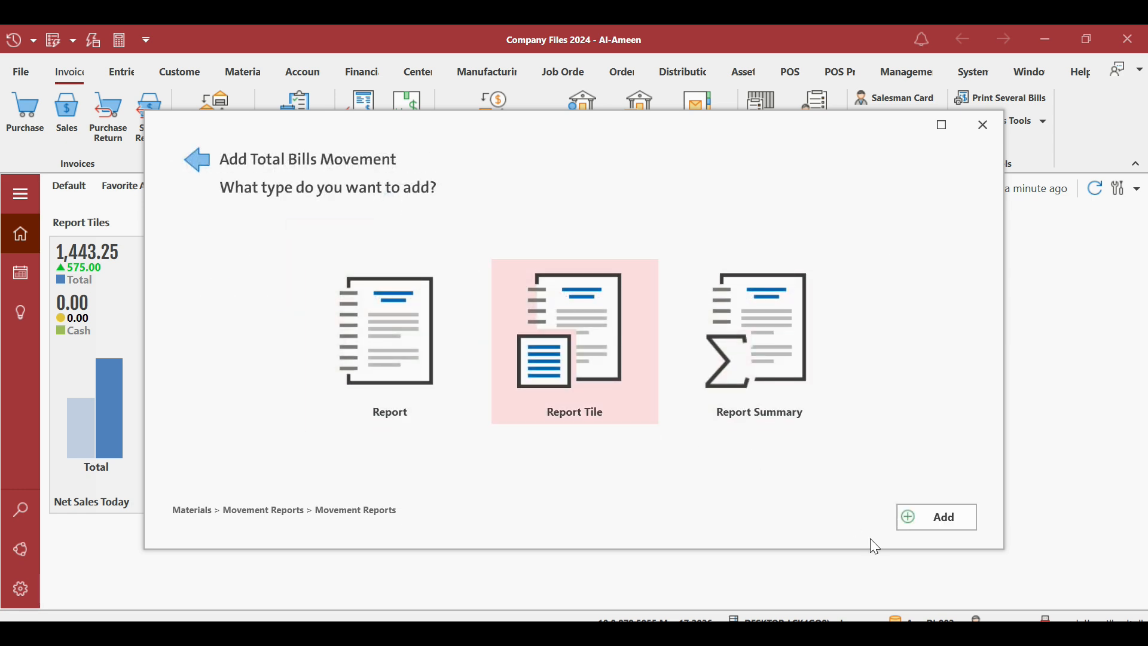
pyautogui.click(942, 516)
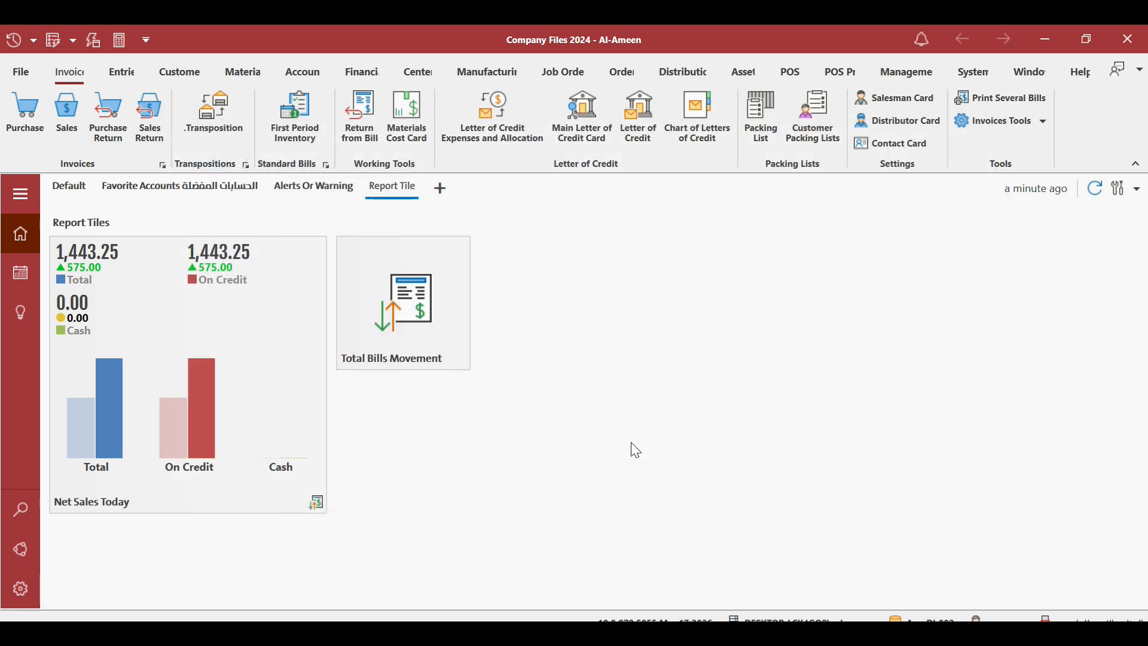
pyautogui.rightClick(412, 336)
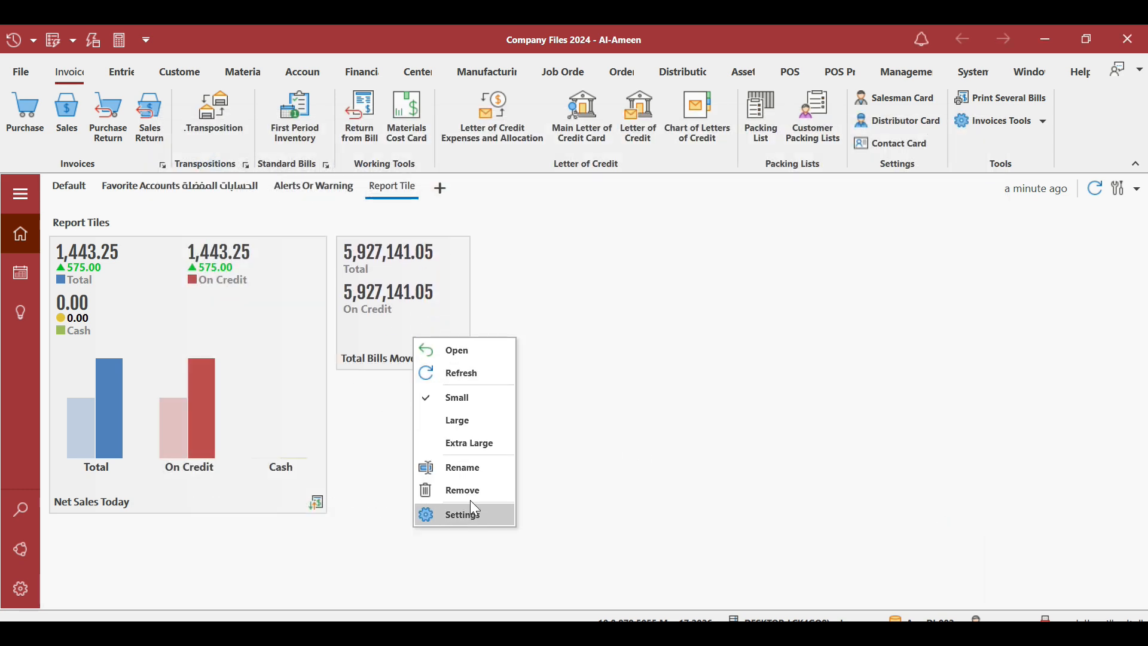
pyautogui.click(465, 443)
# Limit the report sources in the new Total Bills Movement tile's filter to the Sales and Sales Return bills.
pyautogui.rightClick(447, 315)
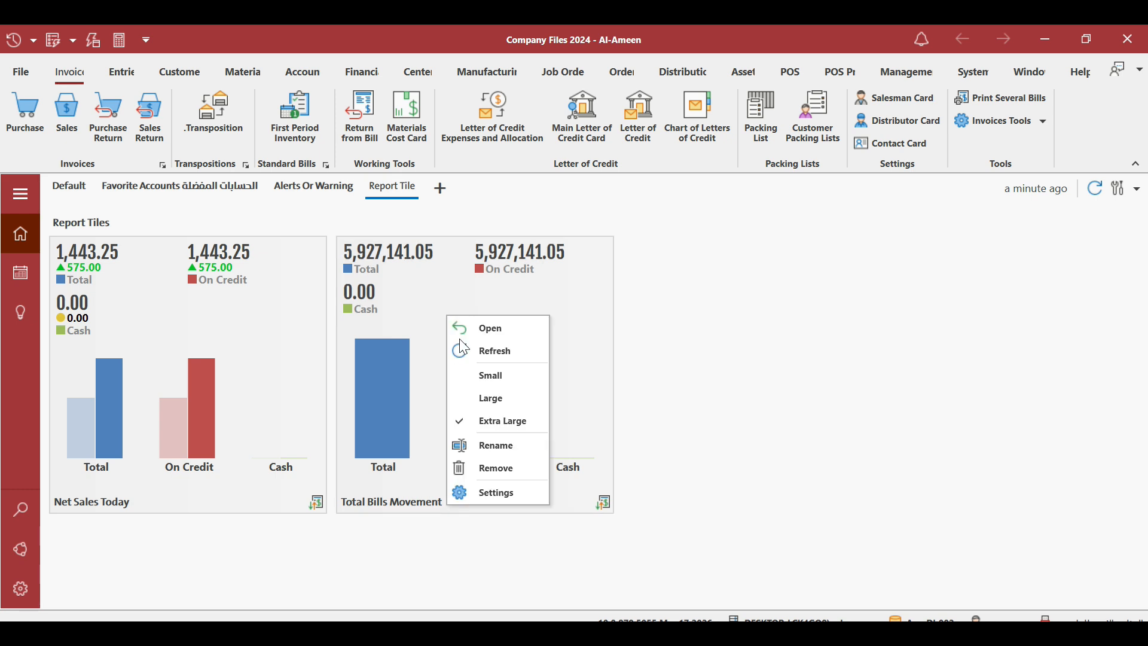
pyautogui.click(505, 492)
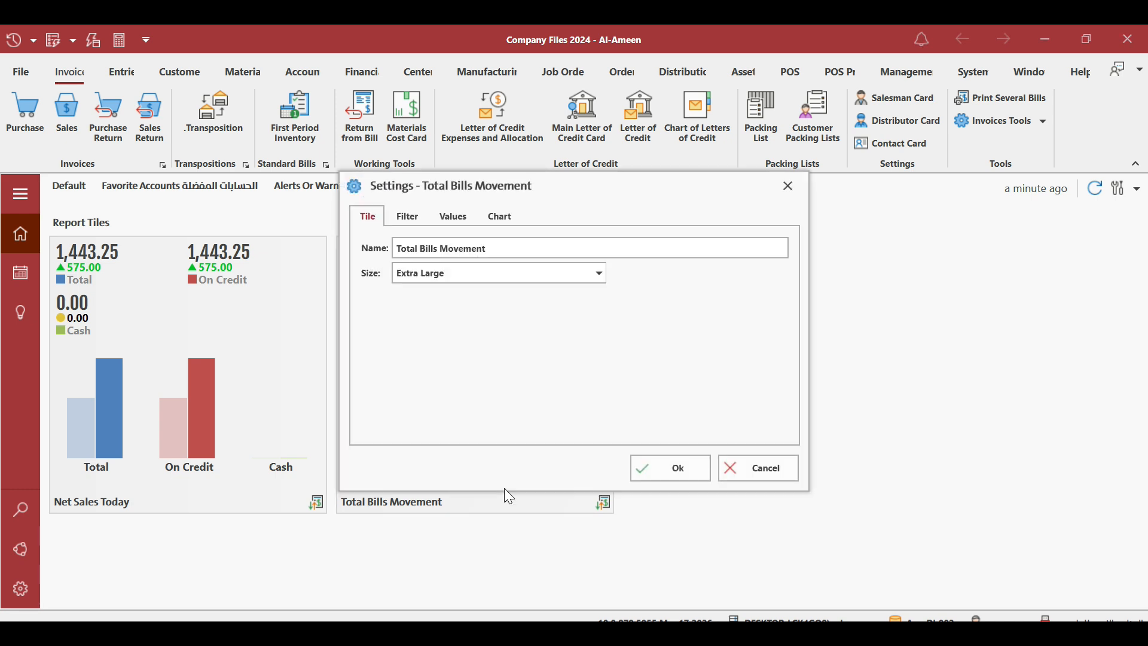
pyautogui.click(409, 215)
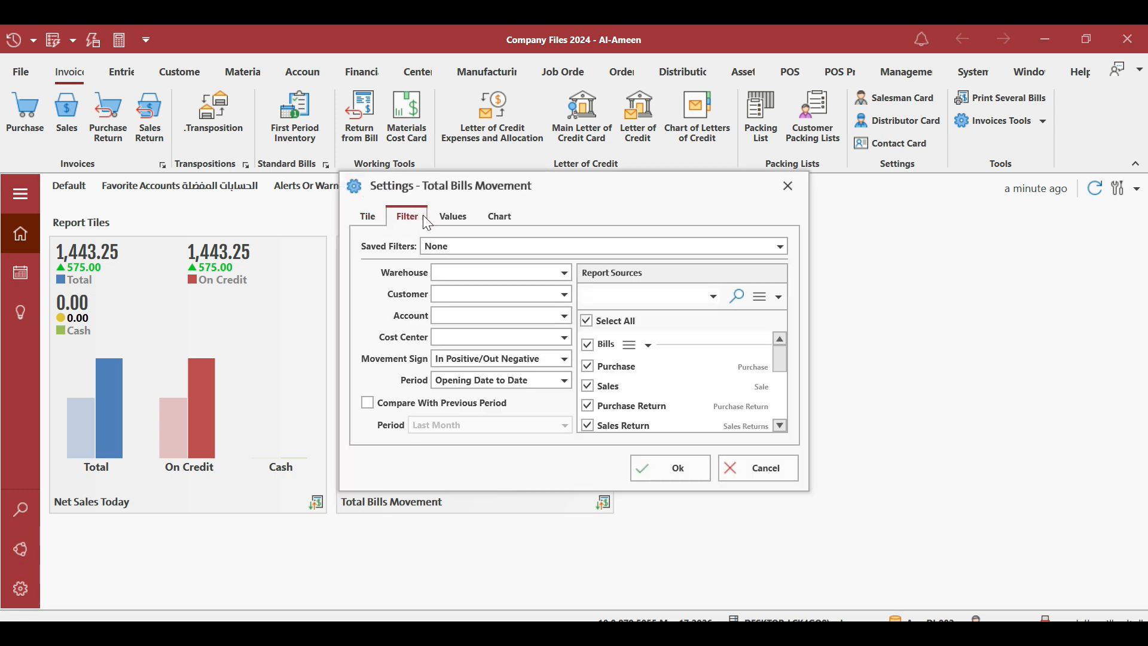
pyautogui.click(586, 320)
pyautogui.click(648, 347)
pyautogui.click(655, 393)
pyautogui.click(641, 352)
pyautogui.click(619, 425)
# Set the filter's period to This Month to Date and its movement sign to In Negative/Out Positive.
pyautogui.click(484, 384)
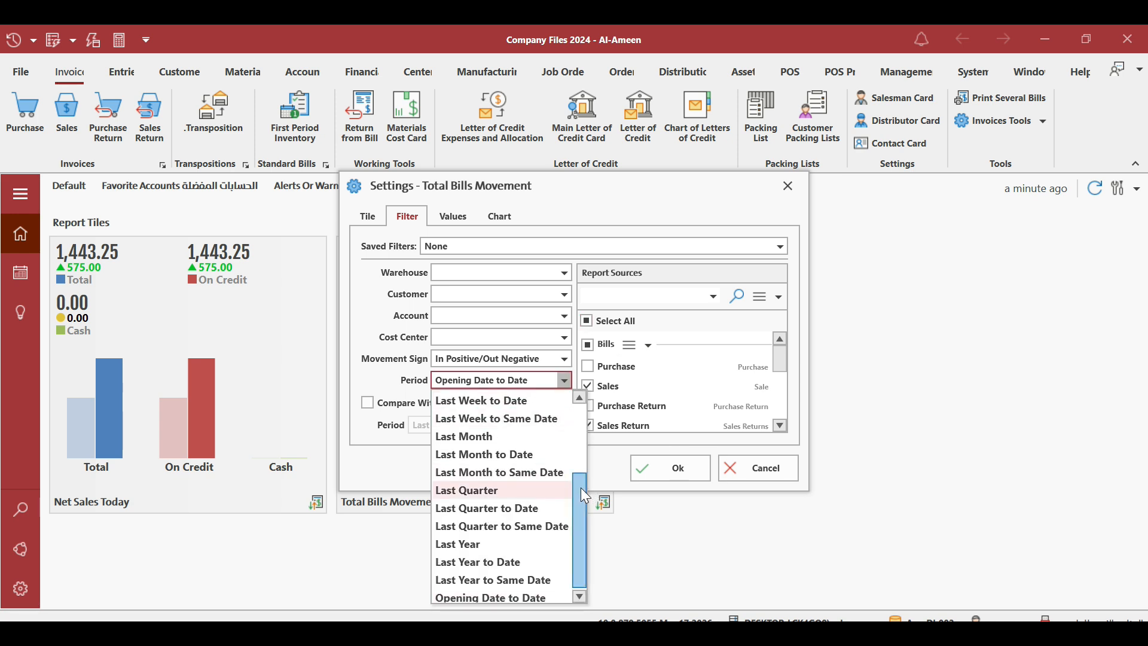
pyautogui.moveTo(581, 490); pyautogui.dragTo(583, 405)
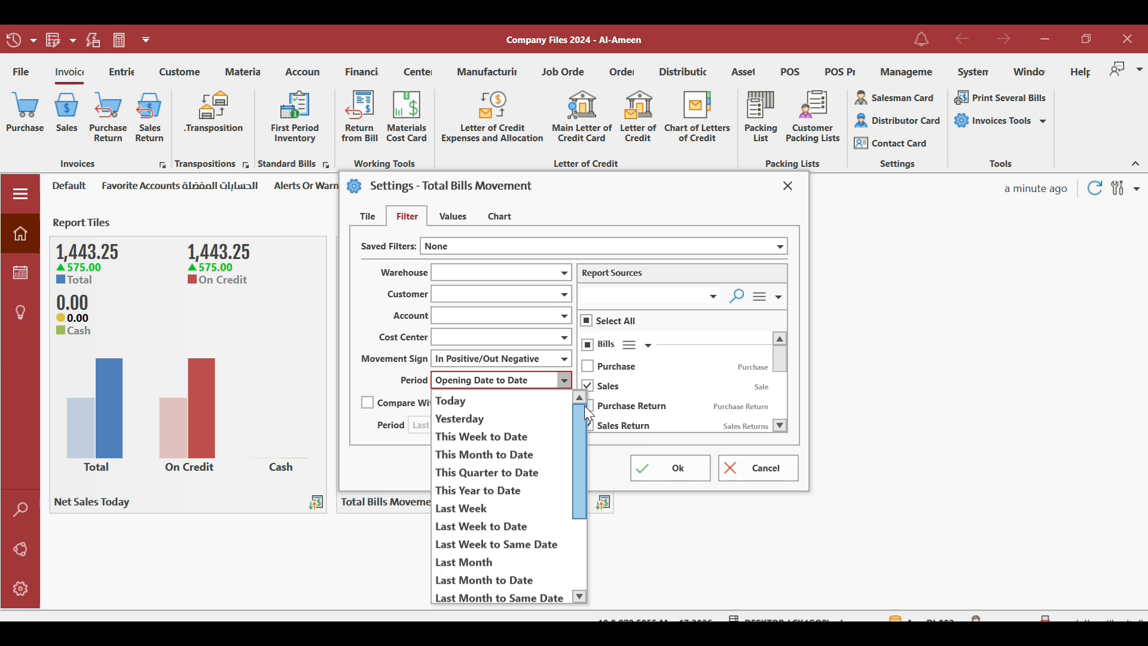
pyautogui.click(487, 456)
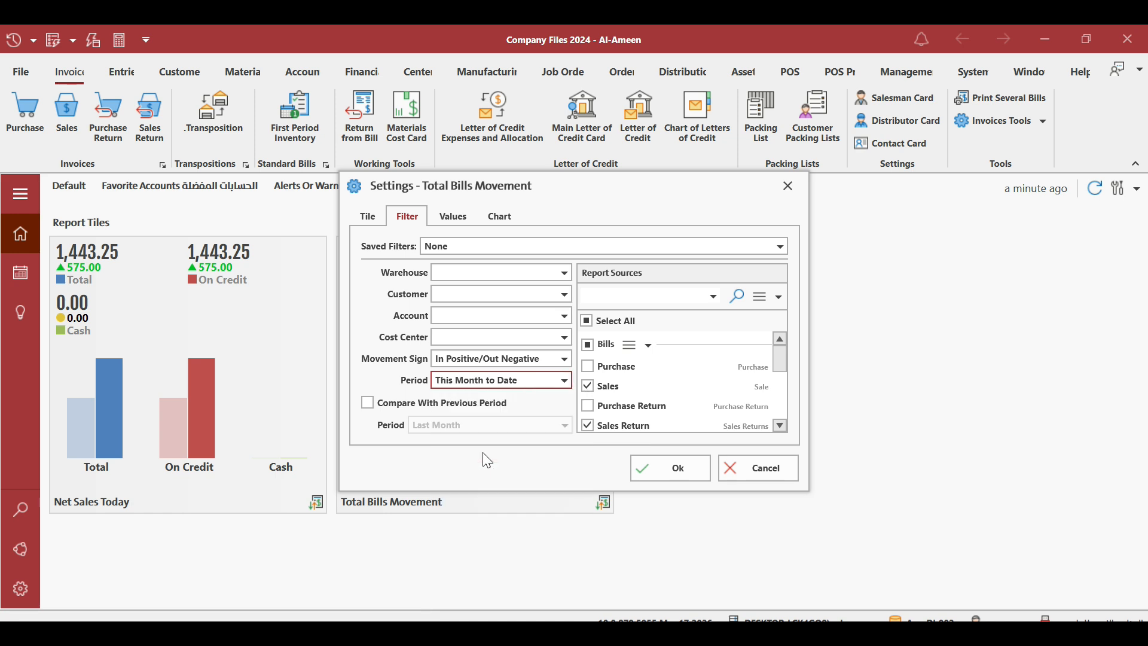
pyautogui.click(567, 357)
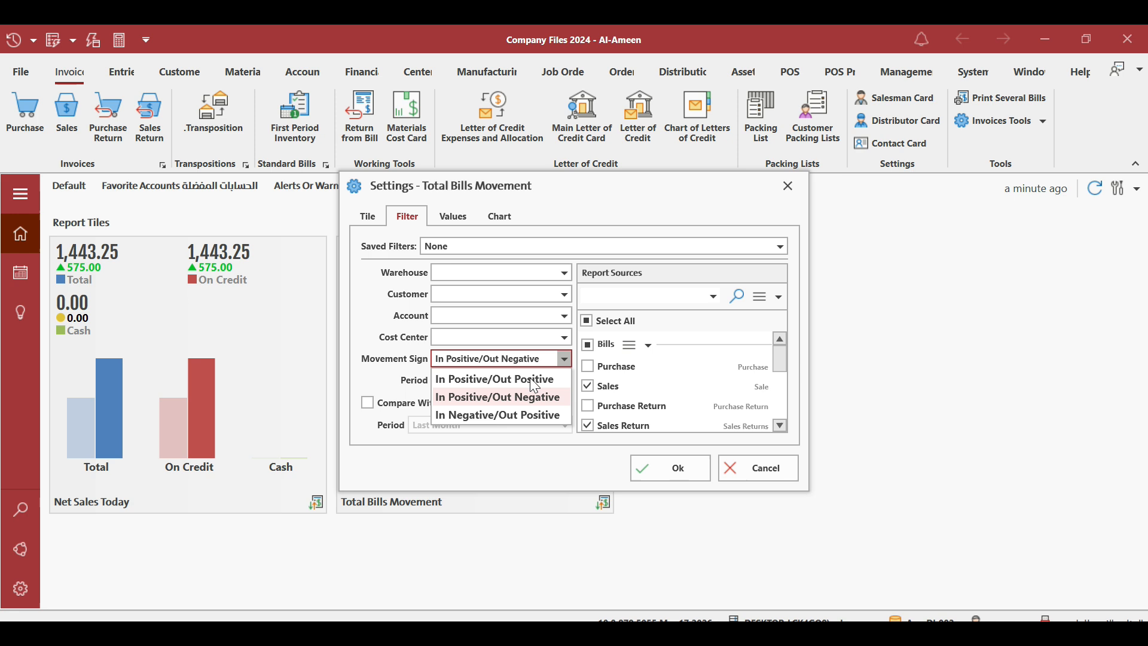
pyautogui.click(518, 413)
# Enable comparison with the previous period Last Month to Date and apply the tile settings.
pyautogui.click(451, 408)
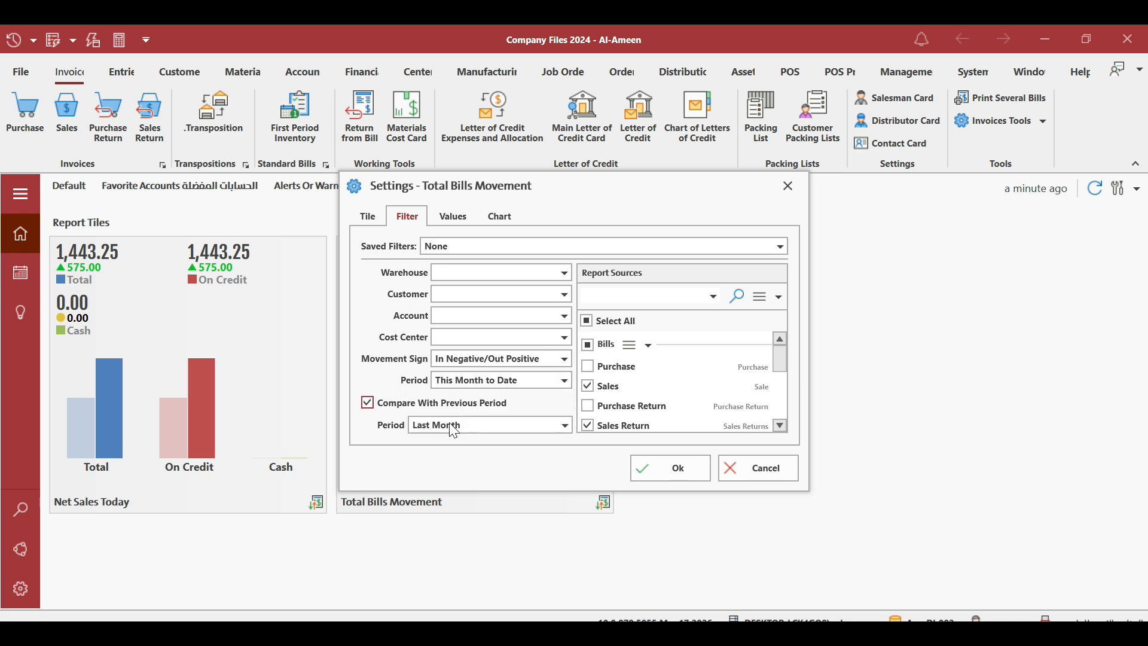
pyautogui.click(450, 424)
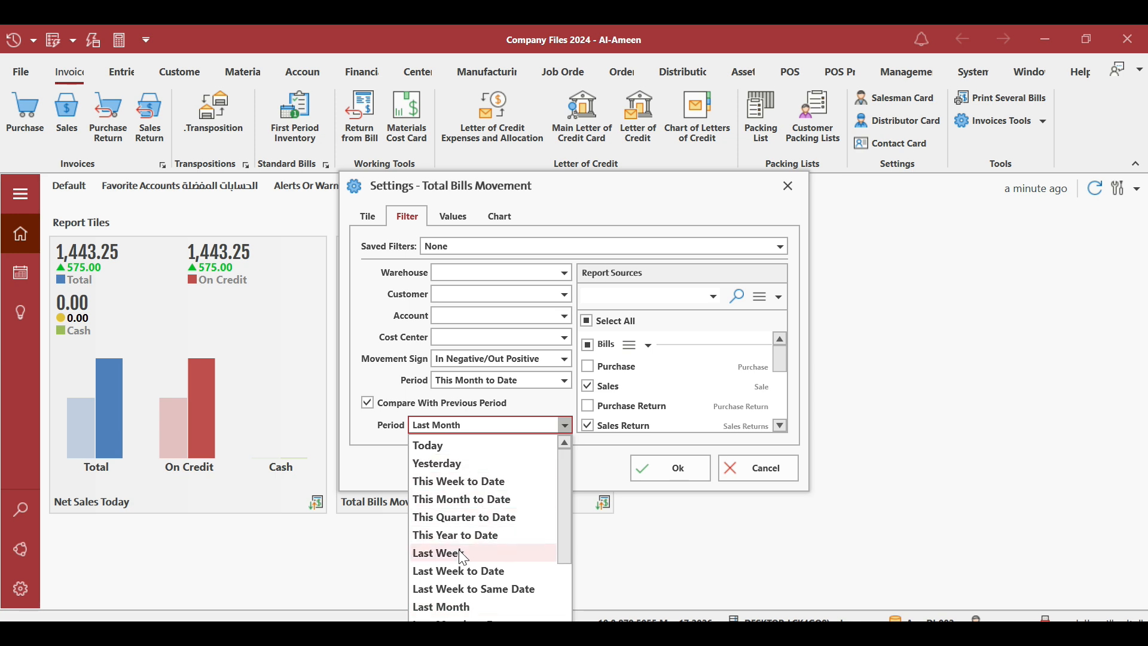
pyautogui.moveTo(571, 514); pyautogui.dragTo(567, 565)
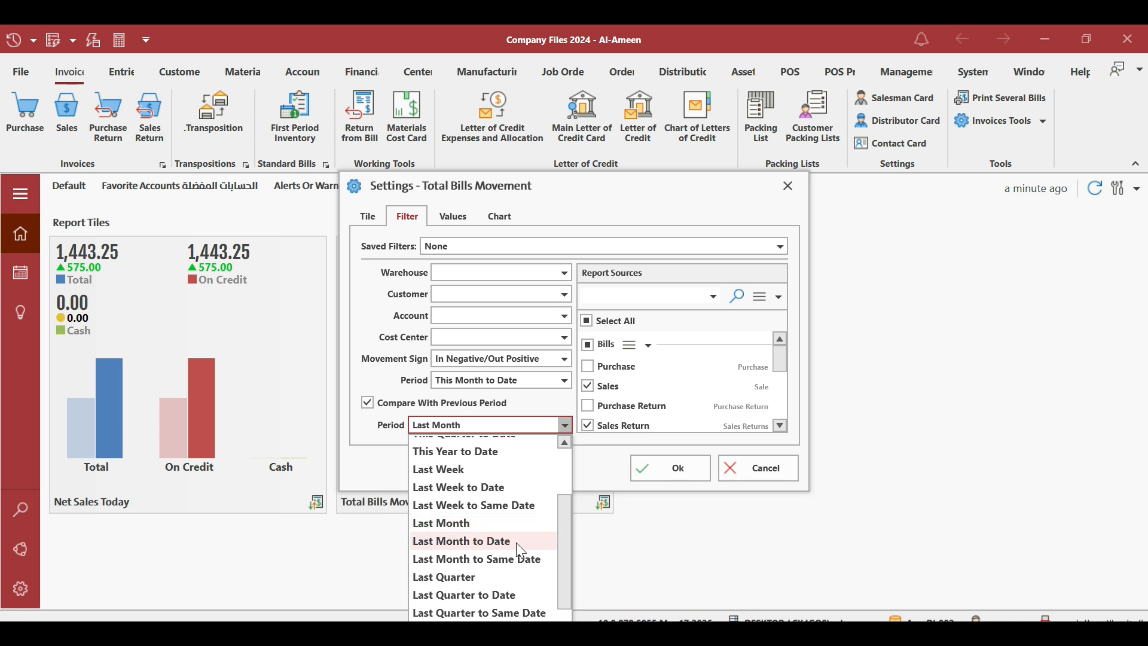
pyautogui.click(471, 541)
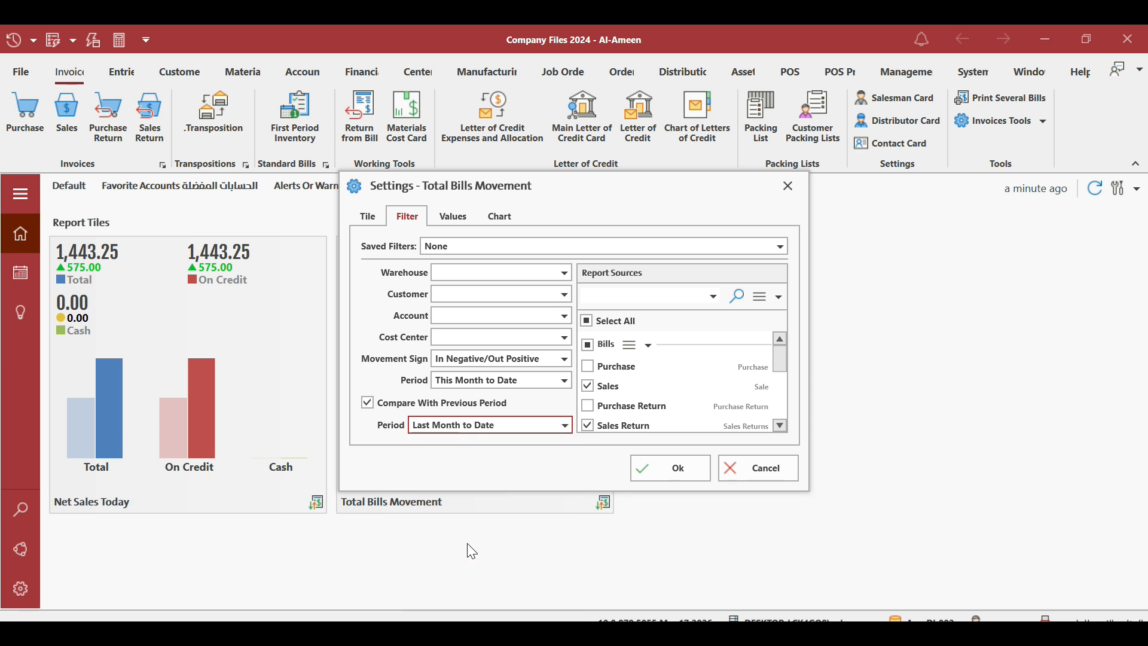
pyautogui.click(681, 476)
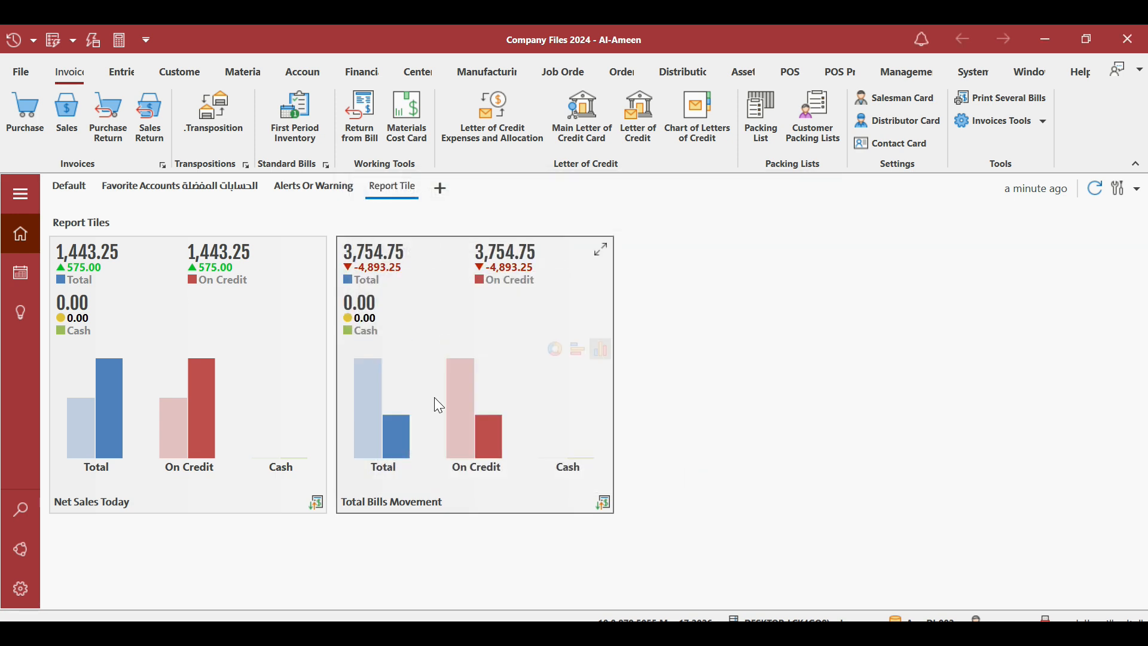
# Rename the second Total Bills Movement tile to Net Sales This Month.
pyautogui.rightClick(434, 398)
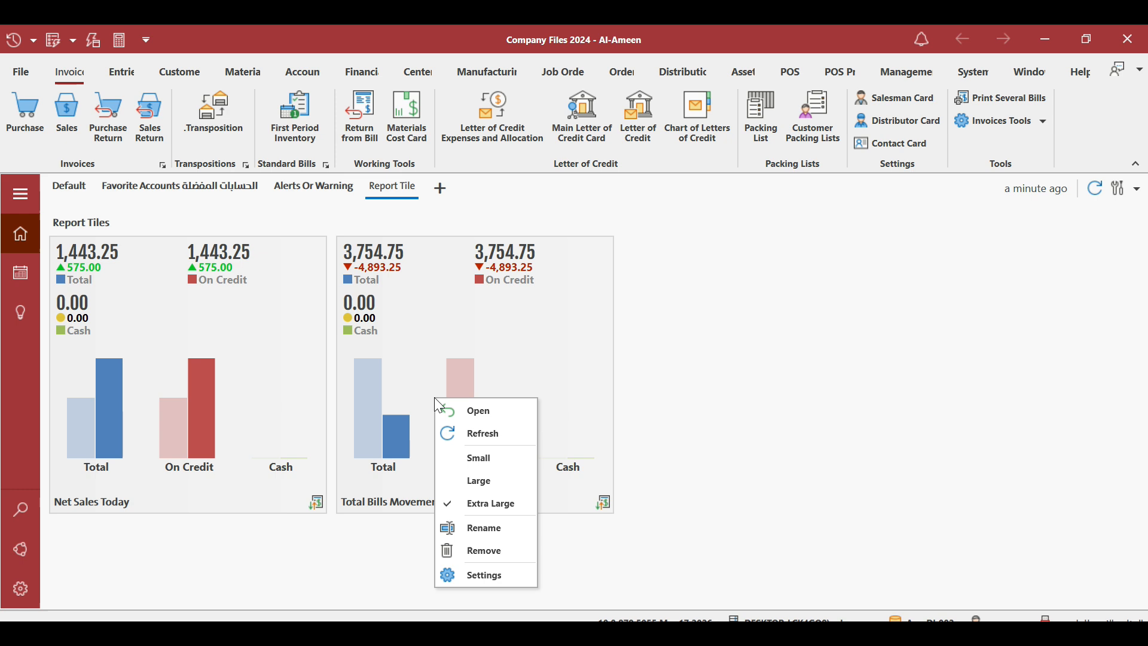
pyautogui.click(494, 526)
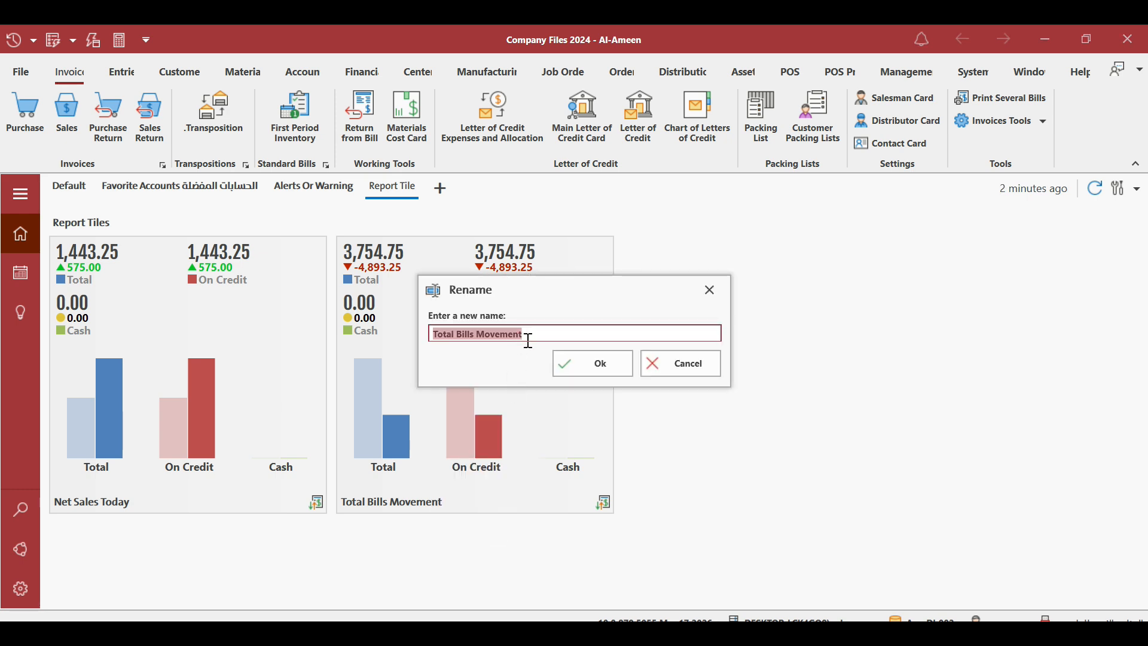
pyautogui.write('Net Sales')
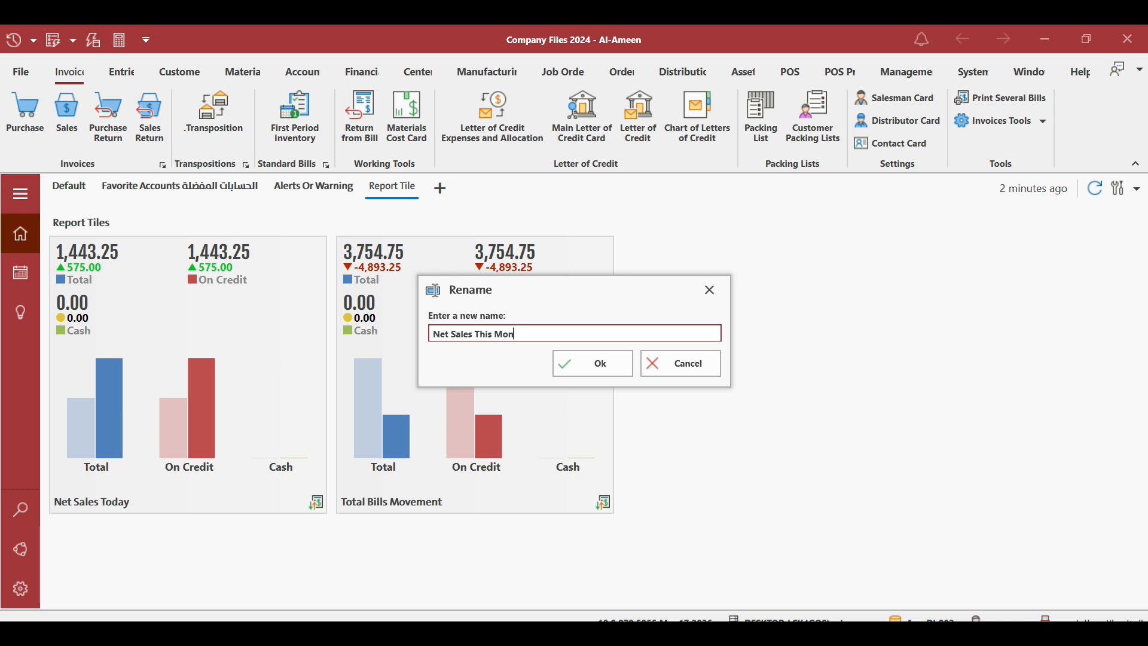
pyautogui.click(629, 365)
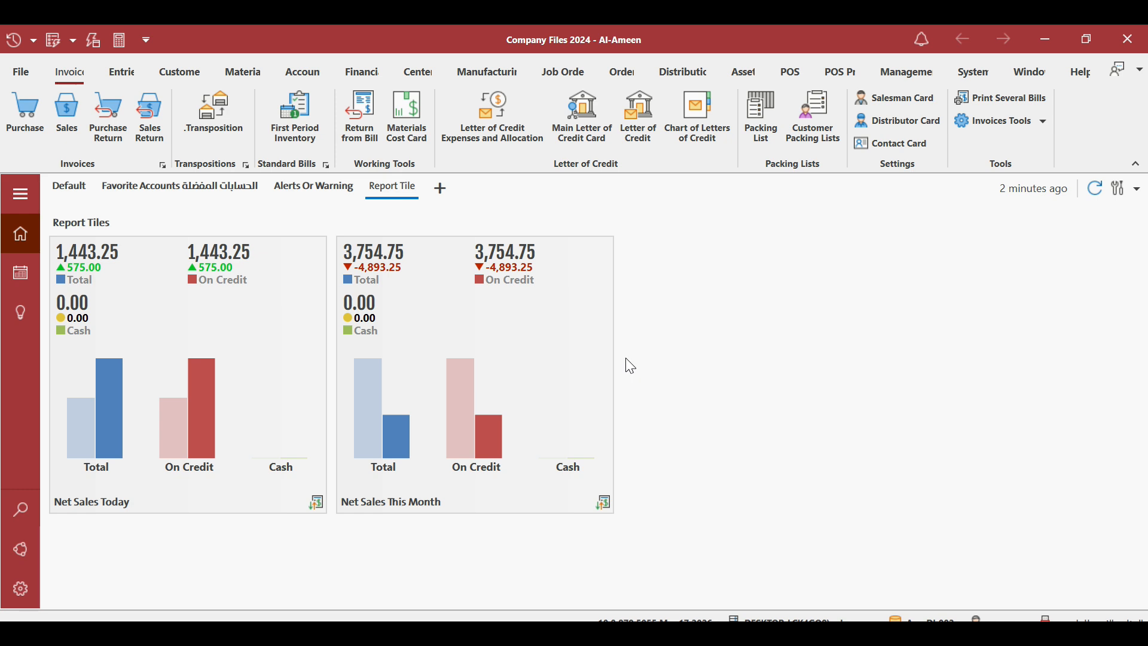
# Try the Large and Small sizes on the Net Sales This Month tile, and return it to Extra Large.
pyautogui.rightClick(533, 310)
pyautogui.click(565, 368)
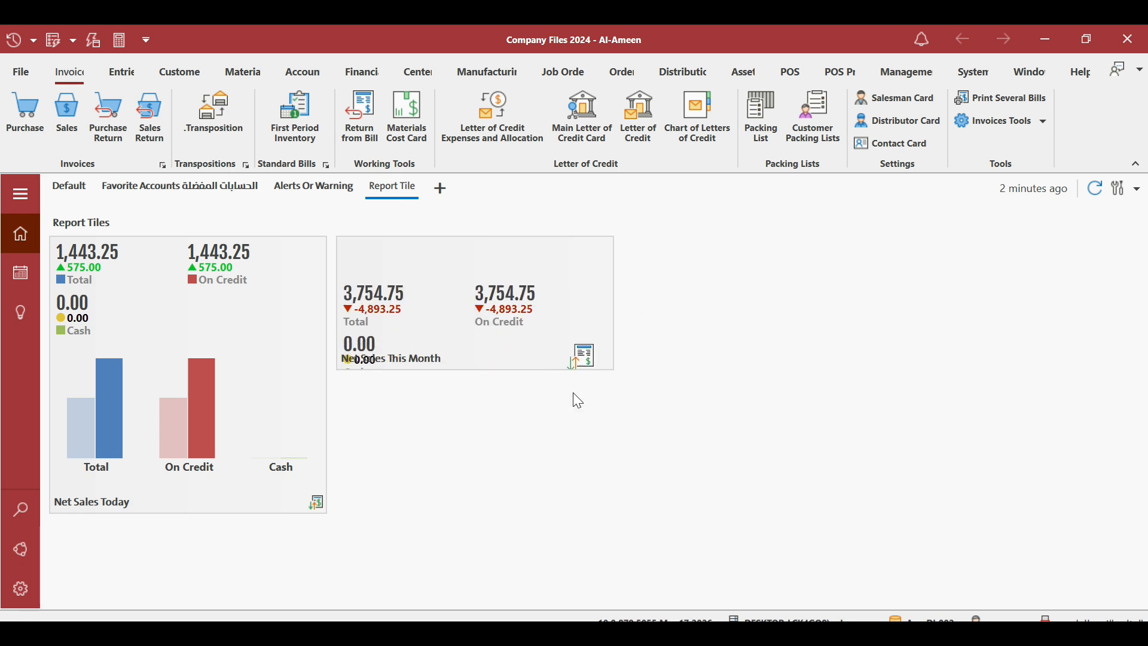
pyautogui.rightClick(490, 327)
pyautogui.click(525, 389)
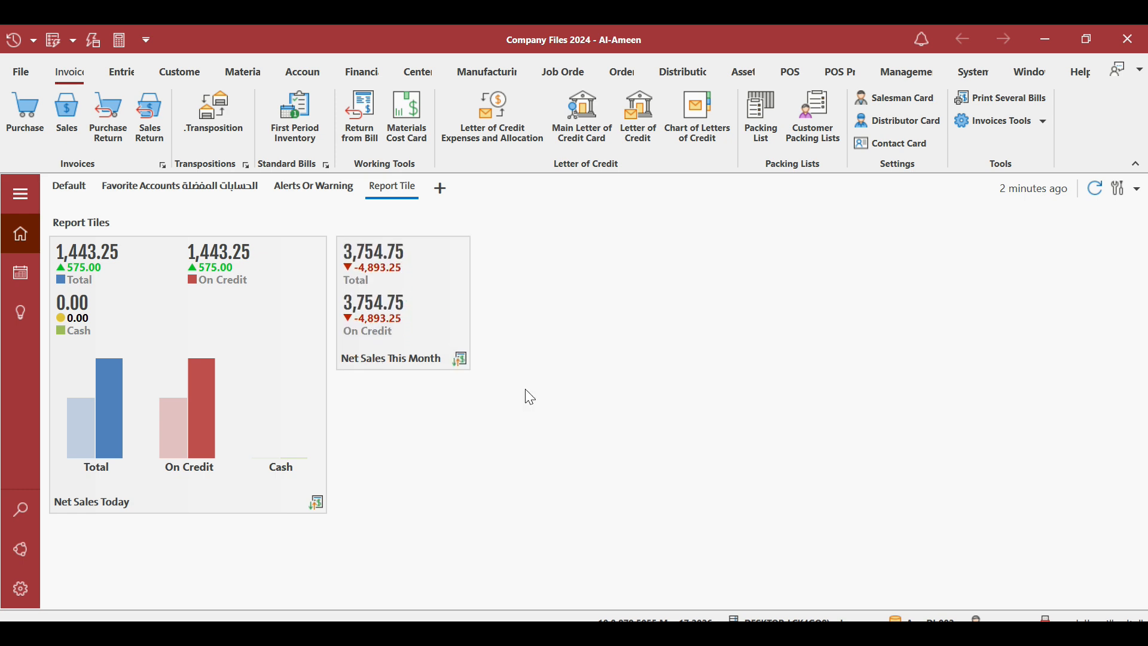
pyautogui.rightClick(397, 312)
pyautogui.click(443, 425)
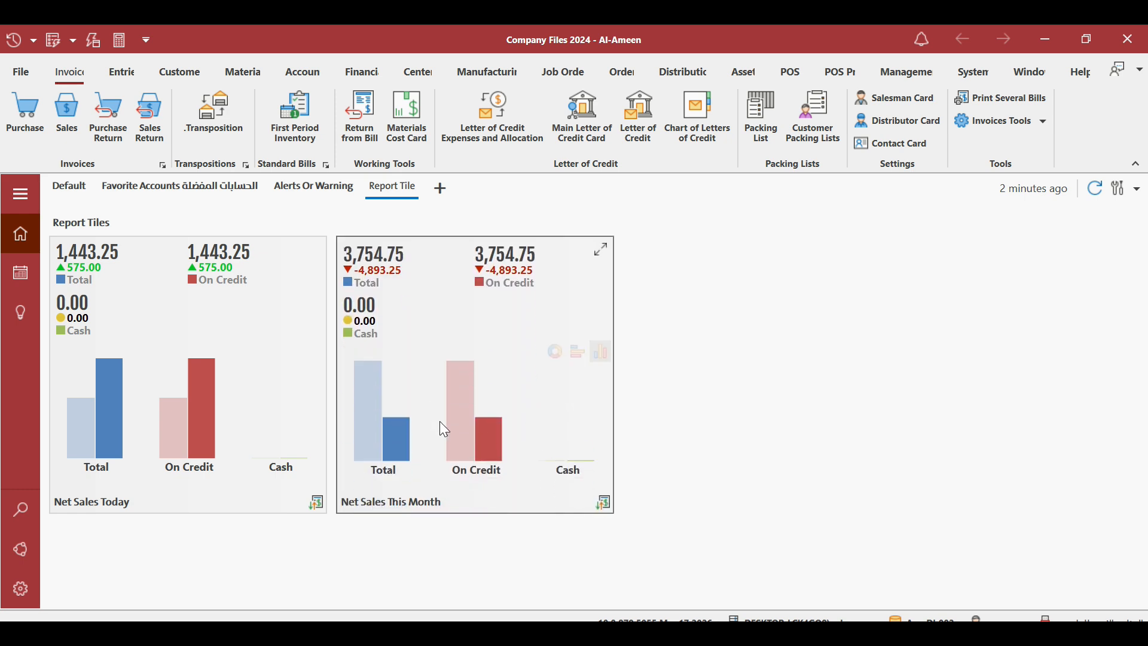
# Preview the Net Sales This Month tile as a horizontal bar chart and a doughnut chart, and switch back to the column chart.
pyautogui.moveTo(604, 360)
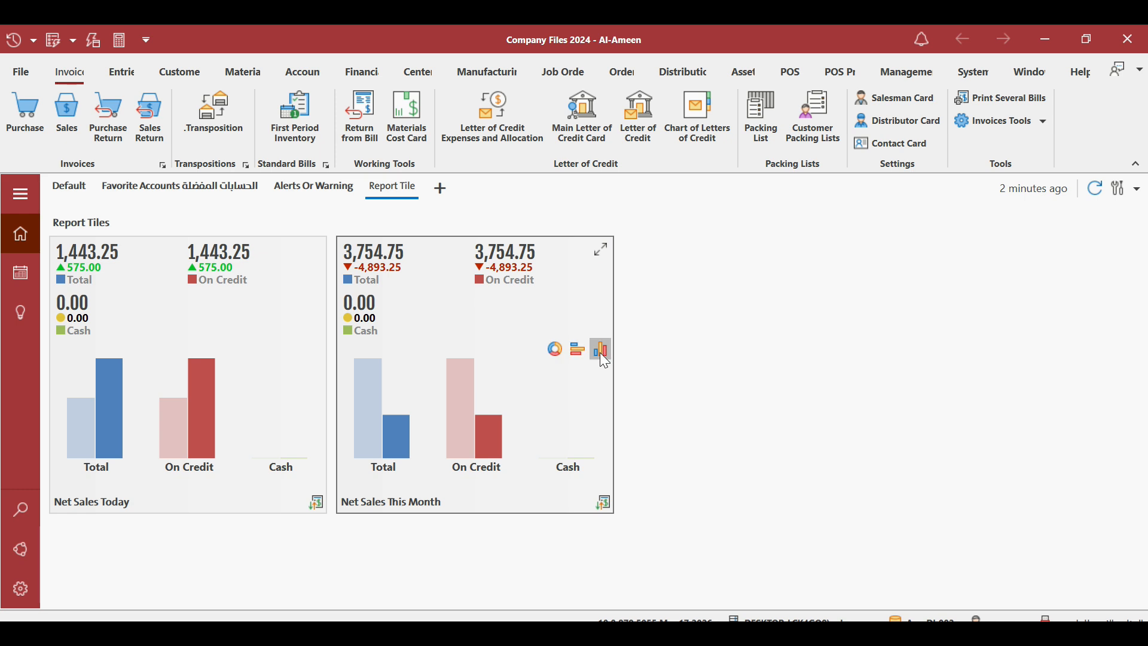
pyautogui.click(578, 352)
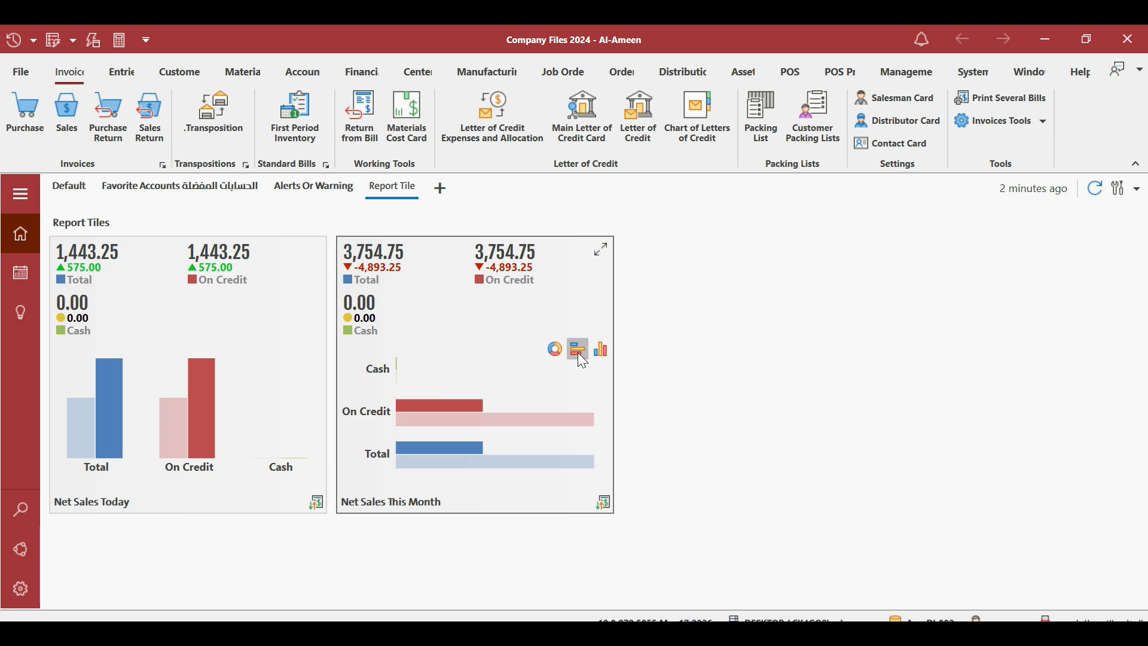
pyautogui.click(556, 353)
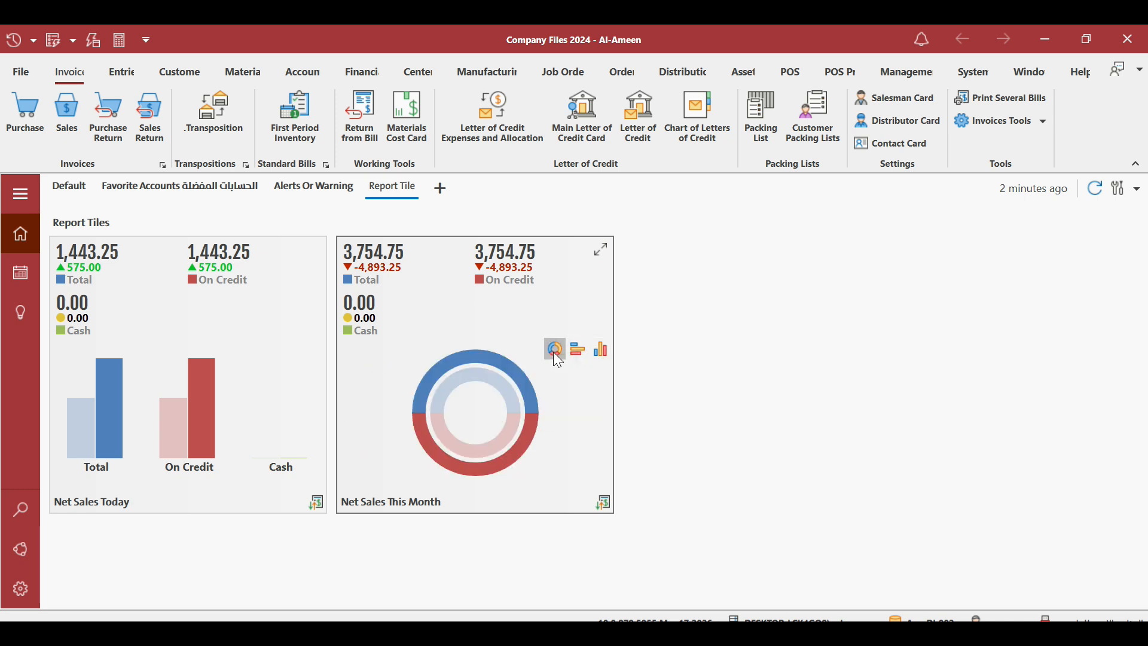
pyautogui.click(601, 350)
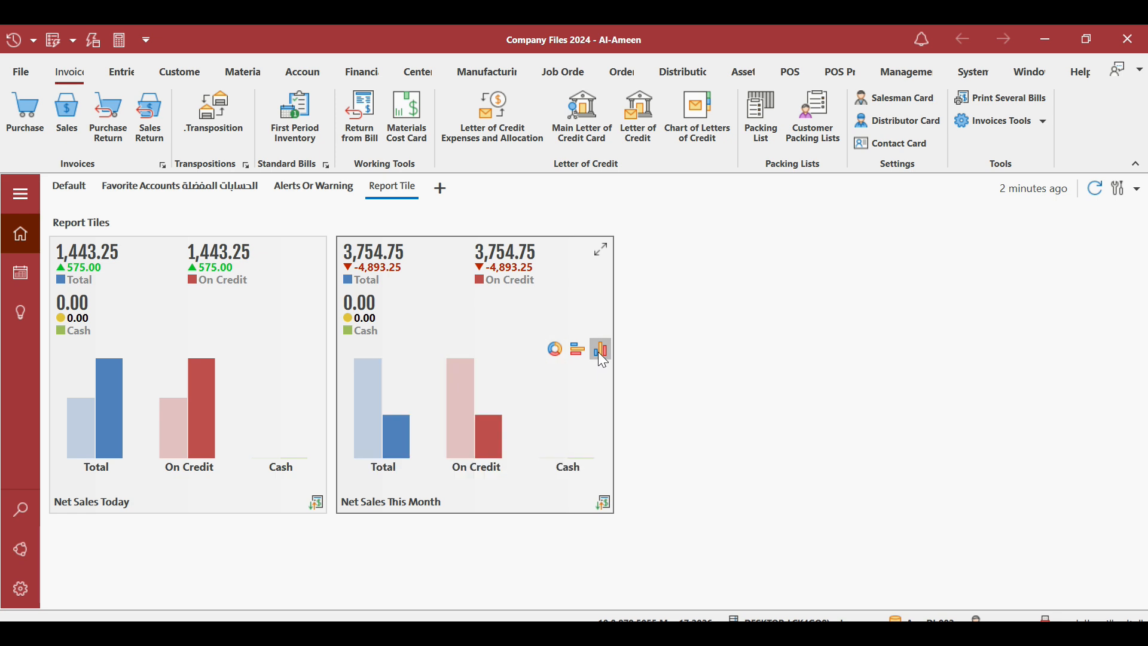
# Expand the Net Sales This Month tile, examine its breakdowns by date, pay type and bill type, and collapse it.
pyautogui.click(601, 249)
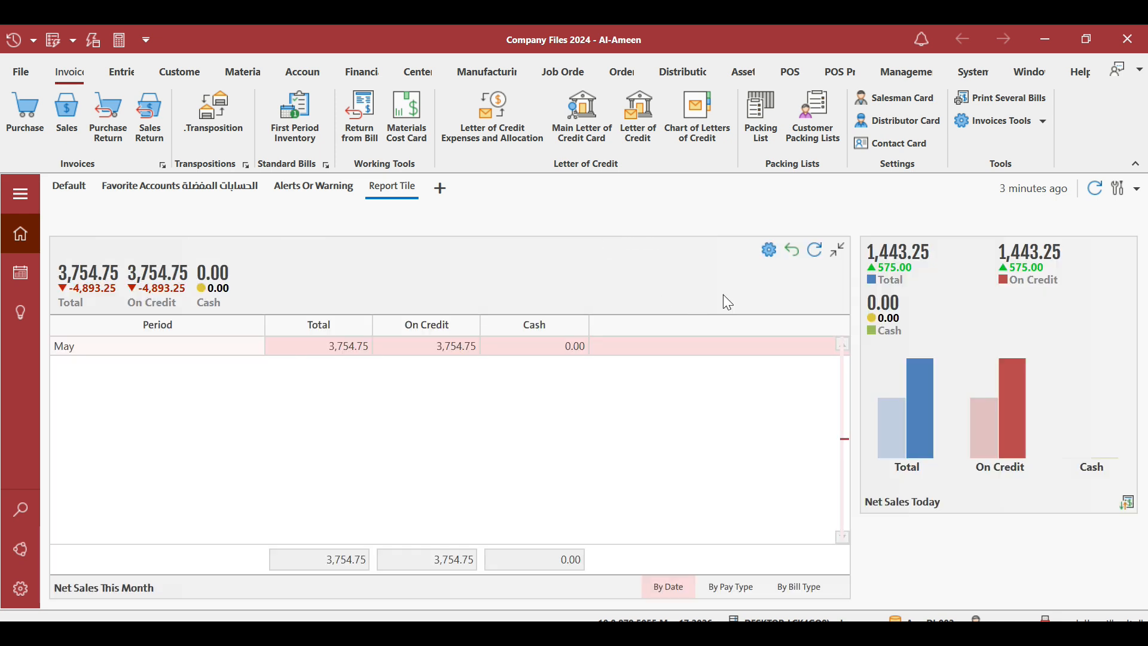
pyautogui.click(733, 589)
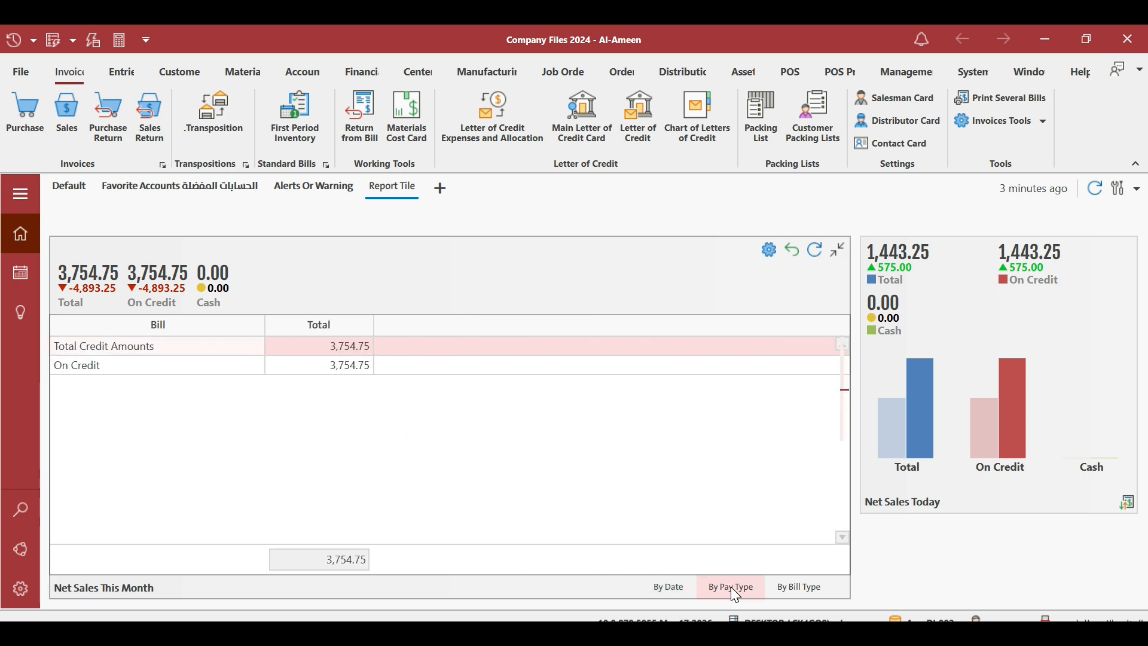
pyautogui.click(804, 585)
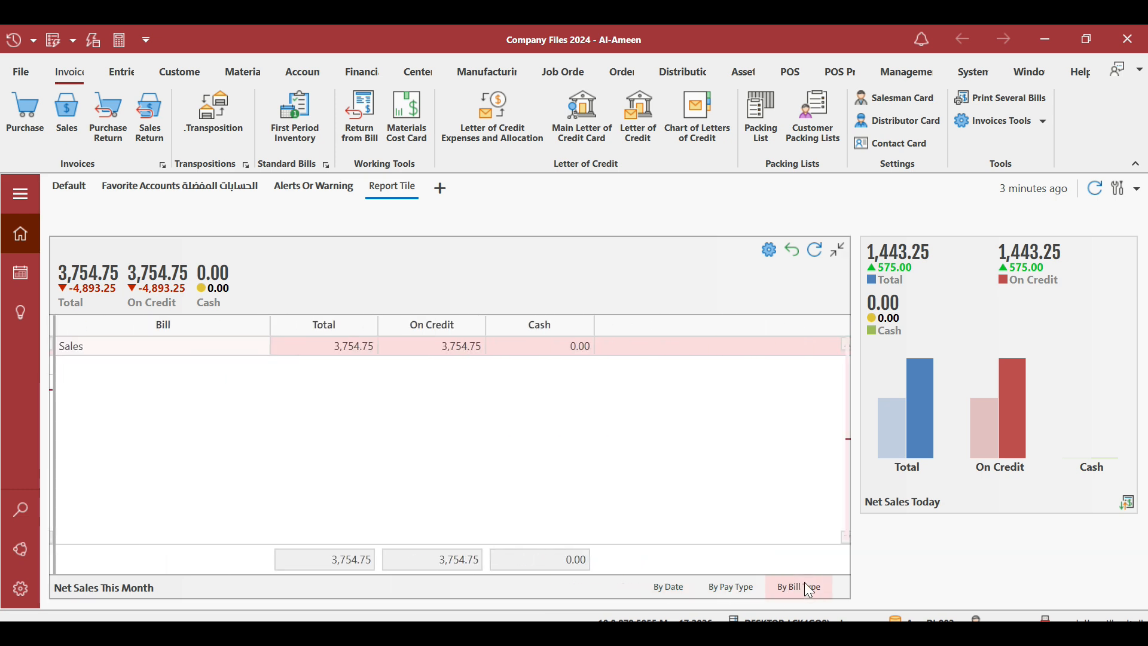
pyautogui.click(741, 585)
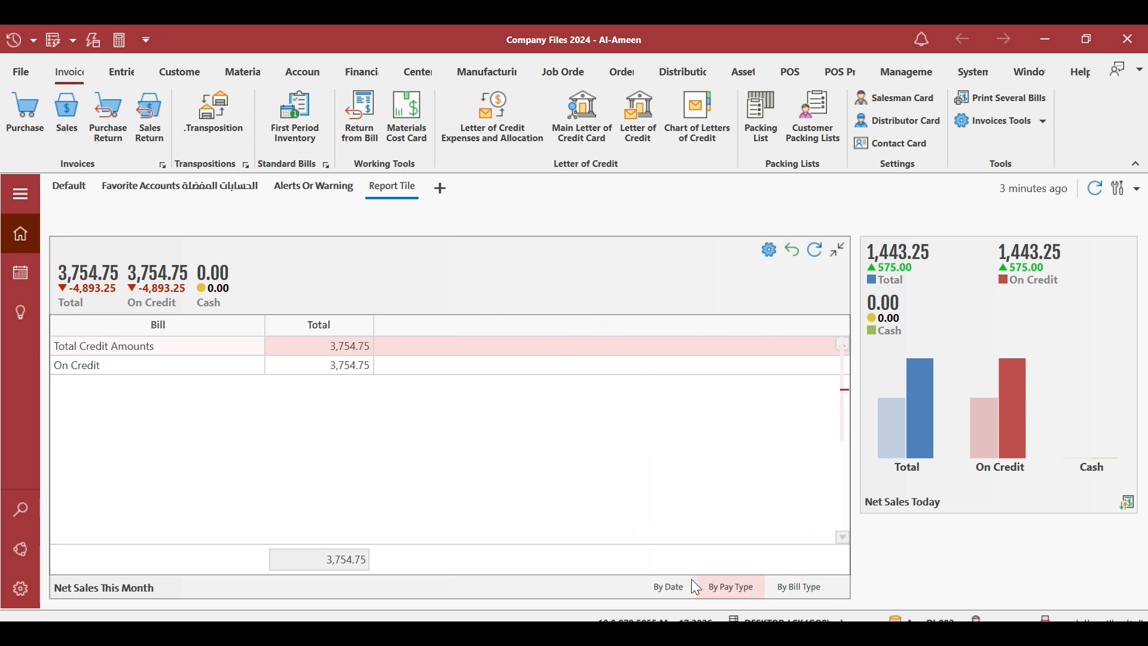
pyautogui.click(676, 588)
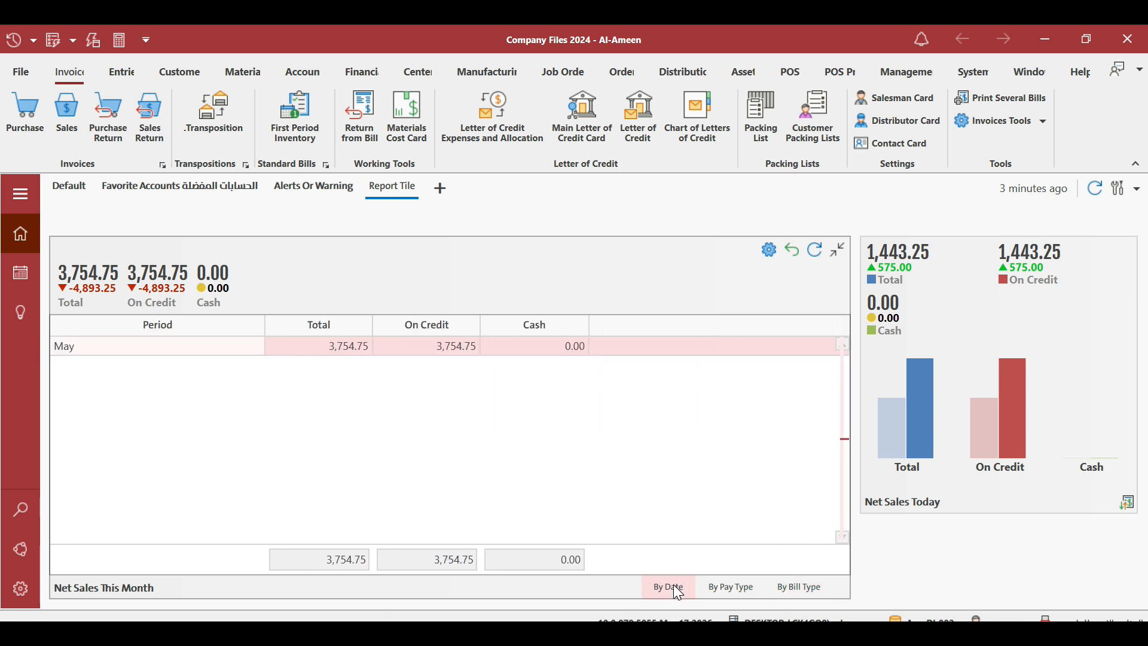
pyautogui.click(758, 584)
pyautogui.click(795, 583)
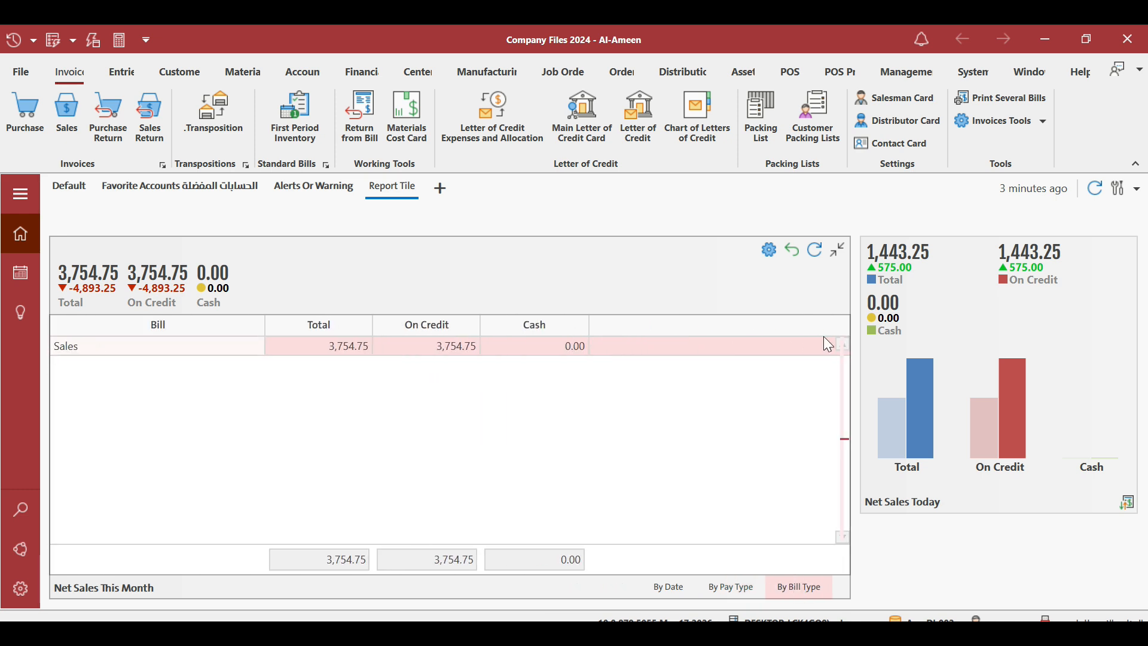
pyautogui.click(836, 251)
# Add a third Total Bills Movement report as a Report Tile and set its size to Extra Large.
pyautogui.rightClick(670, 264)
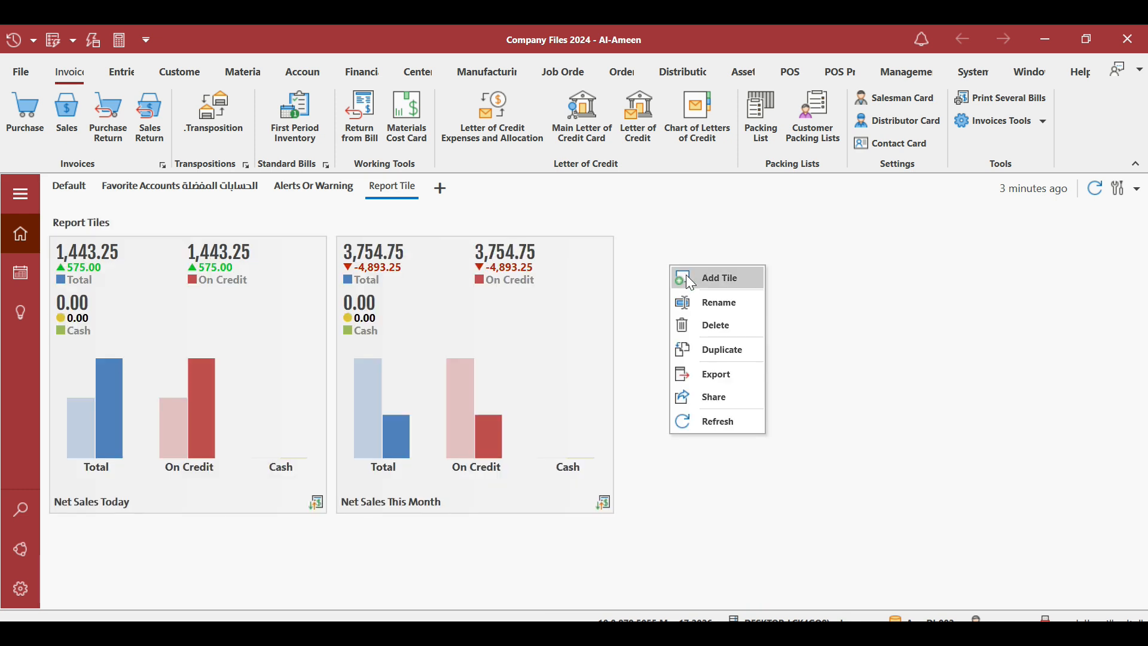
pyautogui.click(688, 277)
pyautogui.click(465, 202)
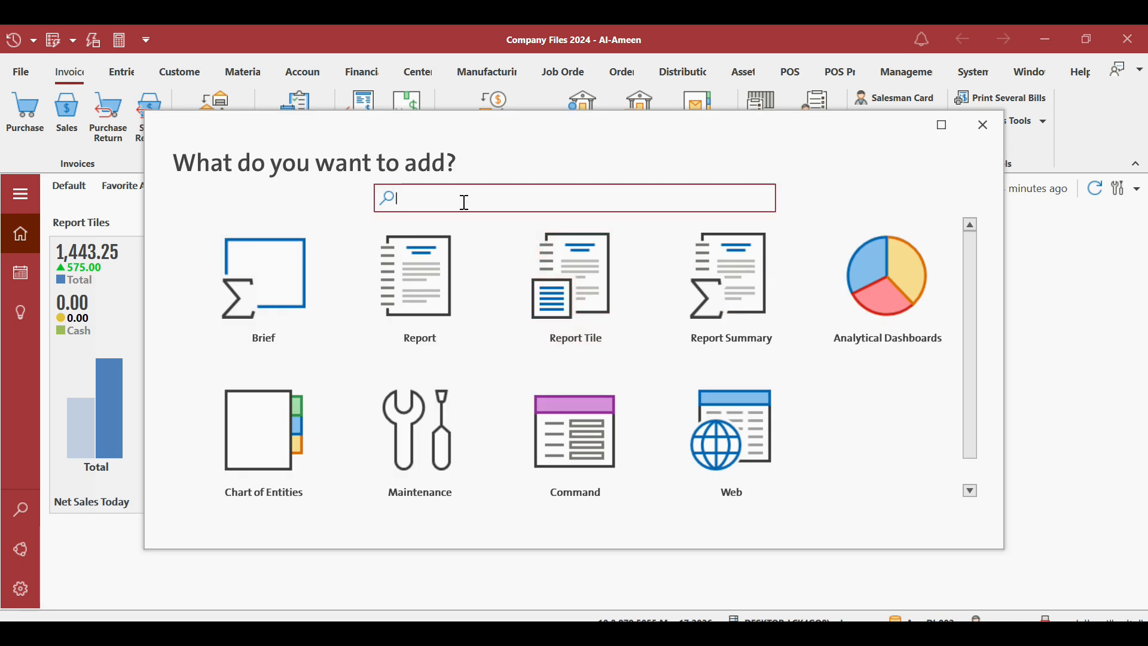
pyautogui.write('total ')
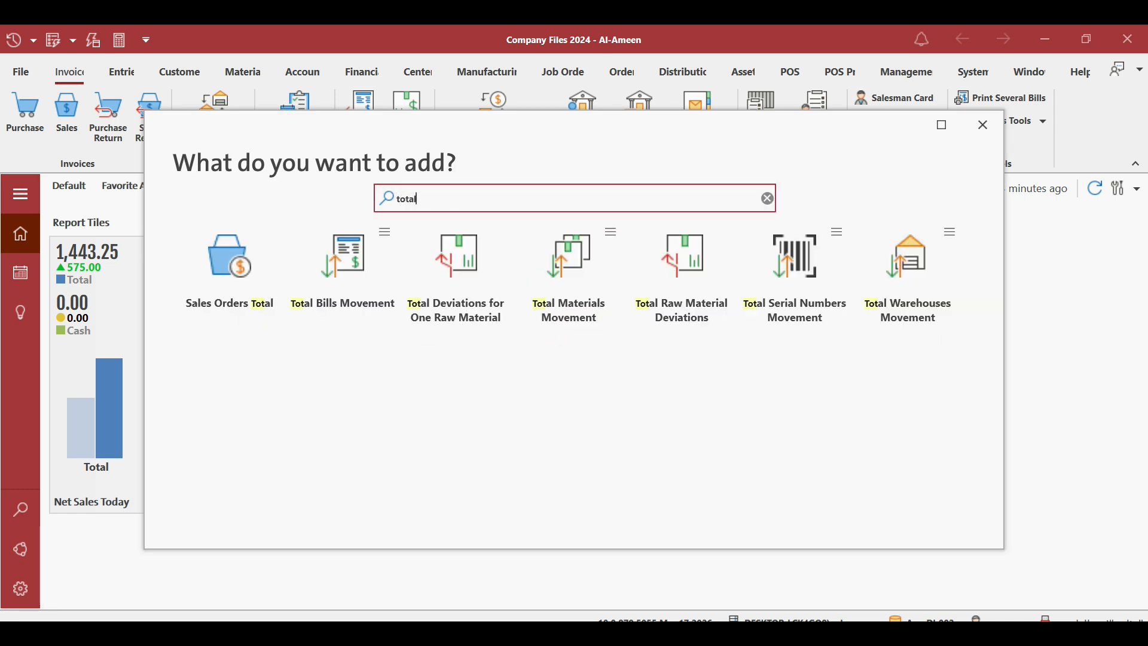
pyautogui.write('bil')
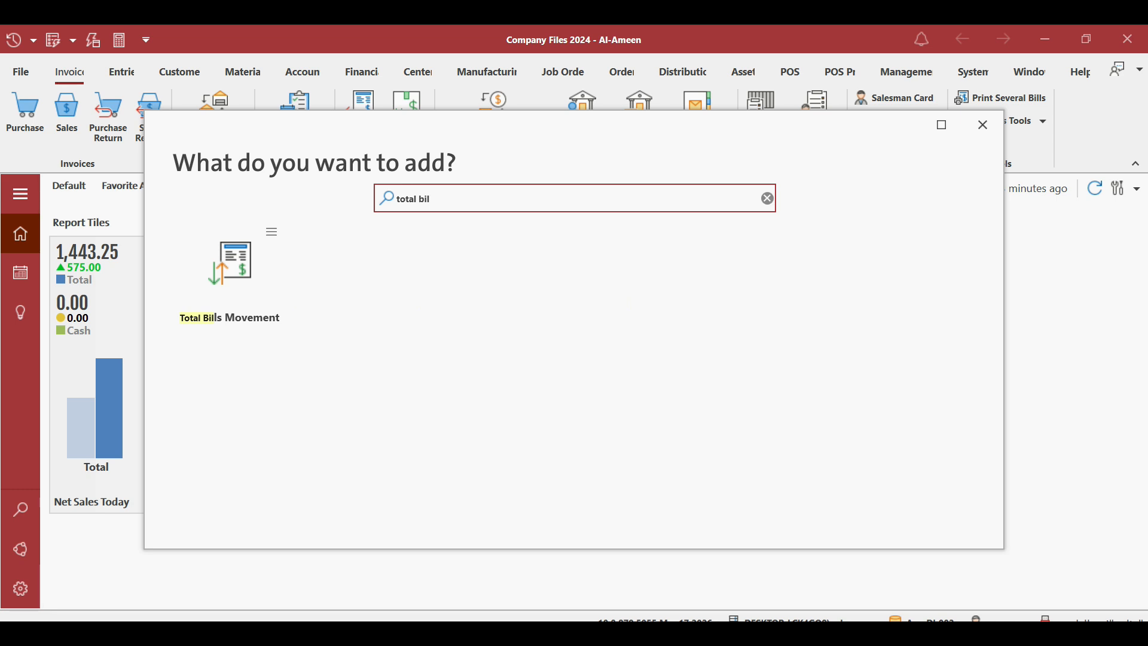
pyautogui.click(224, 259)
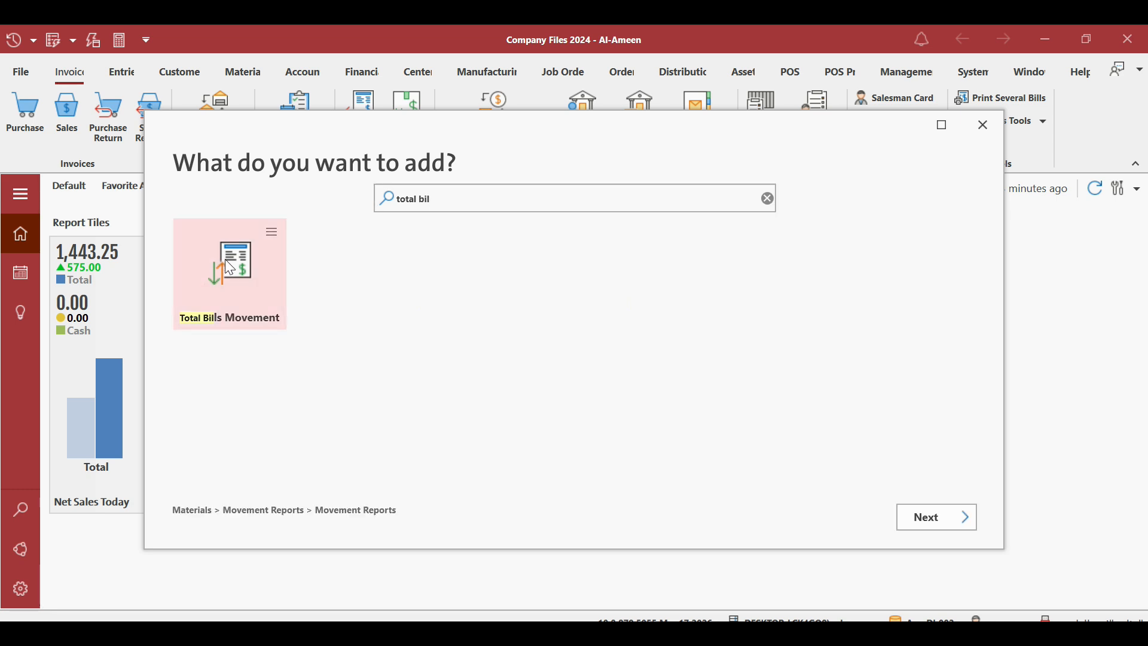
pyautogui.click(961, 526)
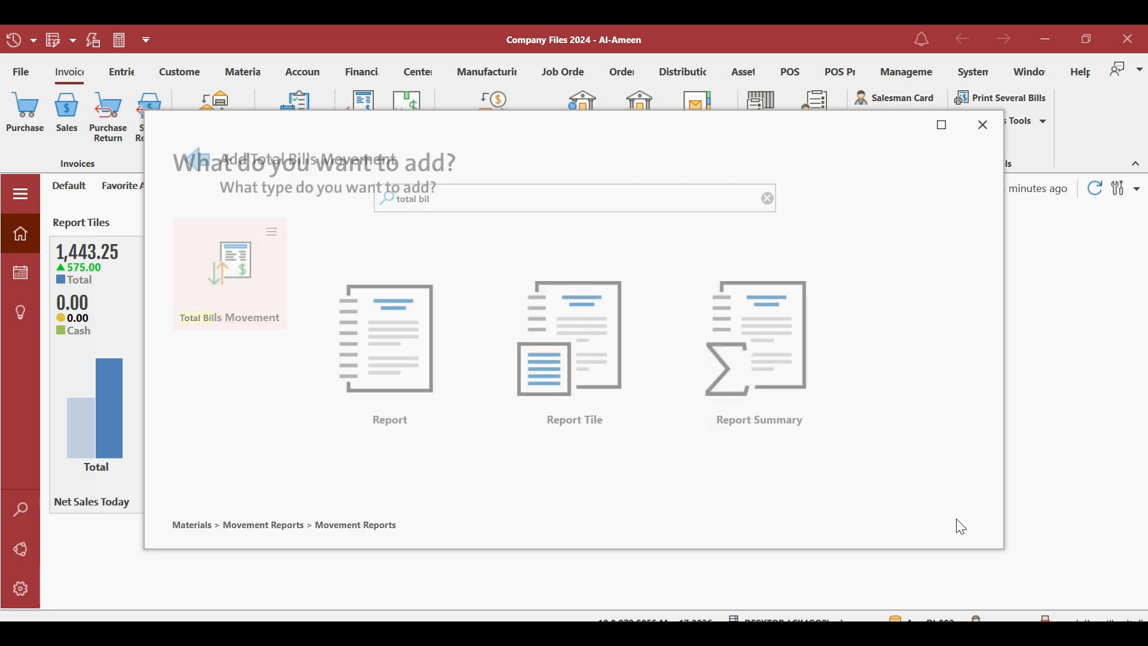
pyautogui.click(596, 376)
pyautogui.click(920, 512)
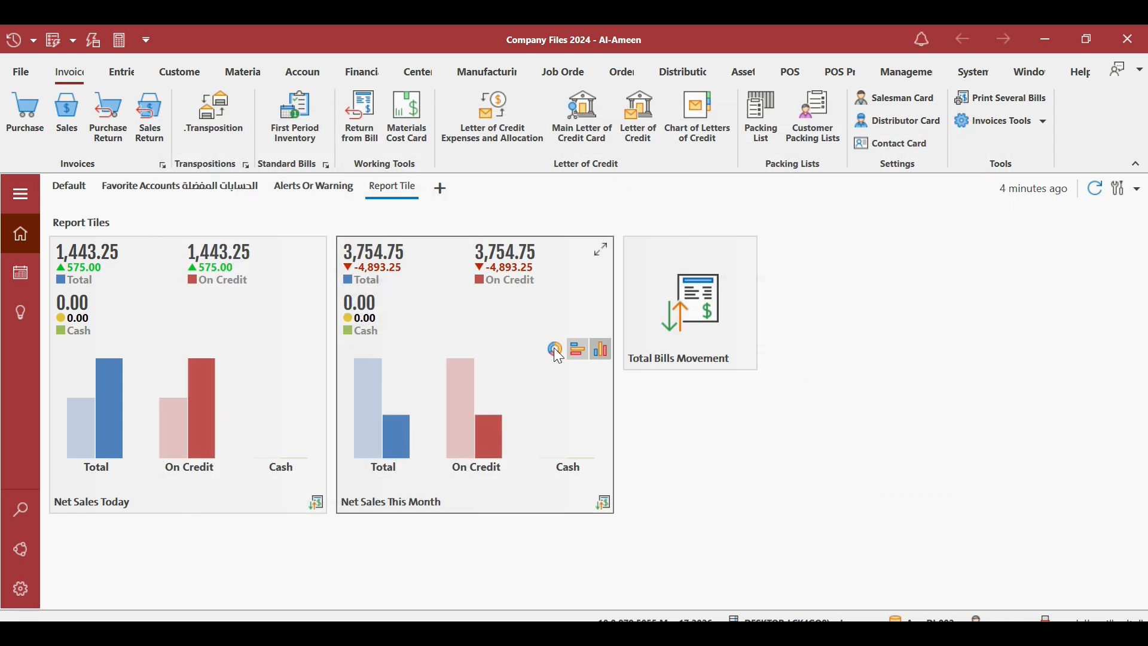
pyautogui.rightClick(666, 311)
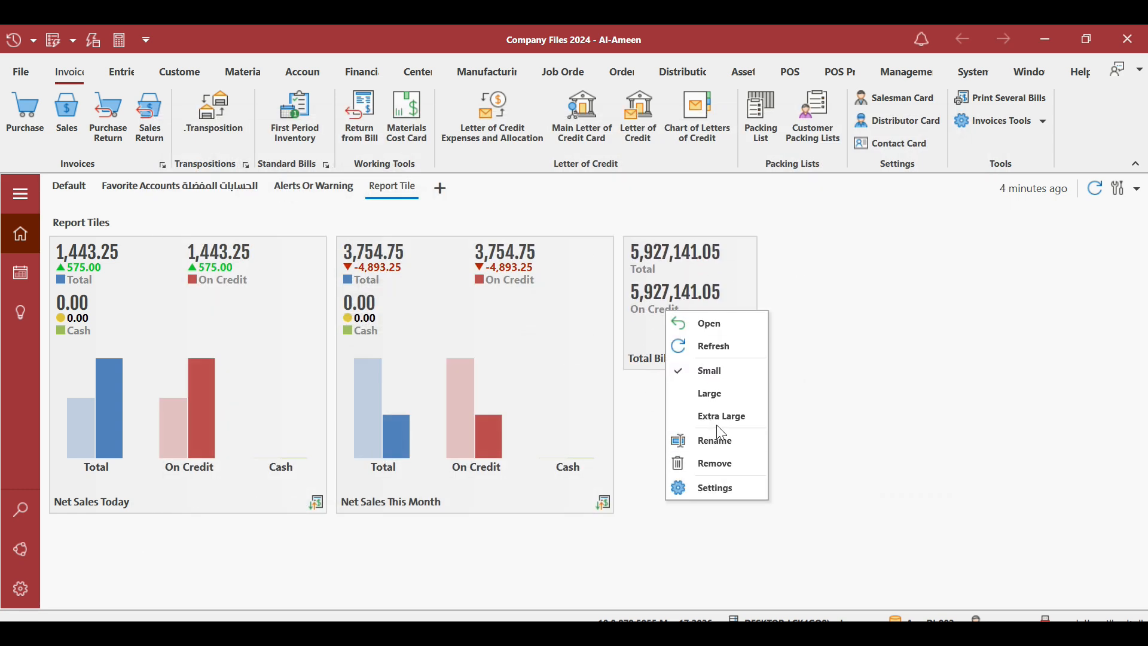
pyautogui.click(716, 417)
# Limit the report sources in the third tile's filter settings to the Sales and Sales Return bills.
pyautogui.rightClick(676, 299)
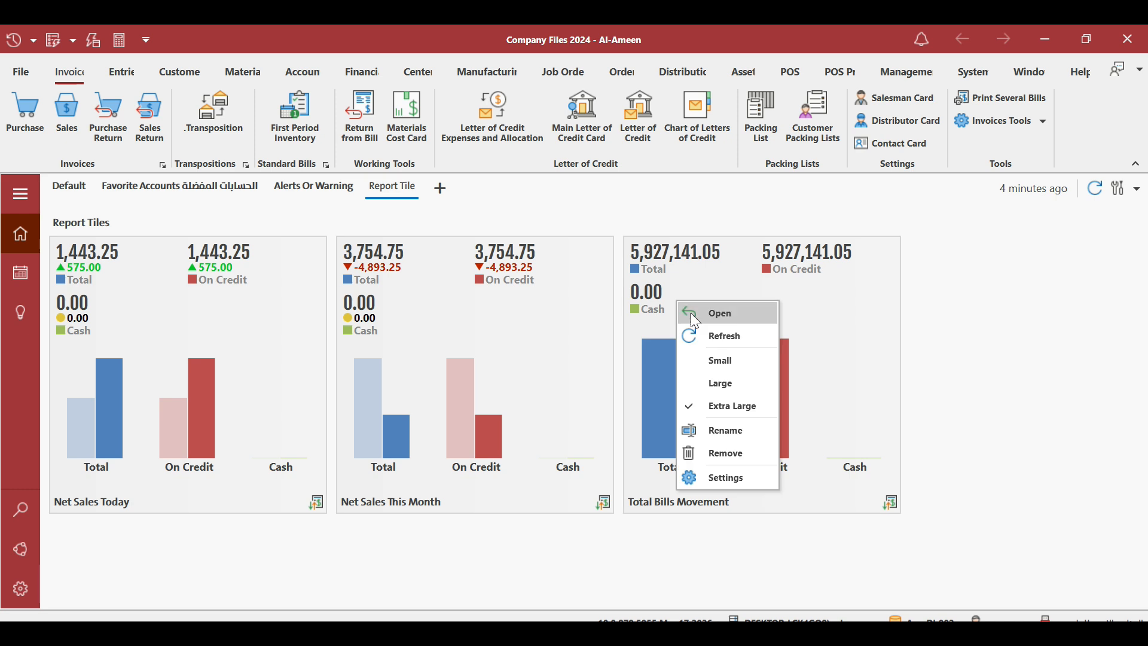
pyautogui.click(721, 482)
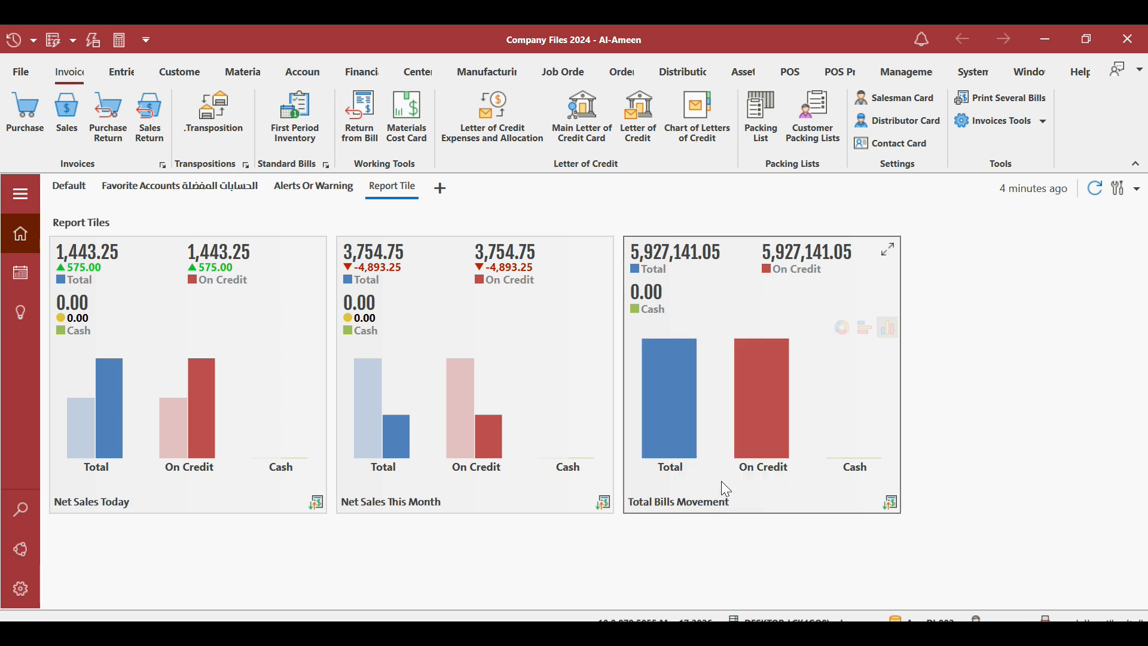
pyautogui.click(448, 218)
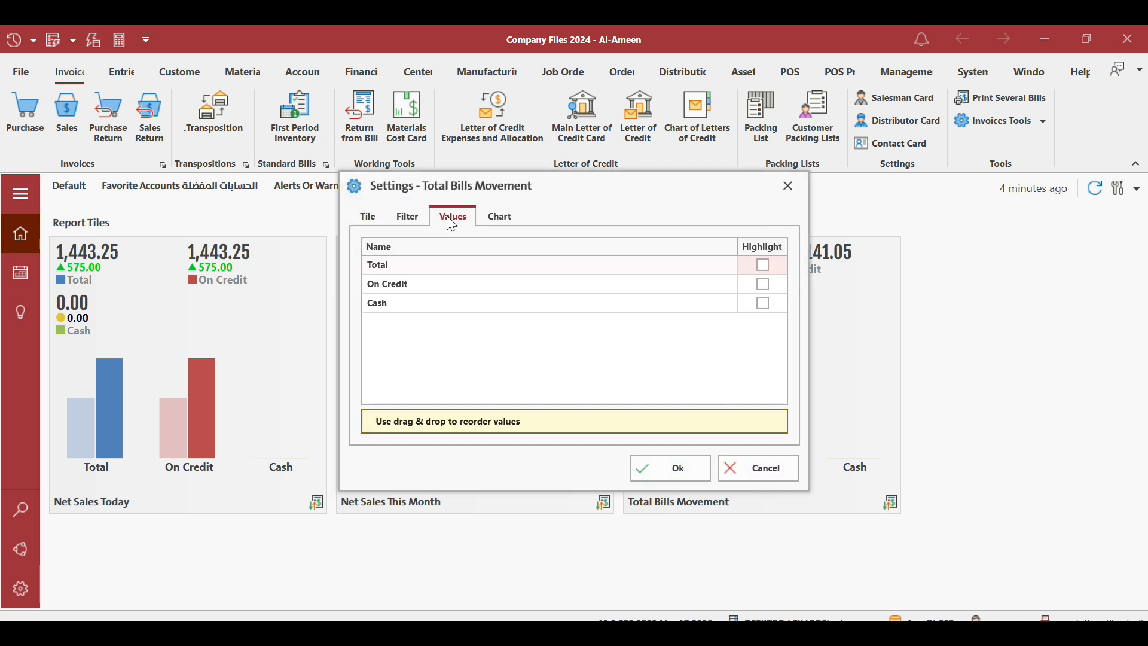
pyautogui.click(408, 218)
pyautogui.click(587, 323)
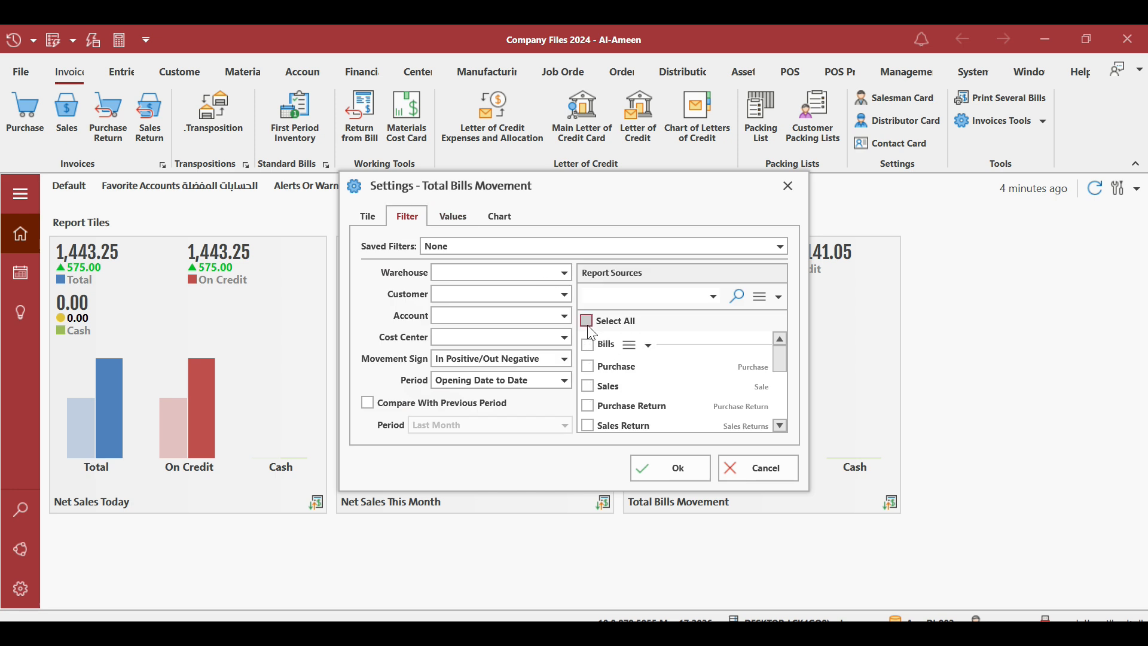
pyautogui.click(639, 345)
pyautogui.click(666, 393)
pyautogui.click(638, 345)
pyautogui.click(660, 435)
# Set the third tile's movement sign to In Negative/Out Positive and apply the settings.
pyautogui.click(490, 361)
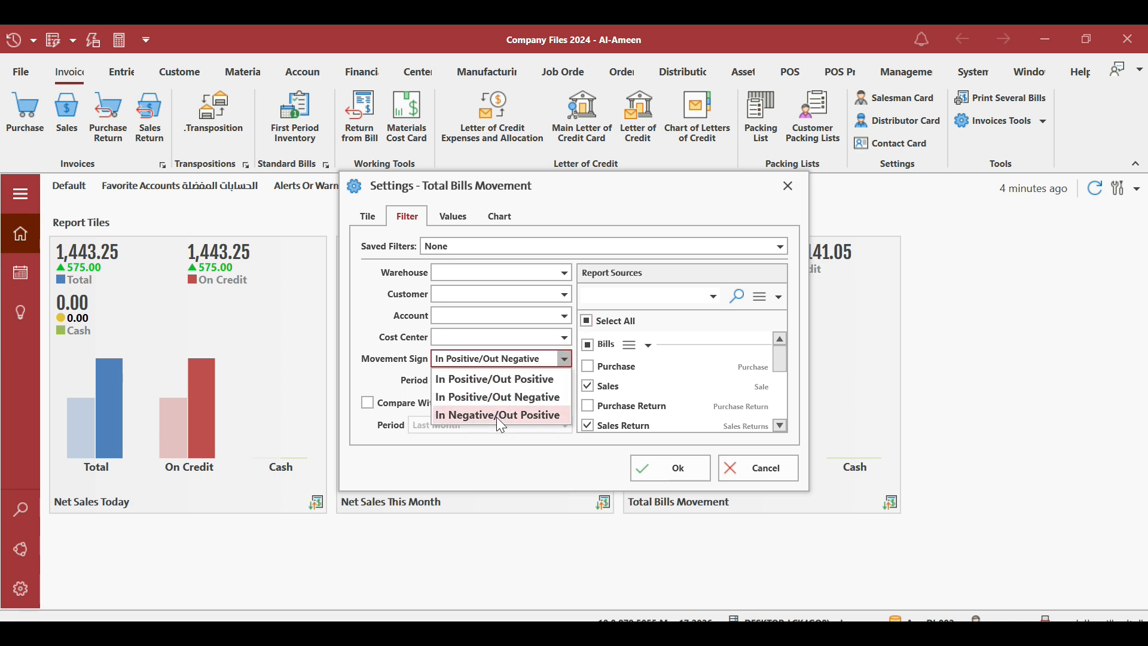
pyautogui.click(499, 415)
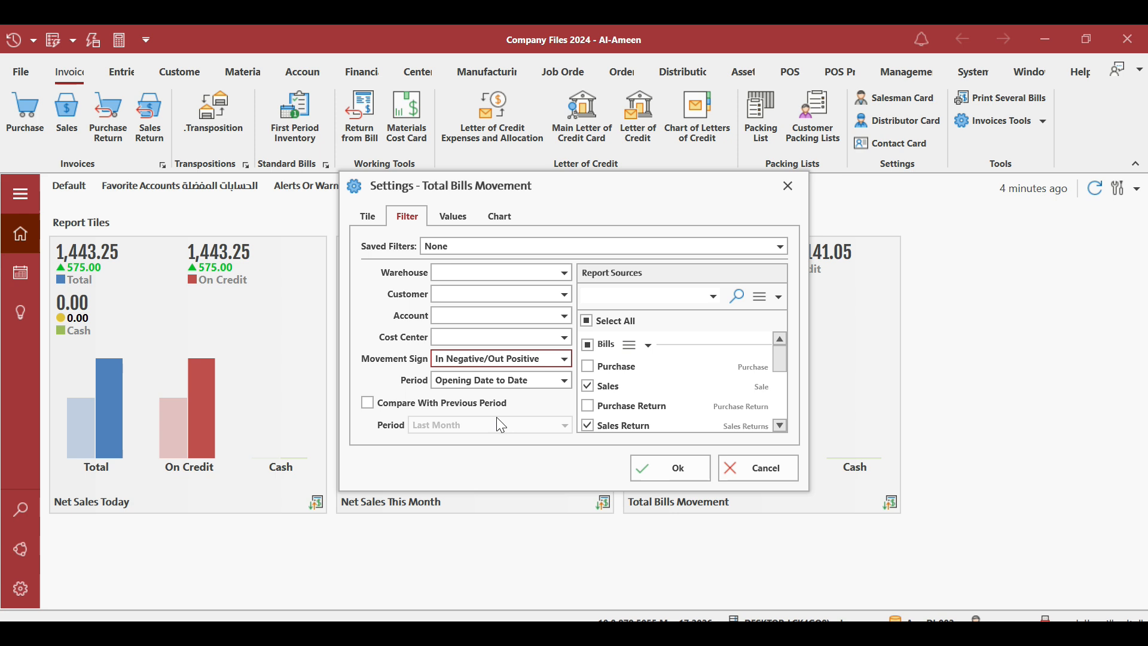
pyautogui.click(678, 472)
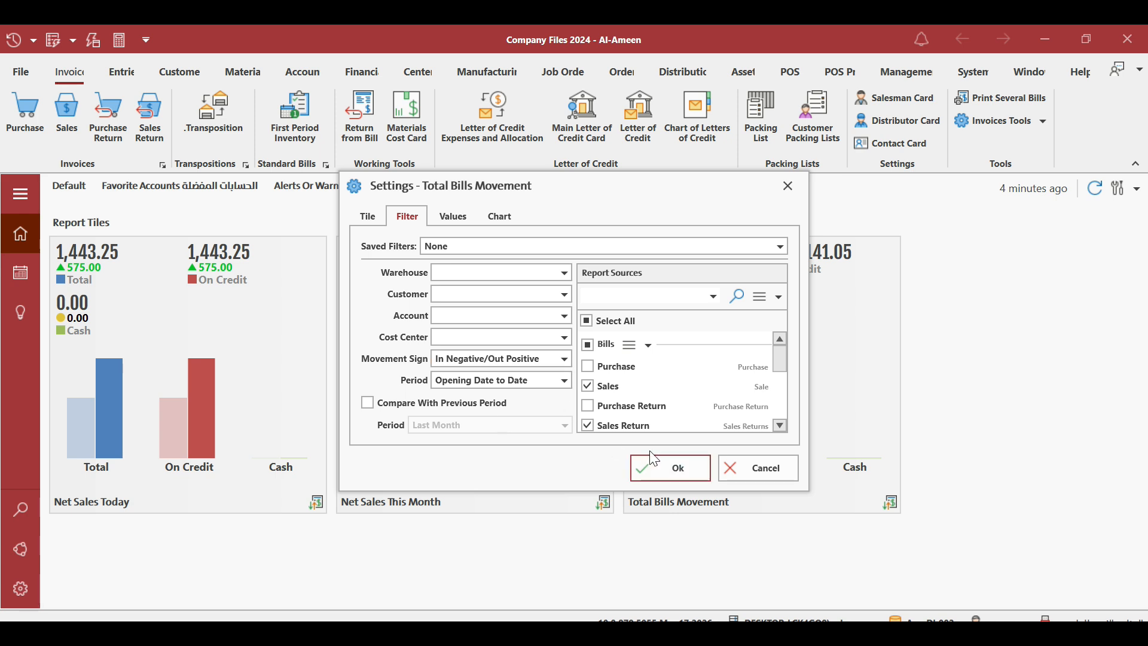
pyautogui.click(657, 463)
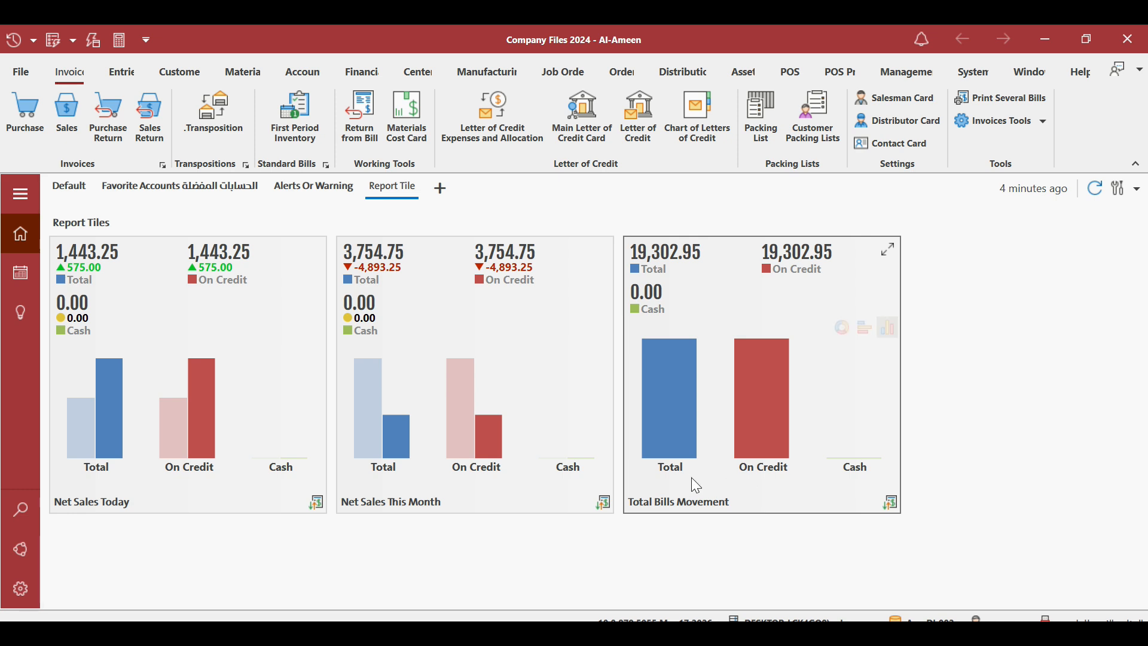
# Rename the third Total Bills Movement tile to Net Sales through its settings.
pyautogui.rightClick(761, 475)
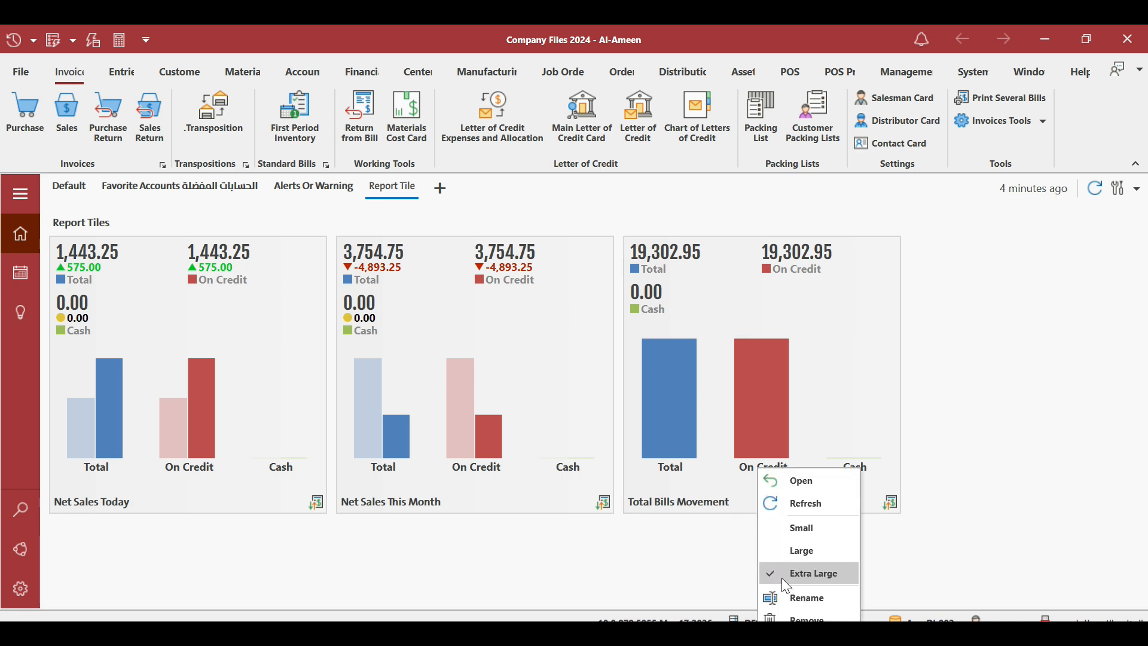
pyautogui.rightClick(733, 260)
pyautogui.click(780, 438)
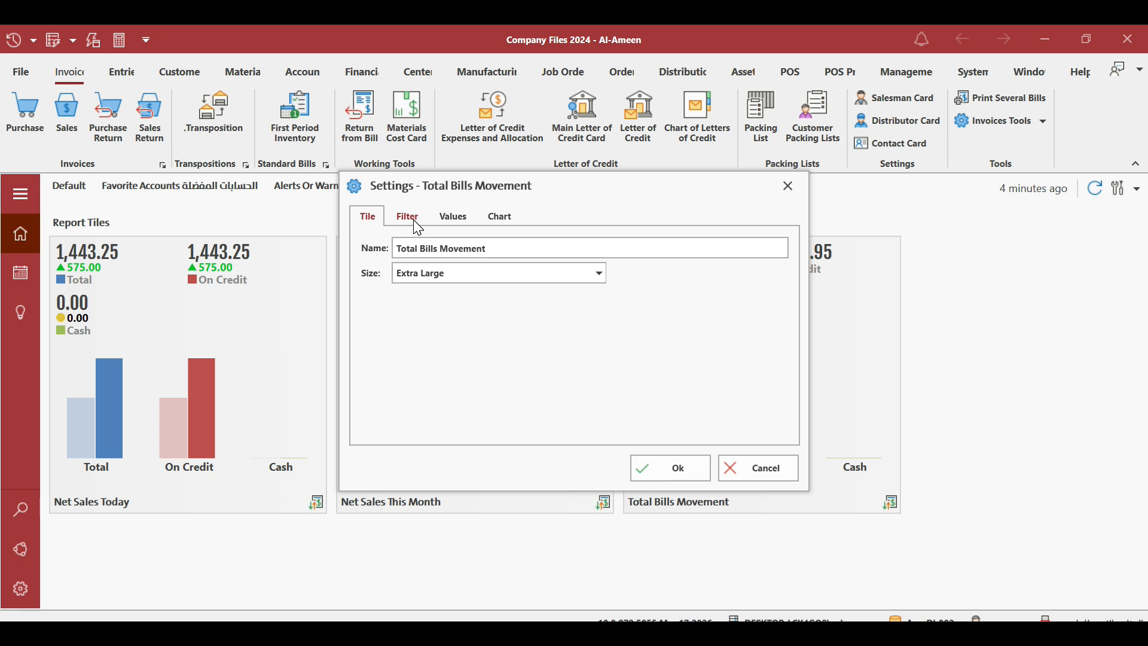
pyautogui.moveTo(498, 245); pyautogui.dragTo(362, 229)
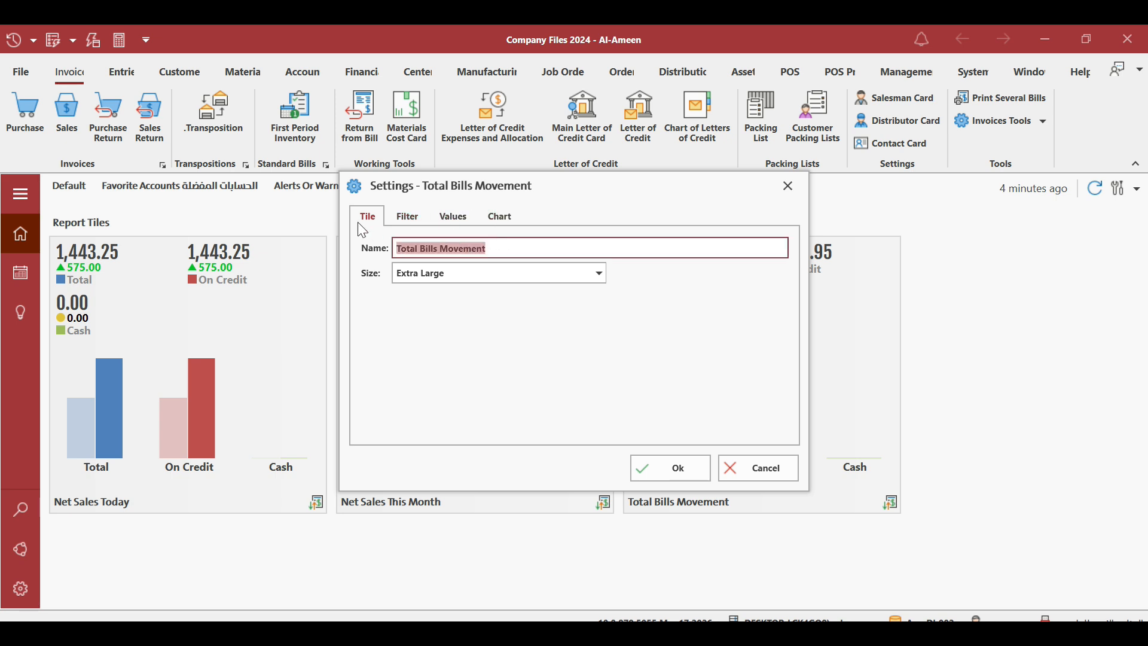
pyautogui.write('Net Sales')
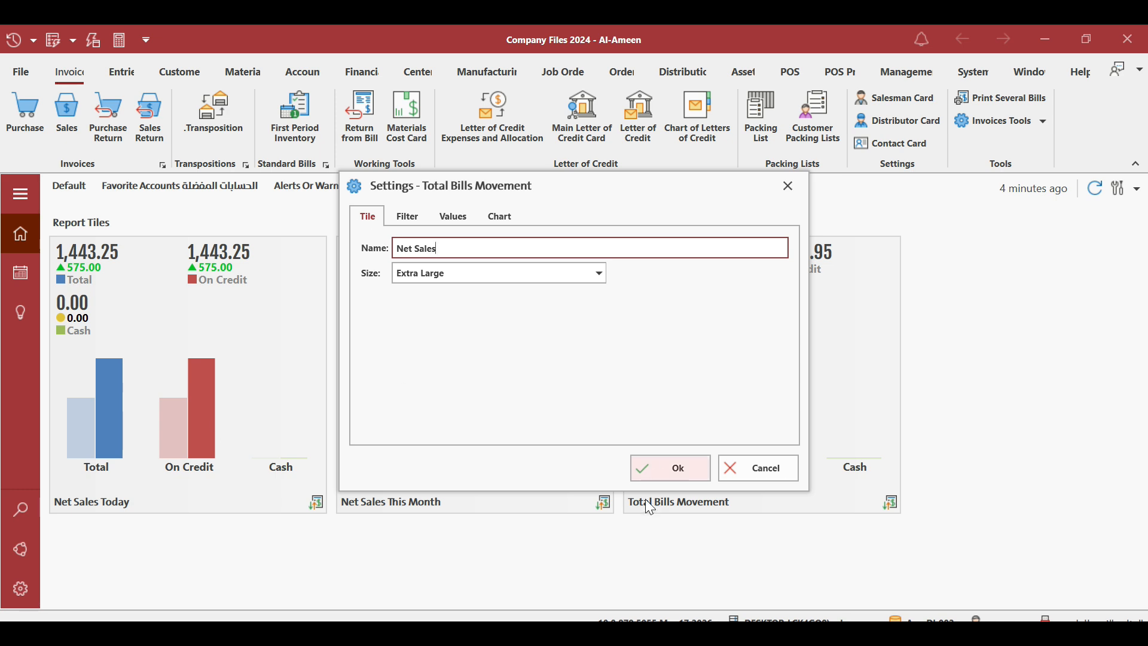
pyautogui.click(670, 467)
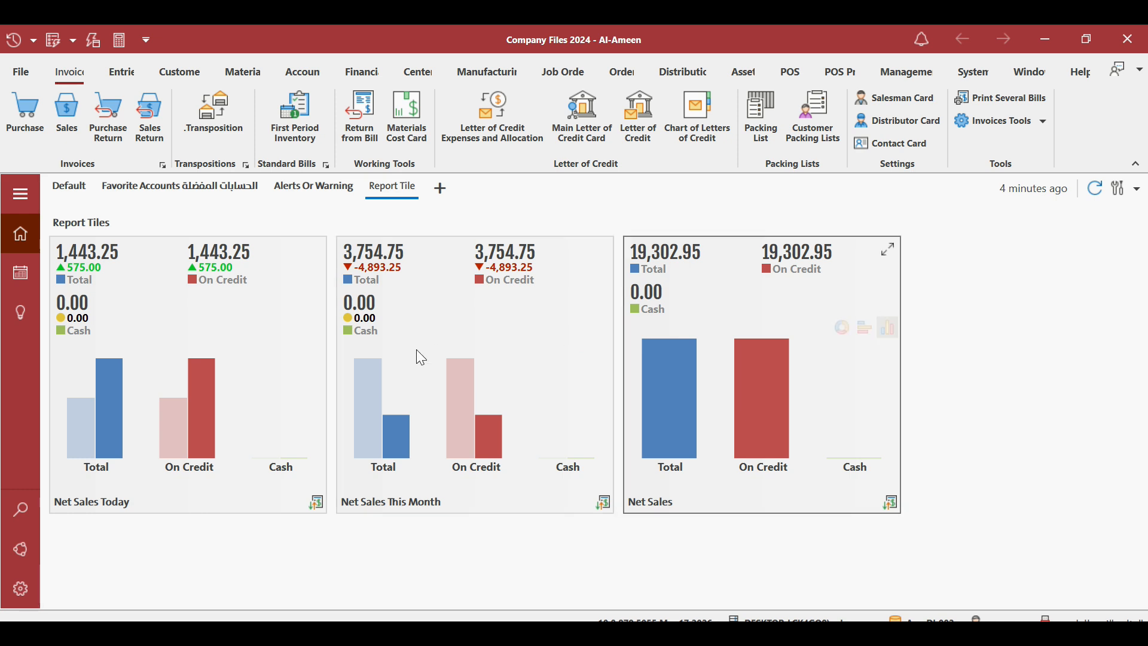
# Resize the Net Sales Today, Net Sales This Month and Net Sales tiles to Large.
pyautogui.rightClick(212, 324)
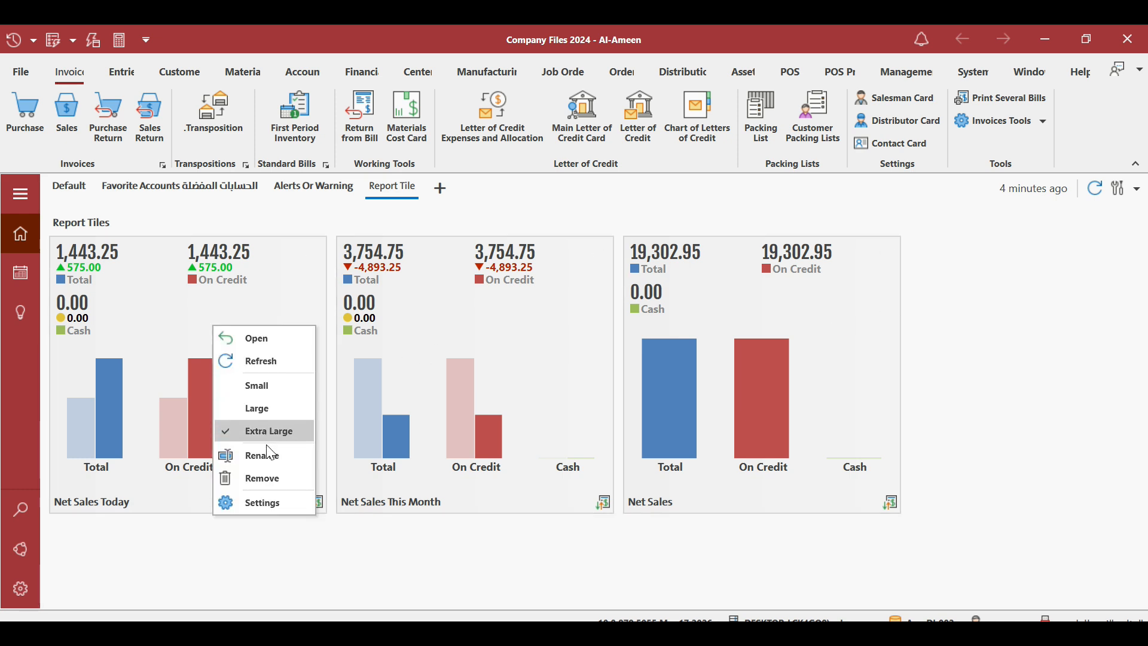
pyautogui.click(265, 407)
pyautogui.rightClick(354, 335)
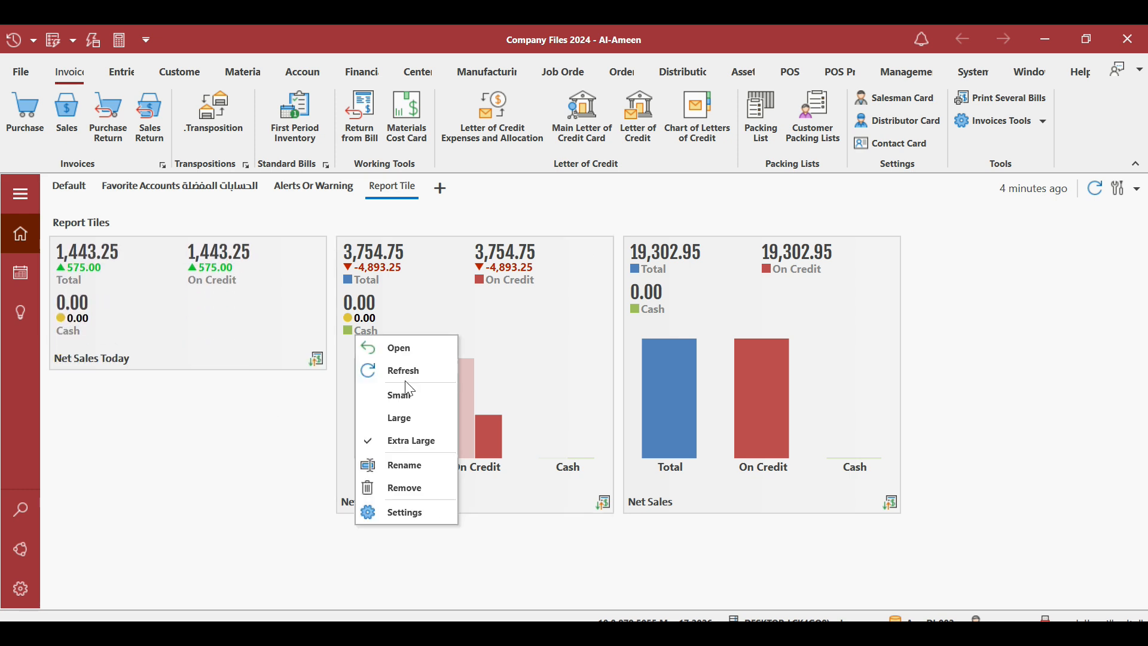
pyautogui.click(422, 417)
pyautogui.rightClick(672, 300)
pyautogui.click(724, 396)
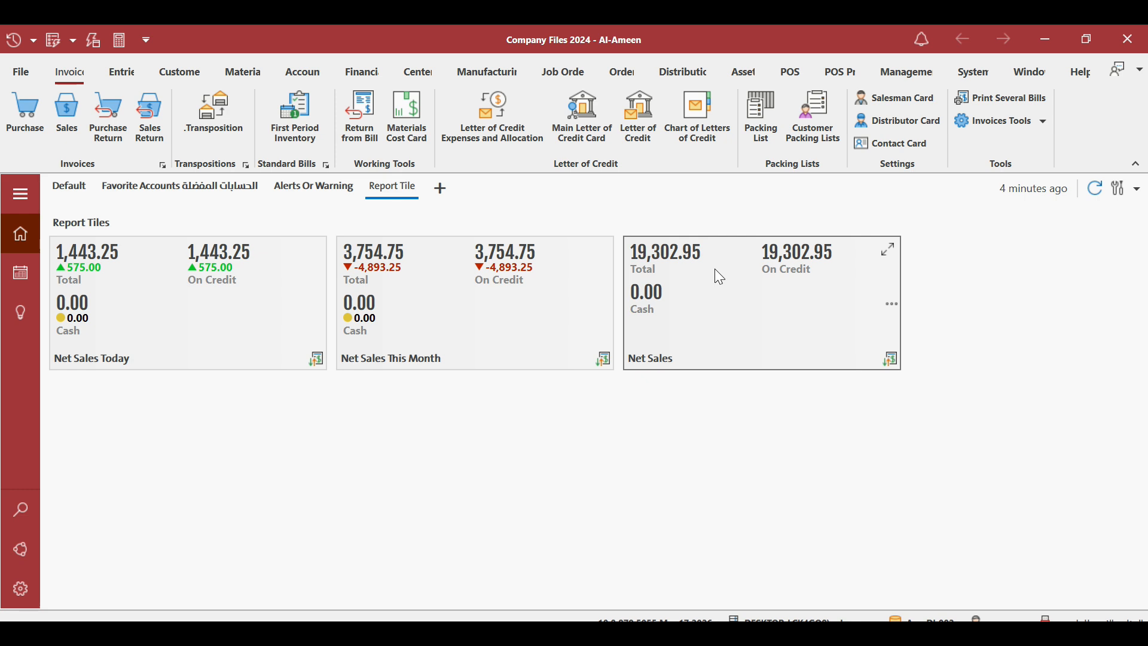
# Add the Bill Profits report to the dashboard as a Report Tile.
pyautogui.rightClick(935, 313)
pyautogui.click(948, 328)
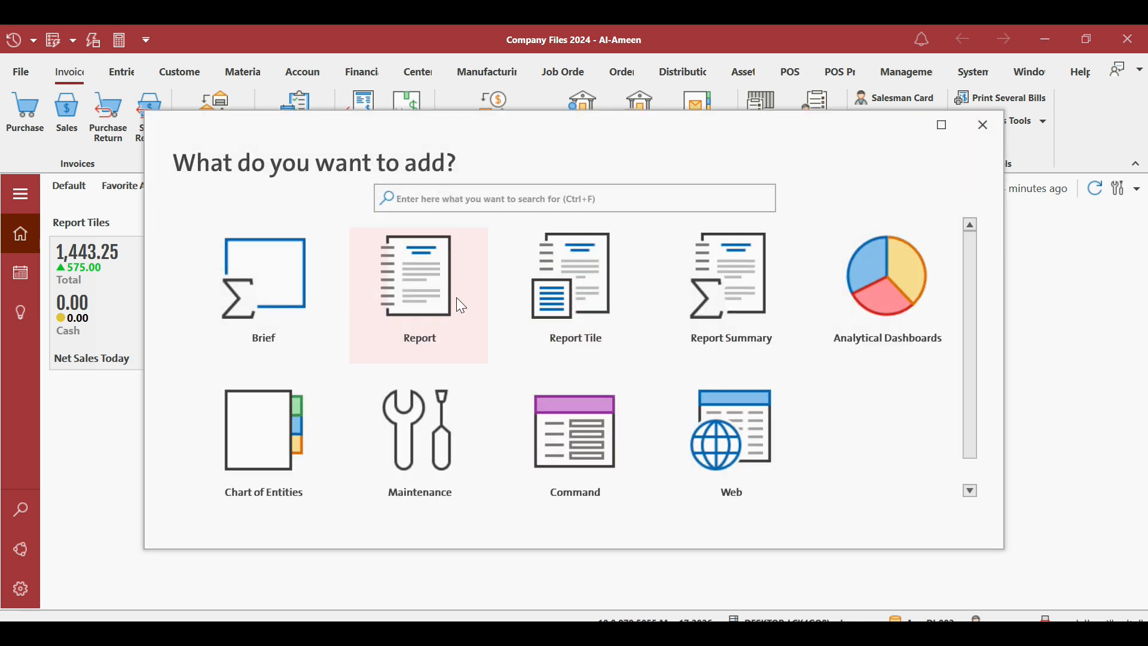
pyautogui.click(583, 303)
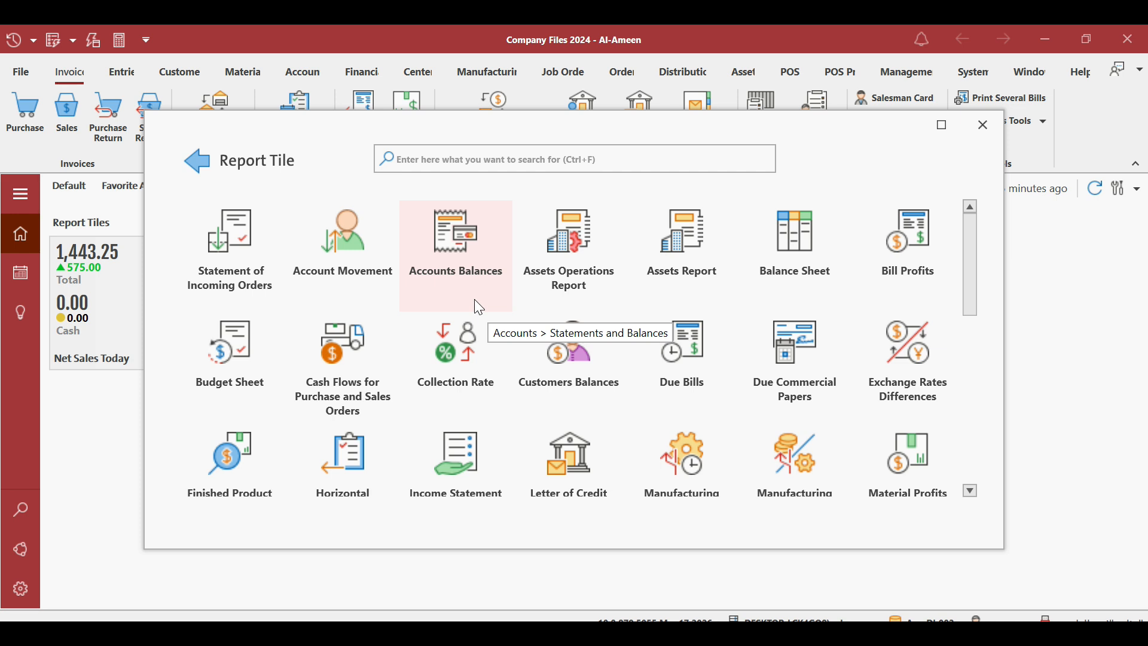
pyautogui.click(917, 251)
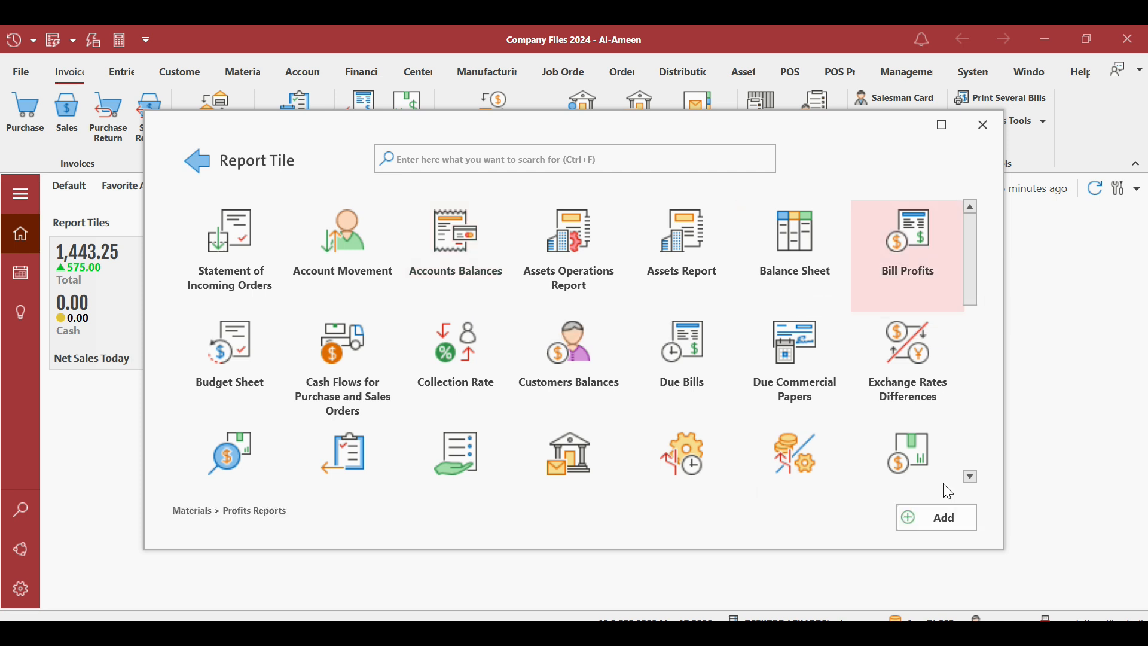
pyautogui.click(949, 516)
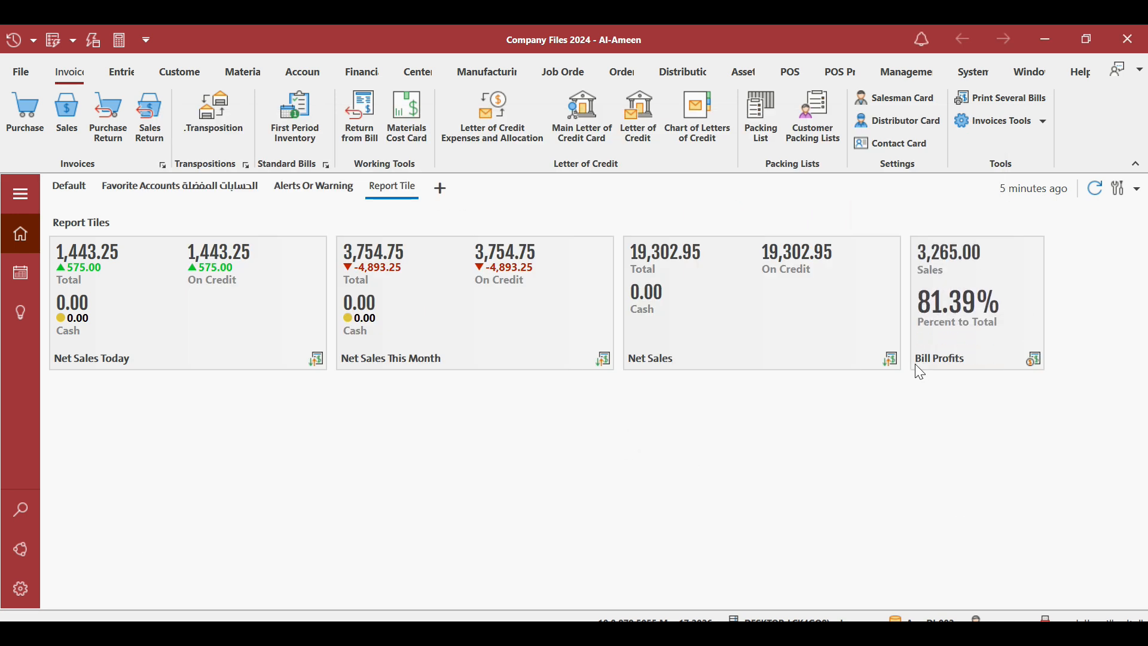
# In the Bill Profits tile's settings, set the size to Extra Large and the name to Bill Profits Today.
pyautogui.rightClick(935, 275)
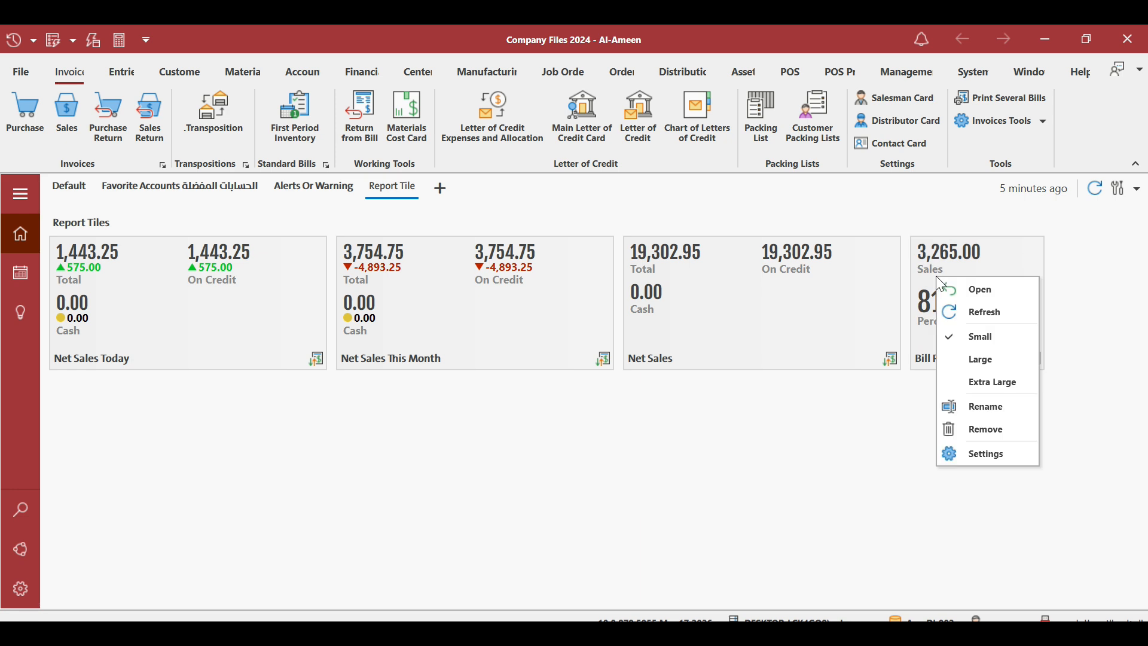
pyautogui.click(976, 456)
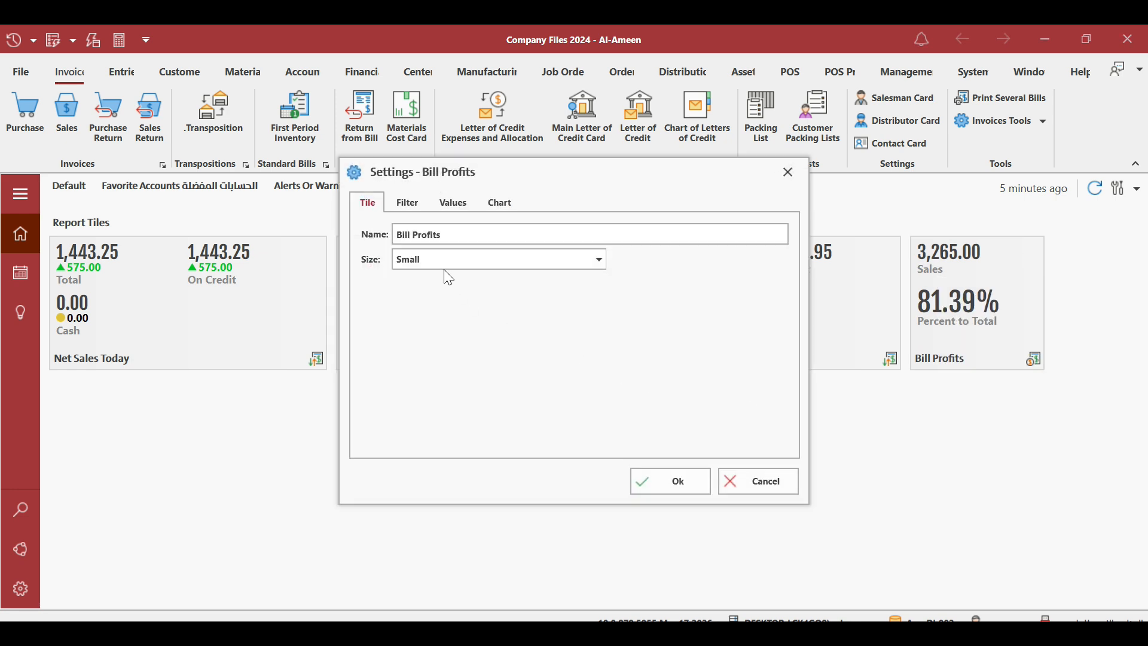
pyautogui.click(444, 269)
pyautogui.click(445, 317)
pyautogui.click(455, 234)
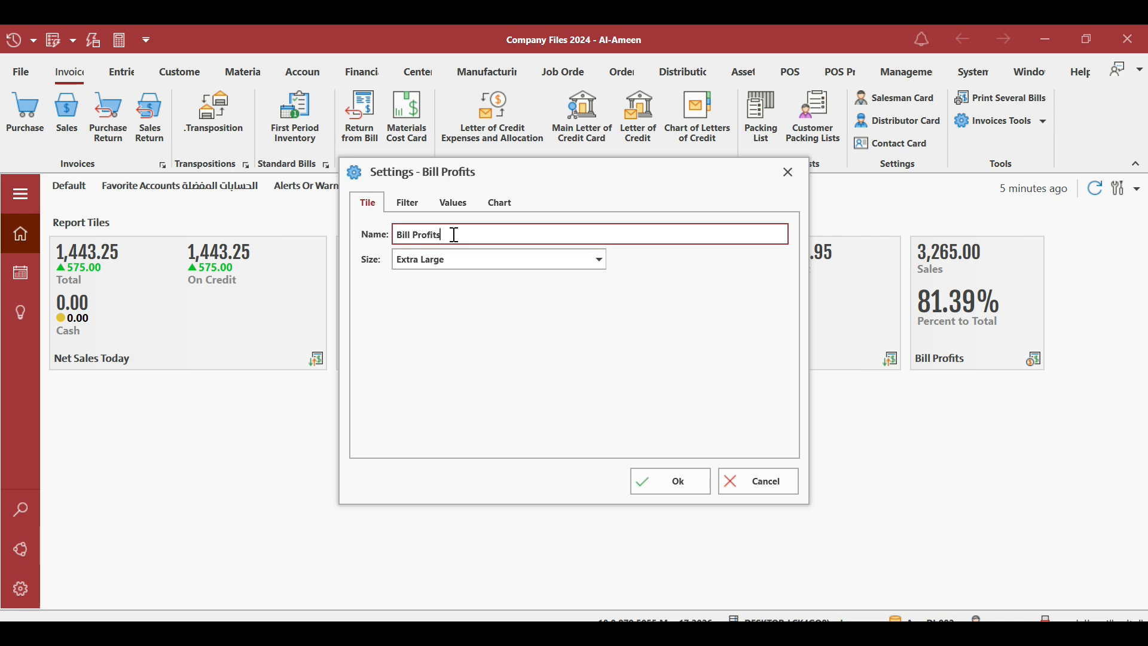
pyautogui.moveTo(454, 235)
pyautogui.mouseDown()
pyautogui.moveTo(393, 235)
pyautogui.moveTo(450, 234)
pyautogui.mouseUp()
# Set the Bill Profits tile's filter period to Today, compare it with Yesterday, and apply the settings.
pyautogui.click(408, 202)
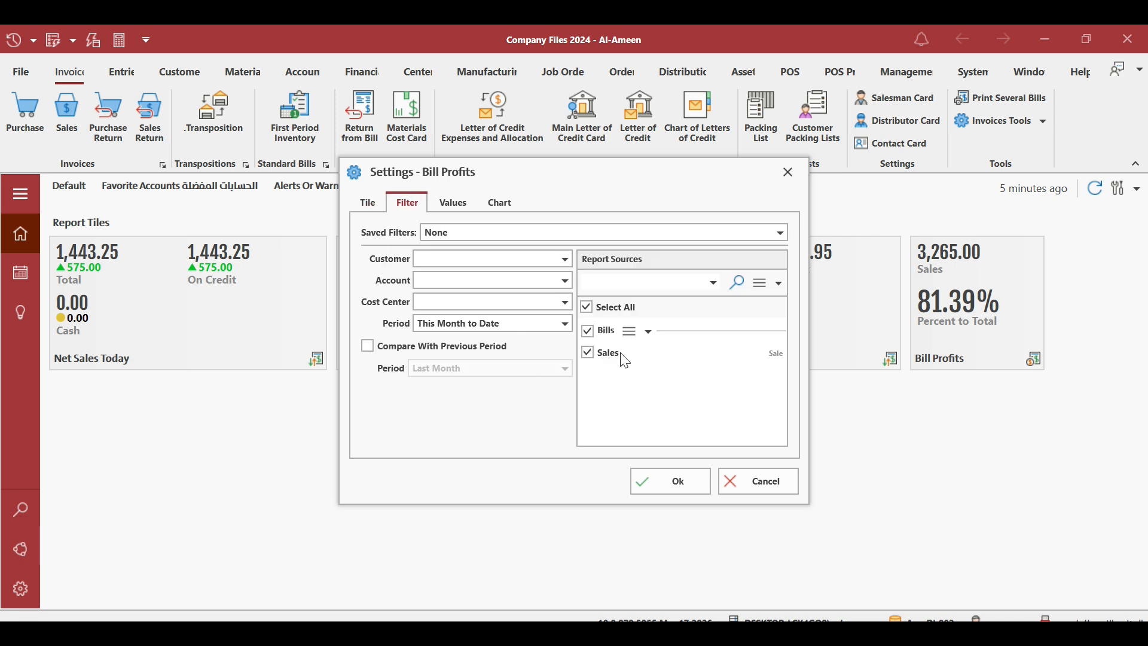
pyautogui.click(514, 333)
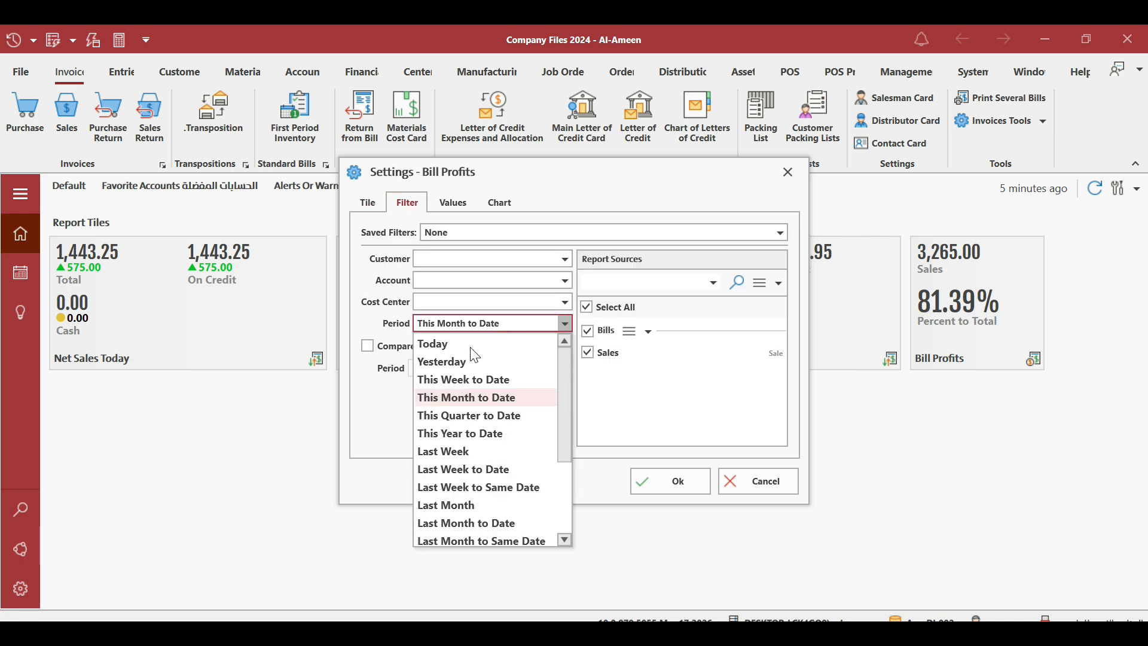
pyautogui.click(453, 345)
pyautogui.click(428, 346)
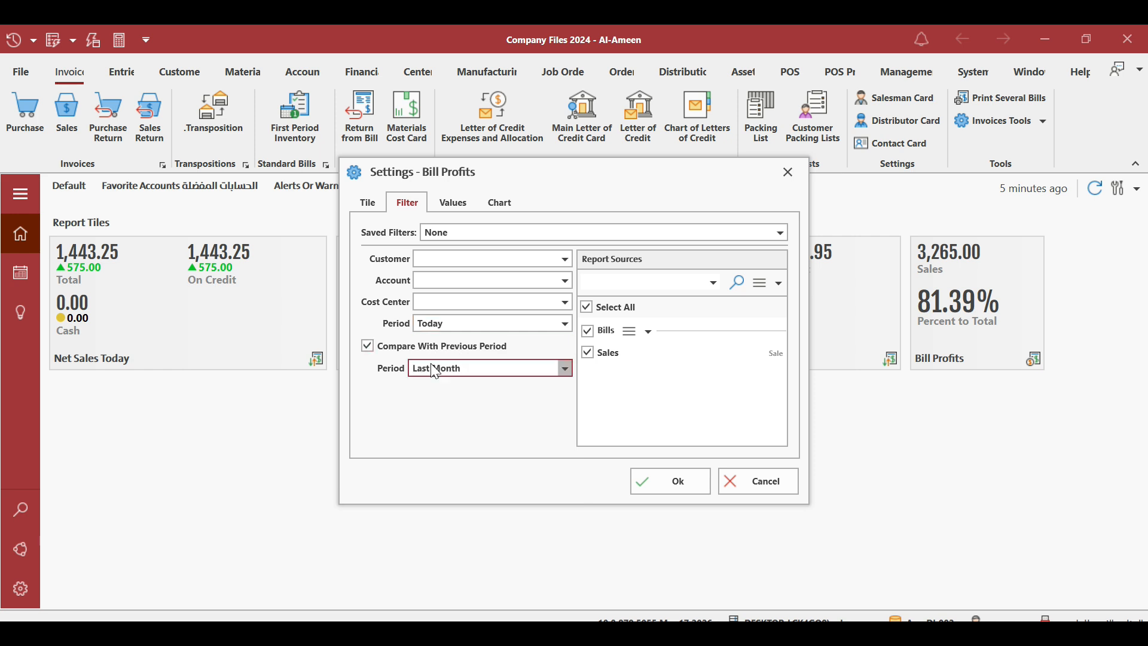
pyautogui.click(435, 369)
pyautogui.click(442, 407)
pyautogui.click(673, 481)
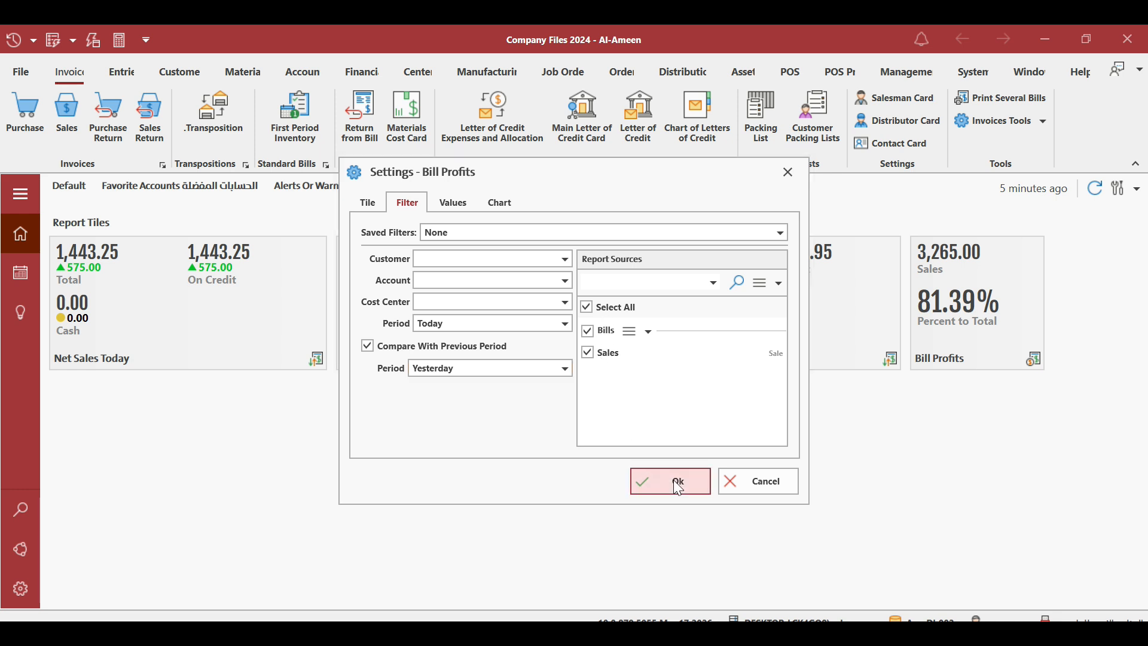
pyautogui.moveTo(885, 599); pyautogui.dragTo(1120, 582)
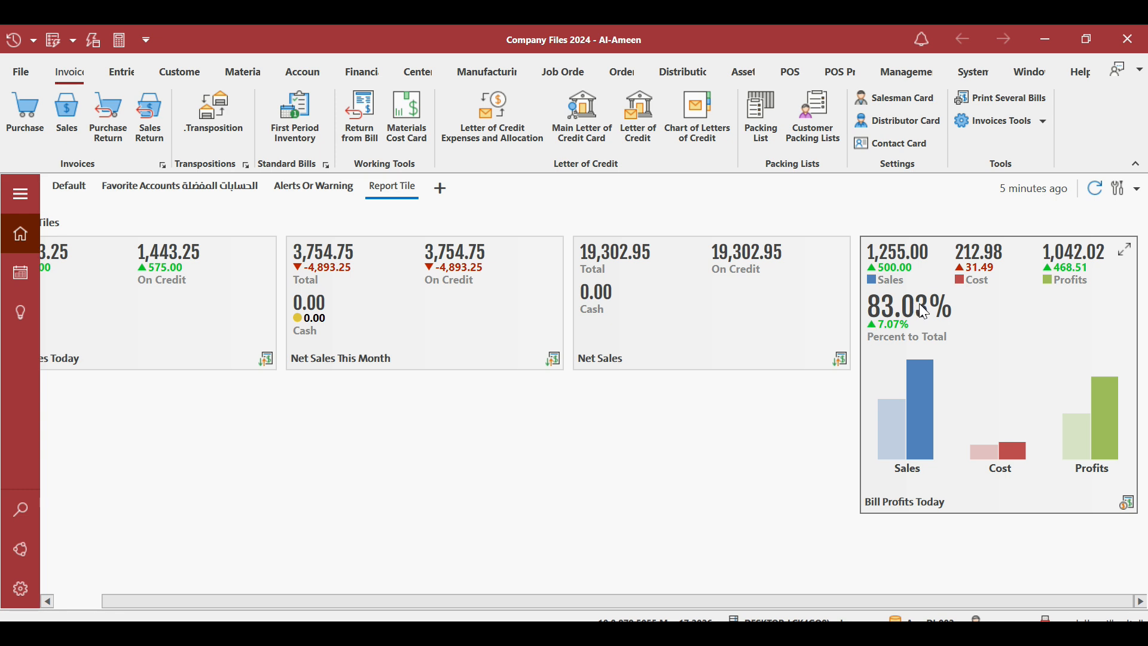
# Reopen the profits tile's settings and rename it to Bill Profits Month.
pyautogui.rightClick(916, 439)
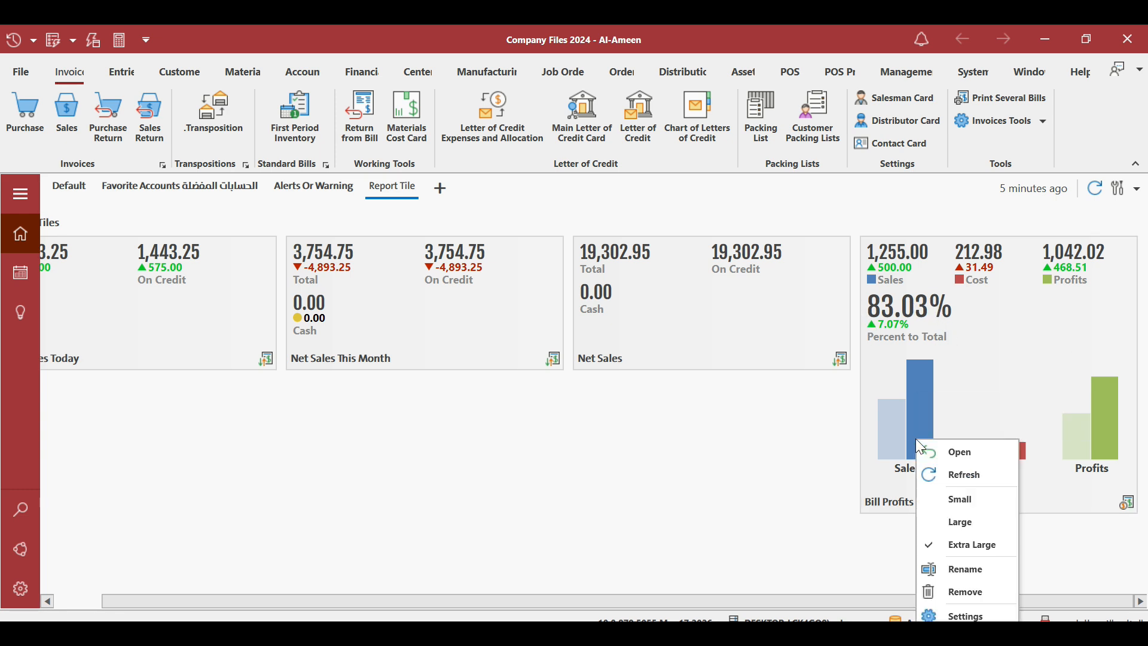
pyautogui.click(962, 616)
pyautogui.click(482, 266)
pyautogui.click(469, 231)
pyautogui.click(471, 232)
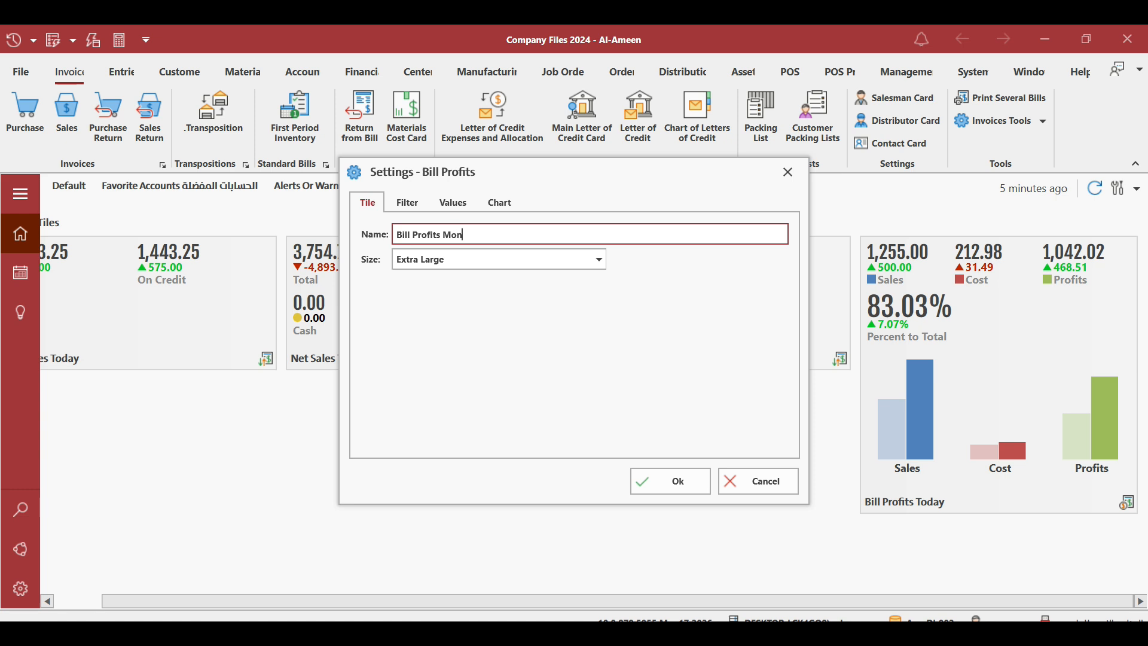
# Set the profits tile's period to This Month to Date, compare it with Last Month to Same Date, and apply the settings.
pyautogui.click(409, 204)
pyautogui.click(557, 326)
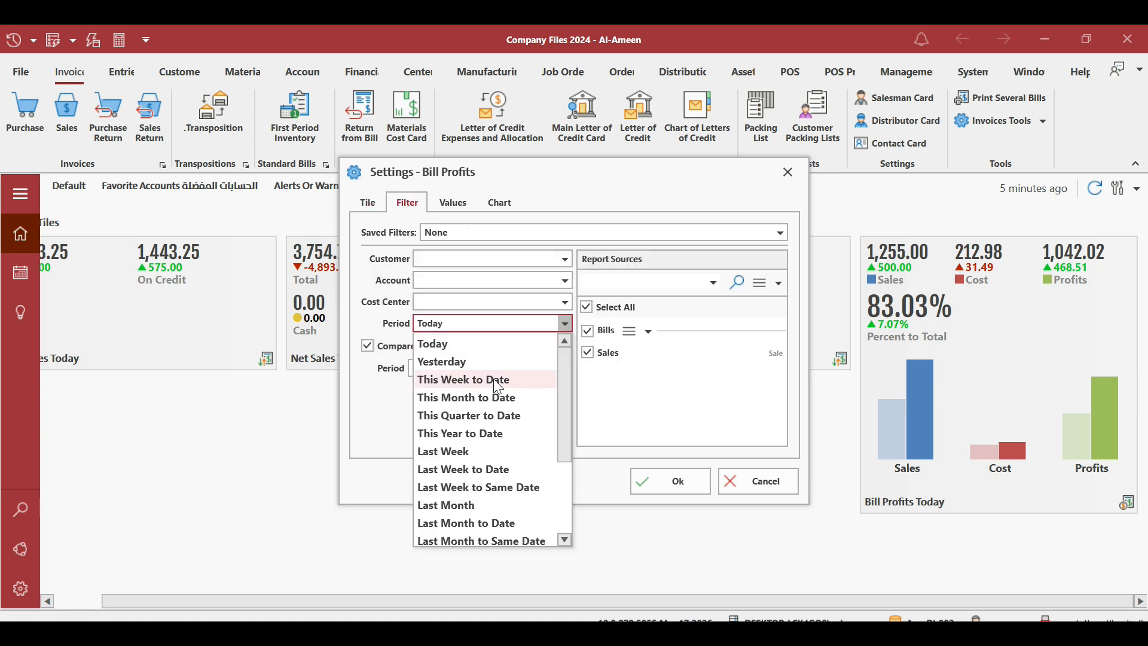
pyautogui.click(498, 399)
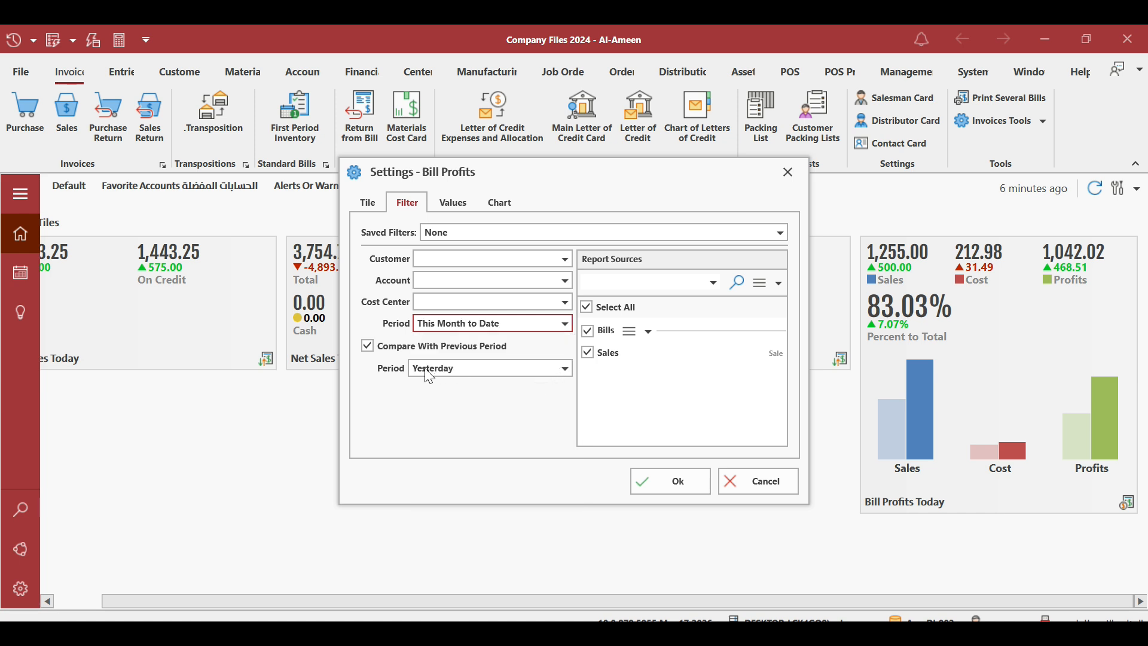
pyautogui.click(476, 369)
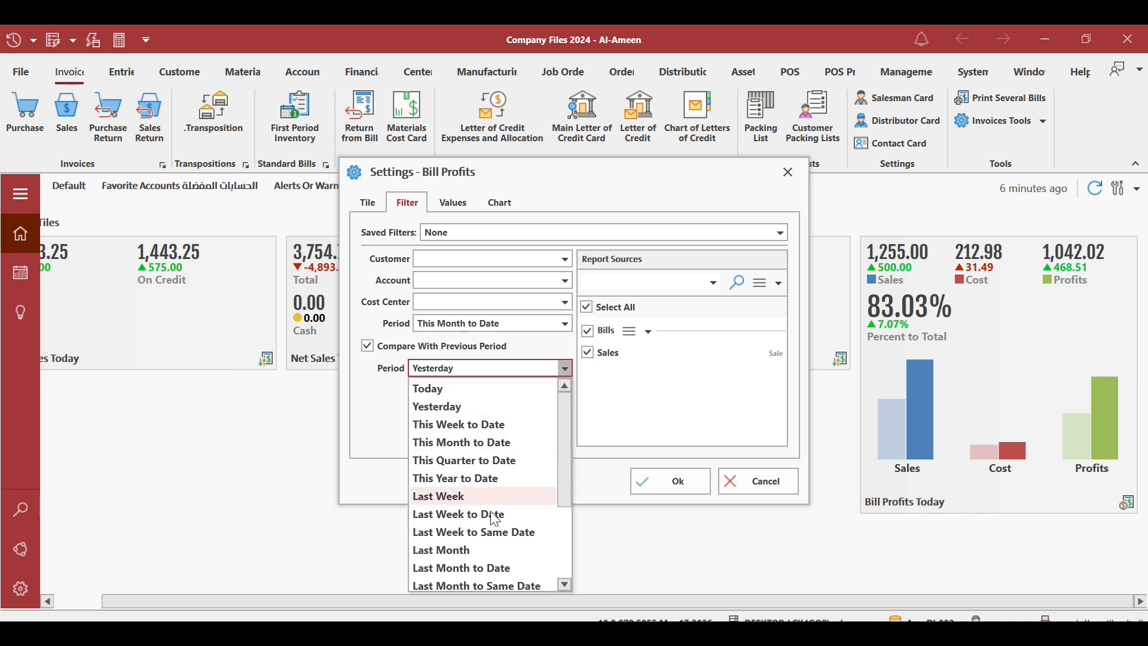
pyautogui.moveTo(567, 457); pyautogui.dragTo(568, 486)
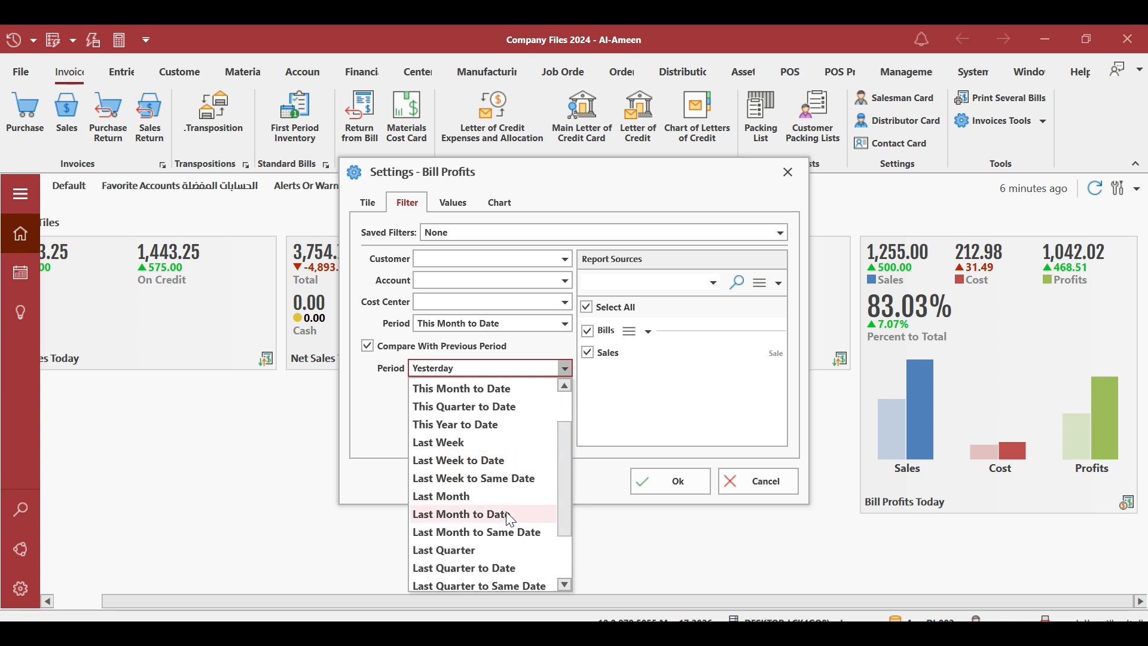
pyautogui.click(513, 532)
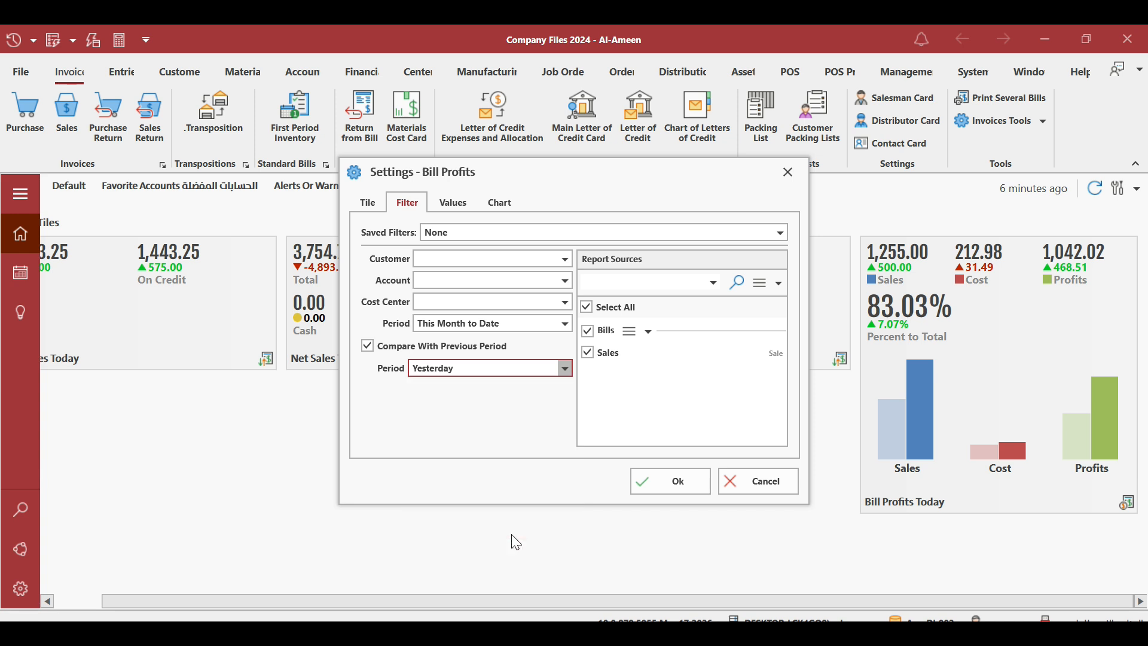
pyautogui.click(655, 489)
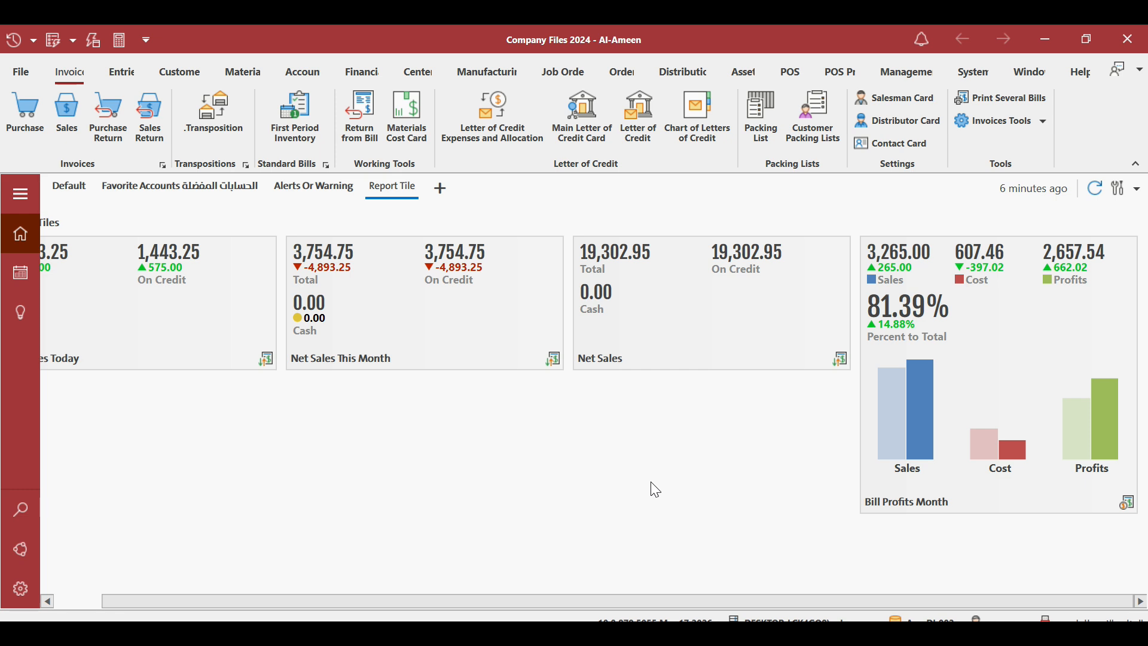
# Set the Net Sales This Month tile's main filter period to Last Month to Same Date and apply it.
pyautogui.rightClick(375, 300)
pyautogui.click(451, 478)
pyautogui.click(409, 217)
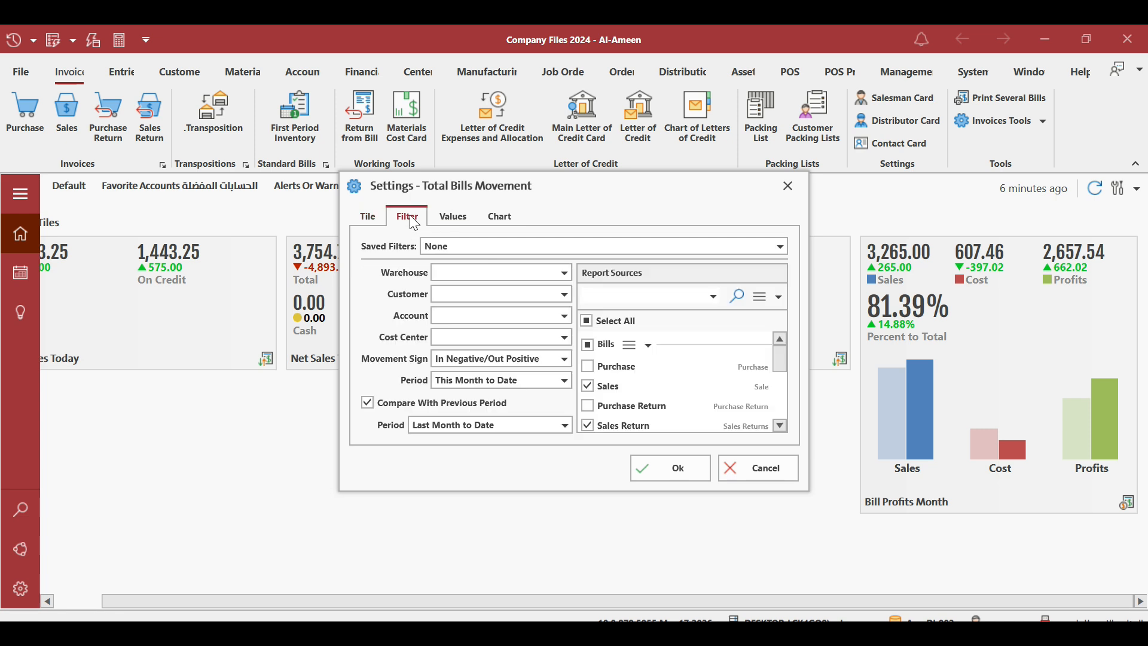
pyautogui.click(513, 386)
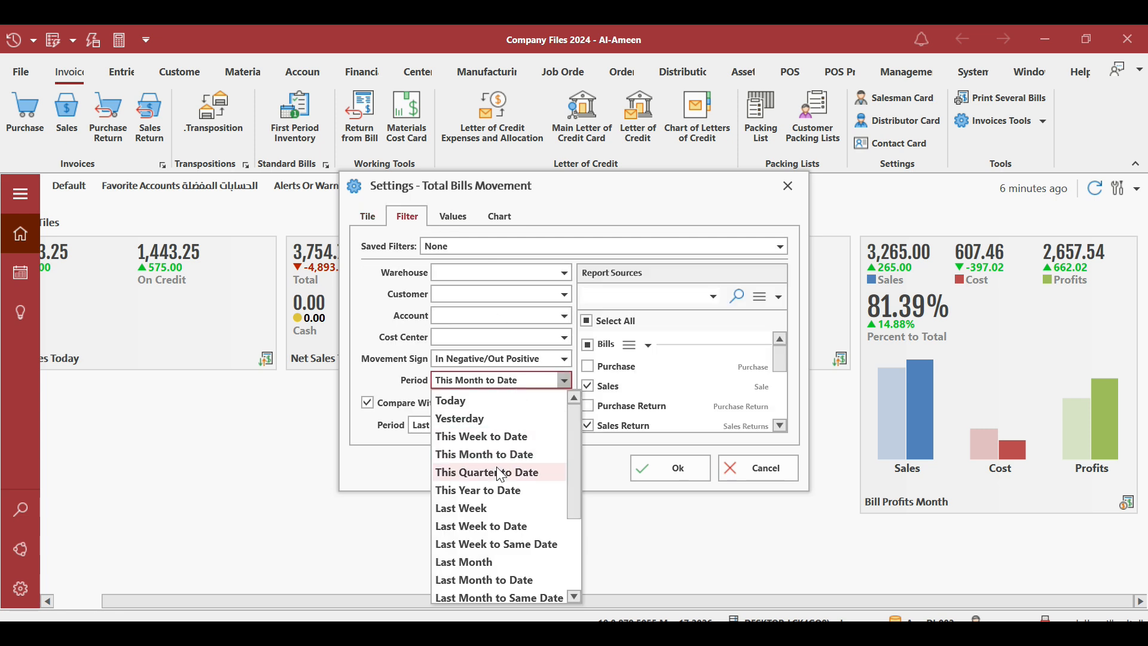
pyautogui.moveTo(577, 459); pyautogui.dragTo(580, 494)
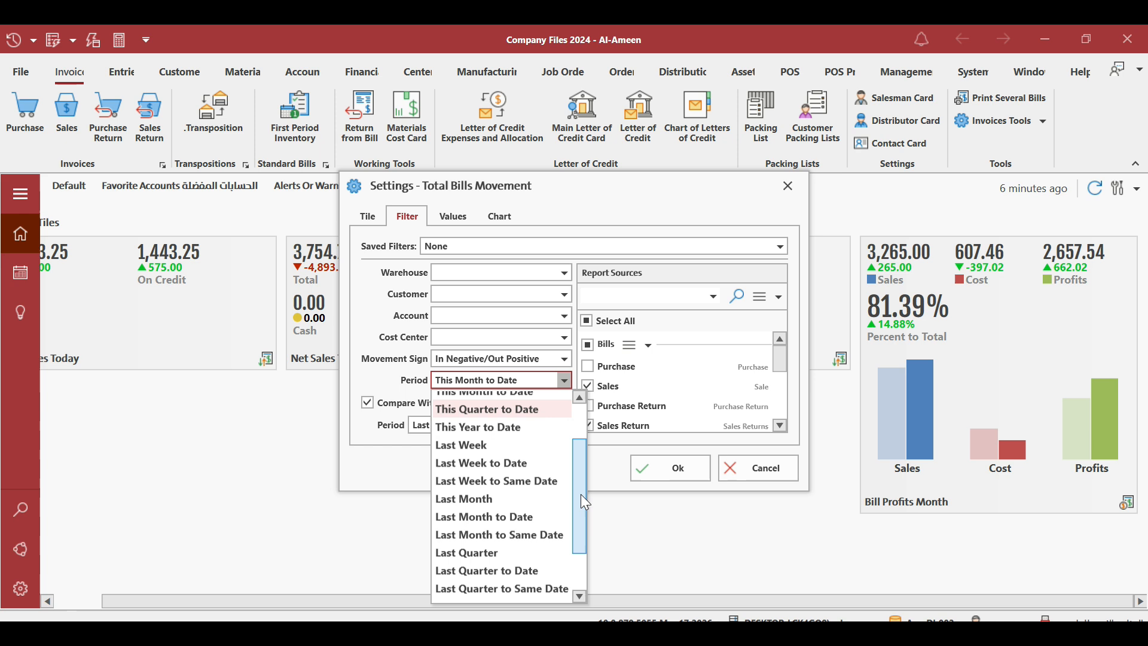
pyautogui.click(535, 534)
pyautogui.click(669, 471)
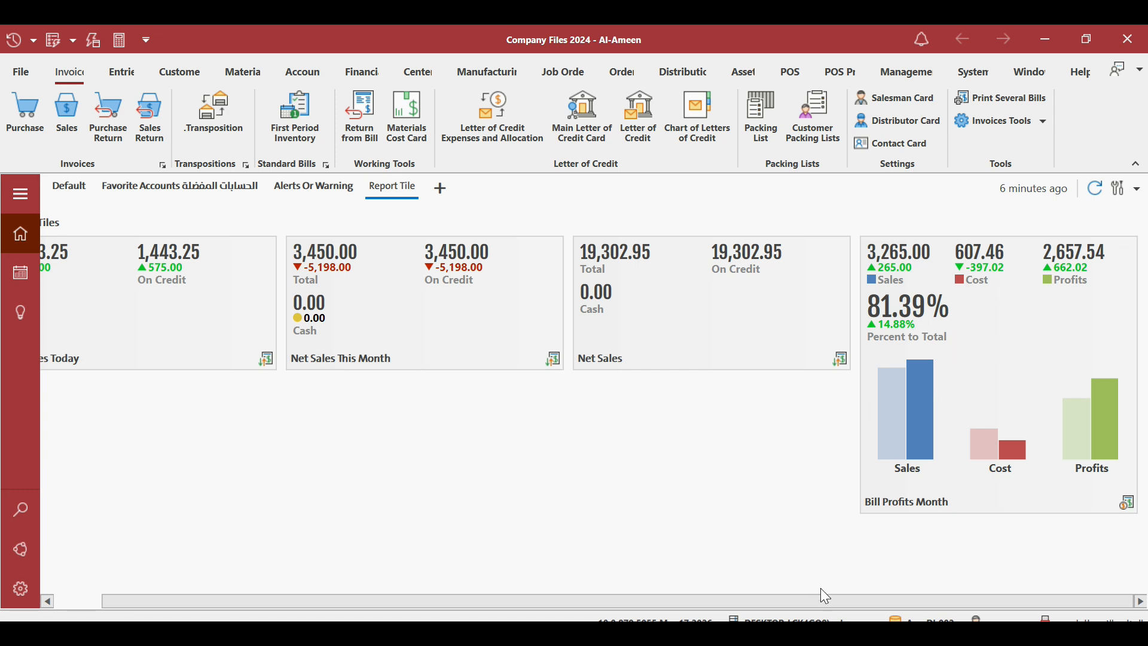
# Switch the dashboard's tile arrangement to Vertical Layout.
pyautogui.hscroll(-2, 918, 589)
pyautogui.hscroll(1, 923, 593)
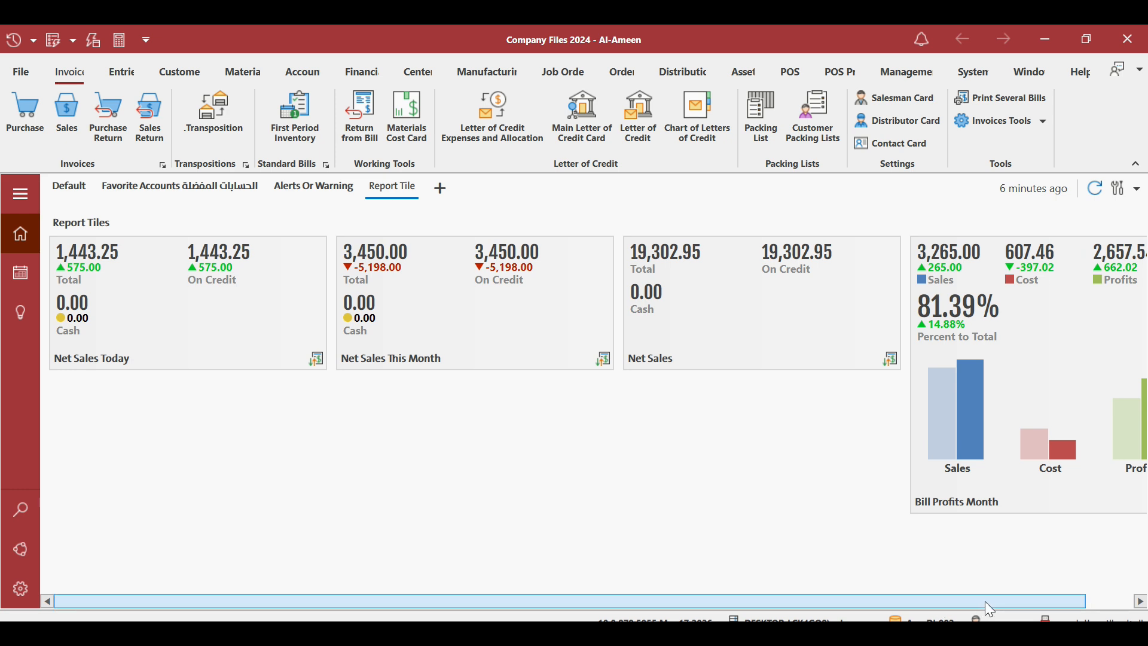
pyautogui.click(1136, 190)
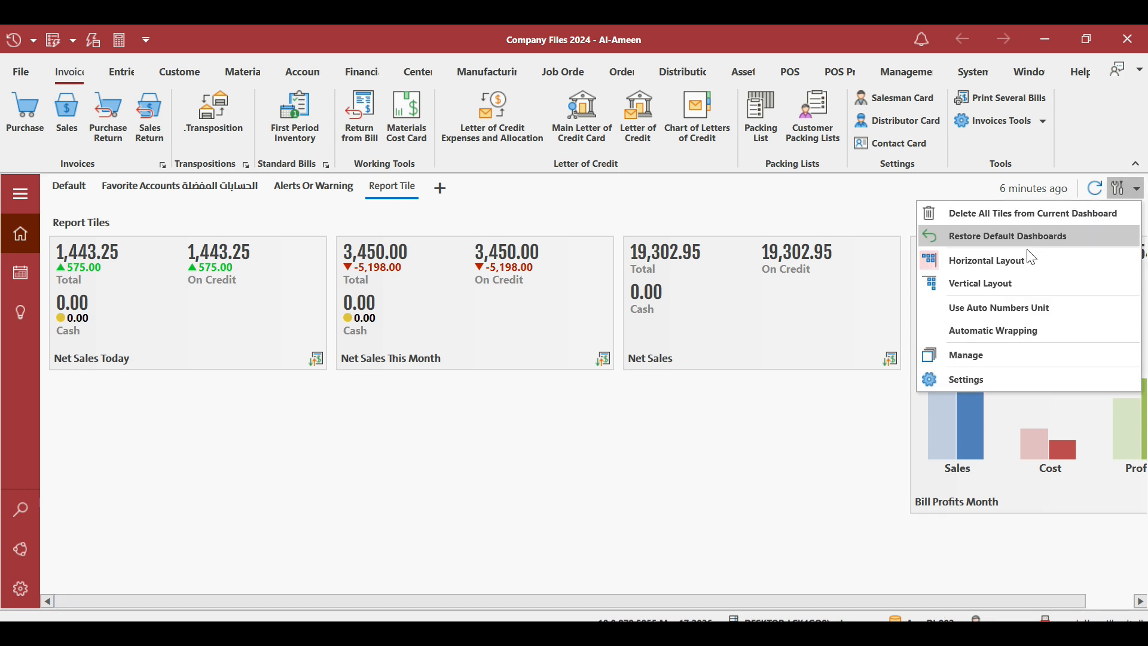
pyautogui.click(1006, 269)
pyautogui.click(1129, 191)
pyautogui.click(814, 159)
pyautogui.click(1136, 190)
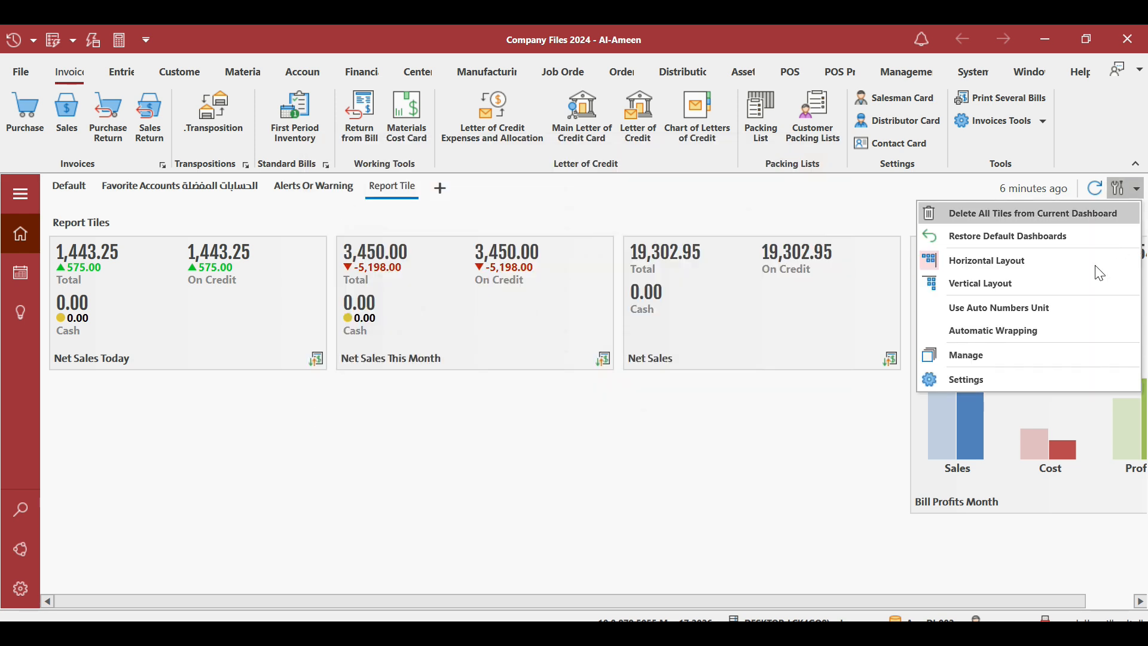
pyautogui.click(998, 284)
# Move the Net Sales This Month tile into a second column and the Net Sales tile into a third column.
pyautogui.moveTo(374, 425); pyautogui.dragTo(513, 310)
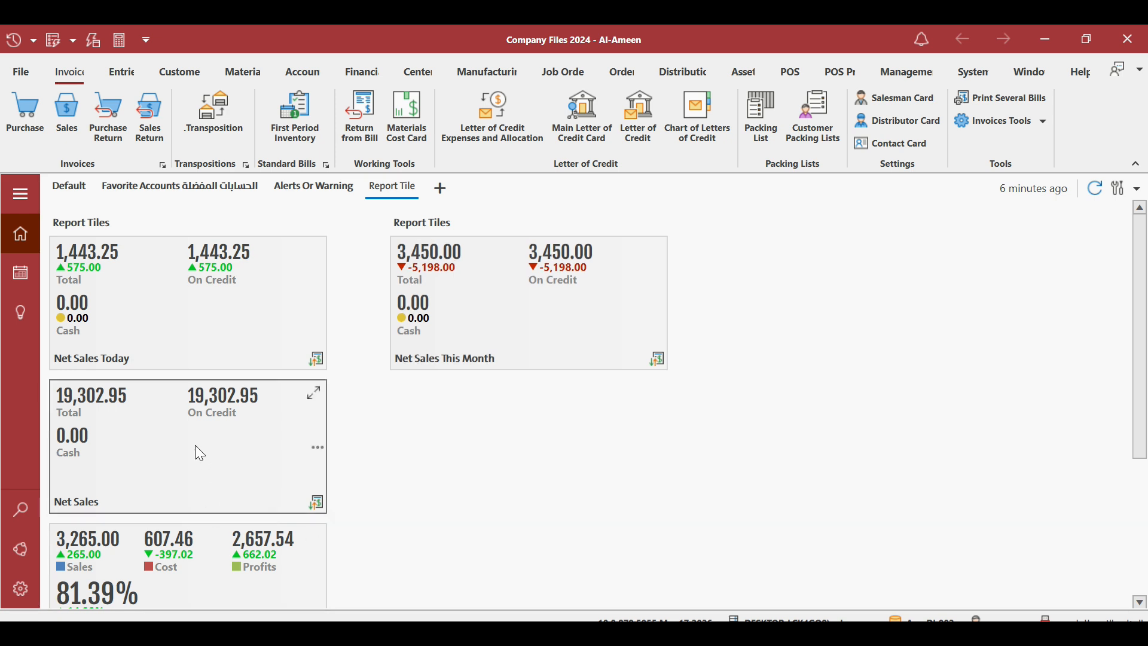
pyautogui.scroll(-2, 272, 502)
pyautogui.scroll(-1, 271, 497)
pyautogui.scroll(3, 272, 496)
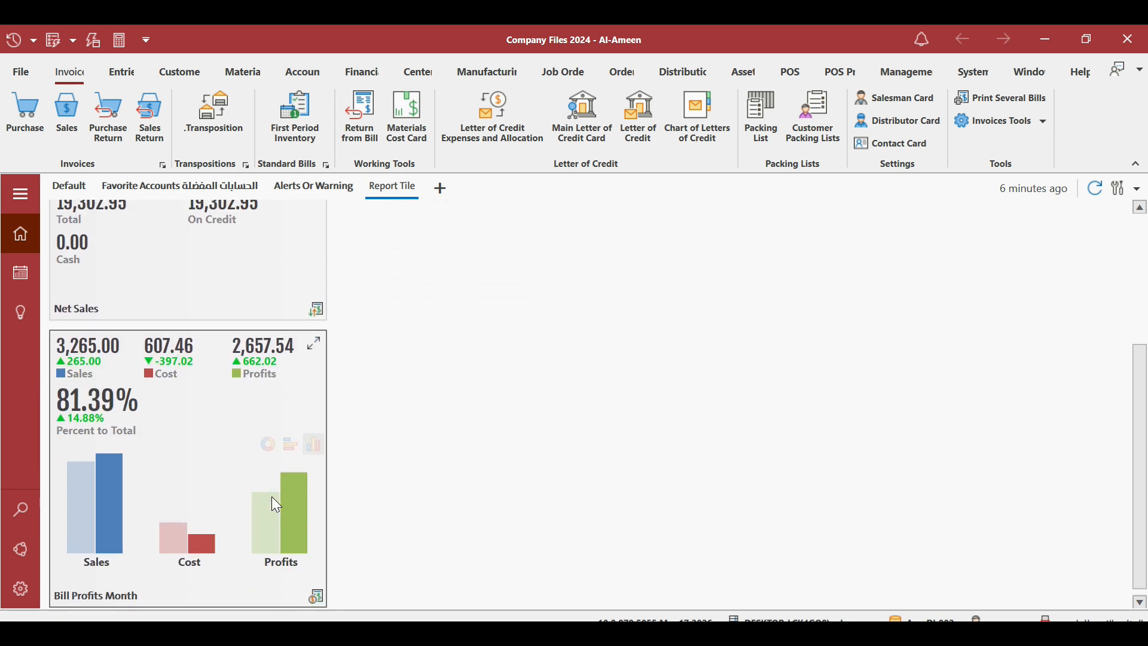
pyautogui.scroll(-2, 271, 496)
pyautogui.scroll(-1, 272, 496)
pyautogui.scroll(3, 353, 526)
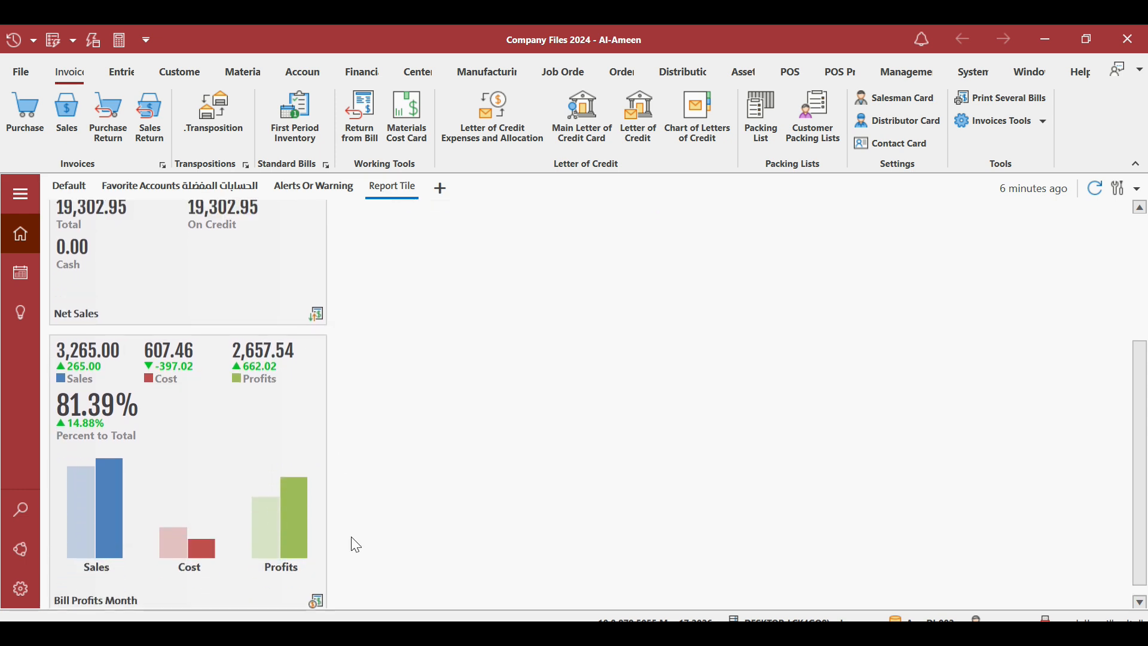
pyautogui.moveTo(289, 438); pyautogui.dragTo(818, 307)
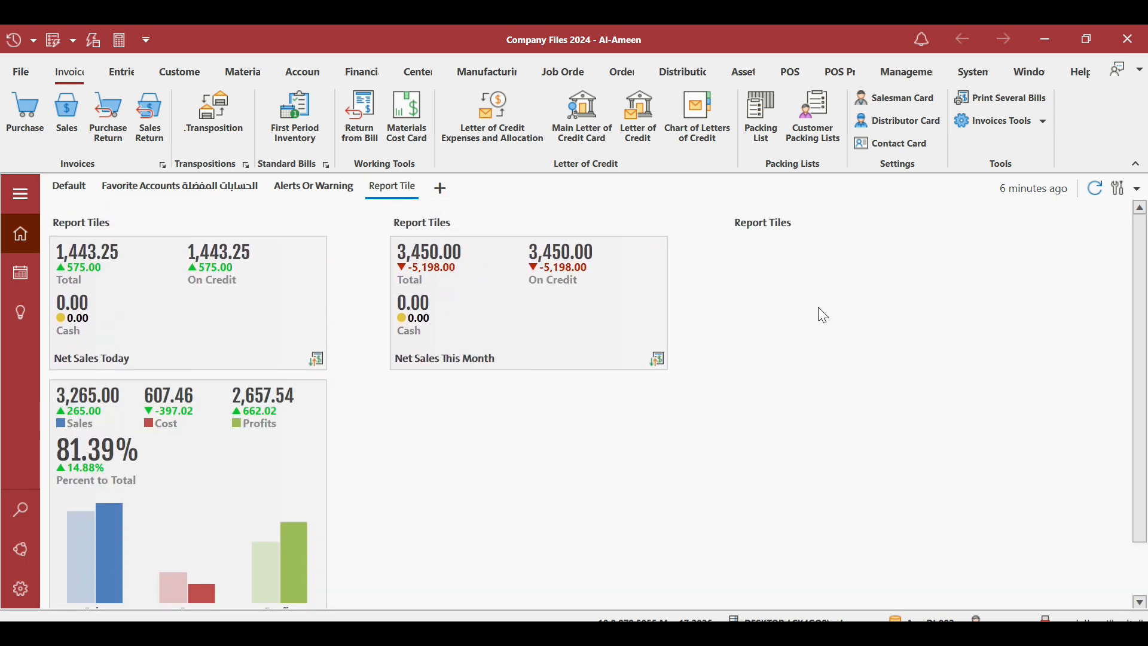
pyautogui.scroll(-1, 324, 415)
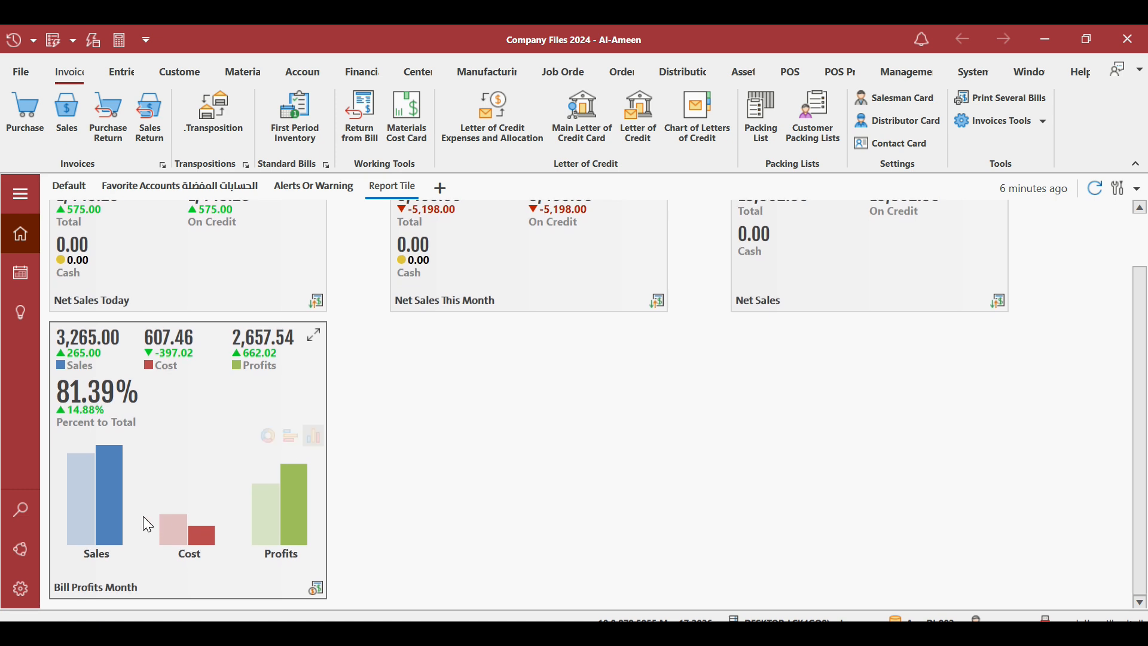
# Add a Customers Balances report tile and place it below the Net Sales This Month tile.
pyautogui.scroll(1, 510, 377)
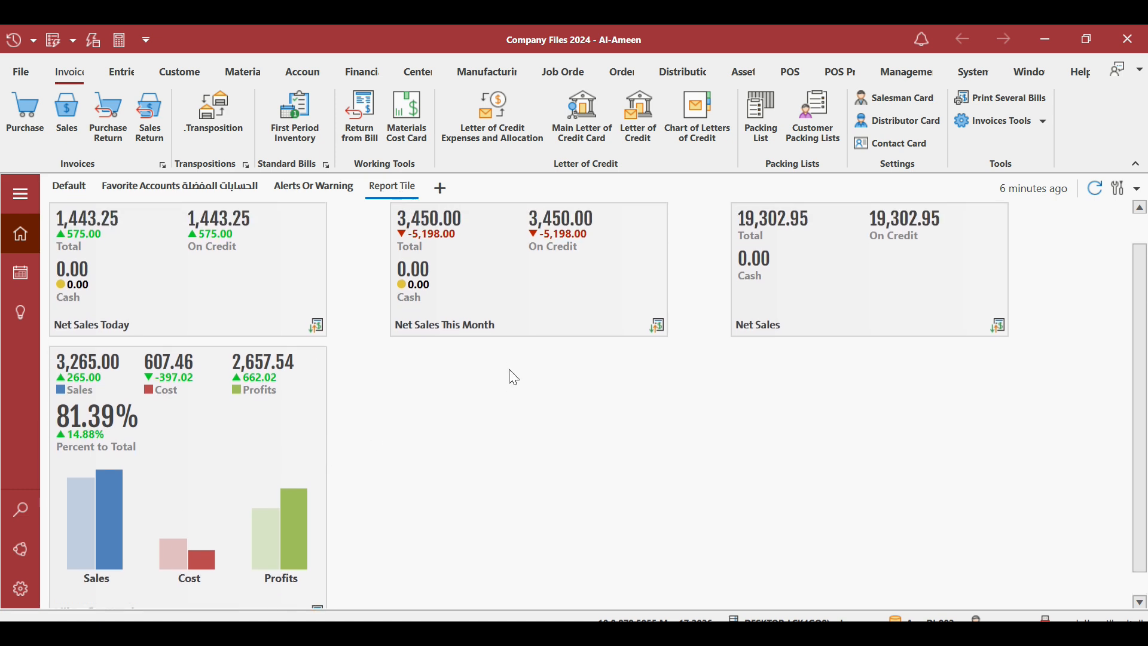
pyautogui.scroll(1, 513, 376)
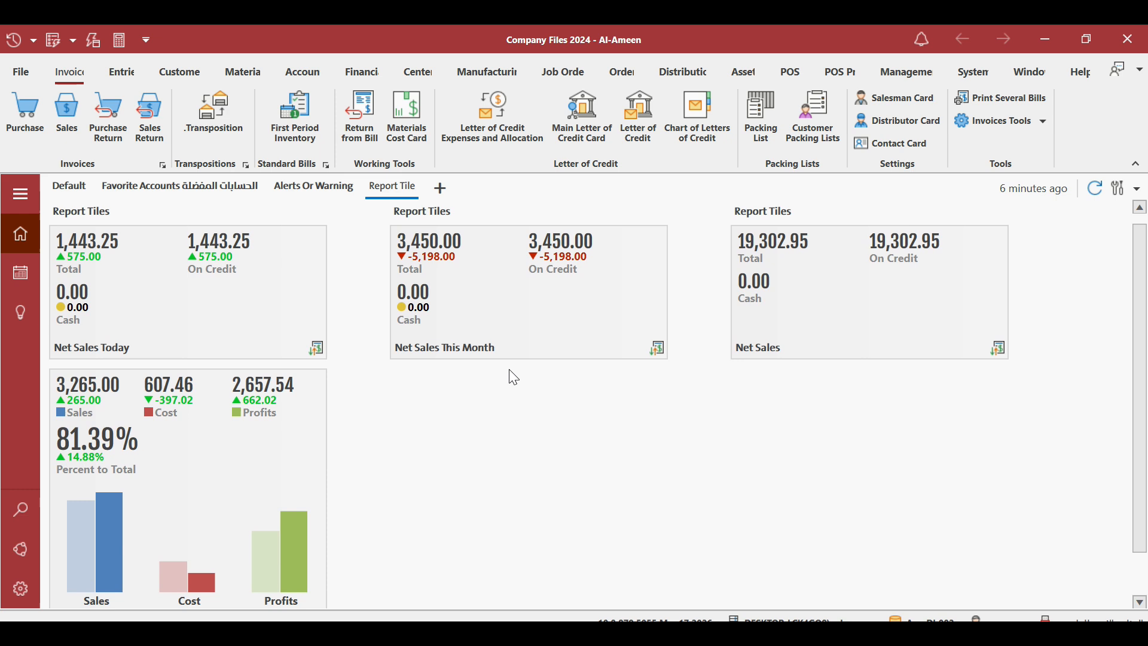
pyautogui.rightClick(468, 450)
pyautogui.click(496, 462)
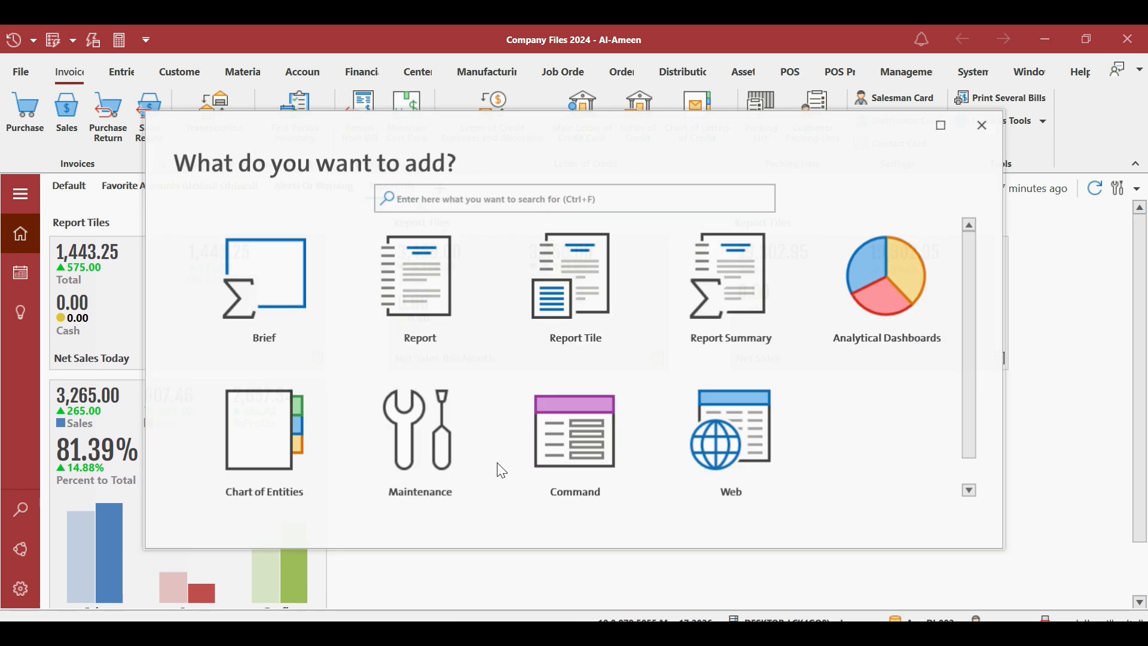
pyautogui.click(608, 267)
pyautogui.write('custom')
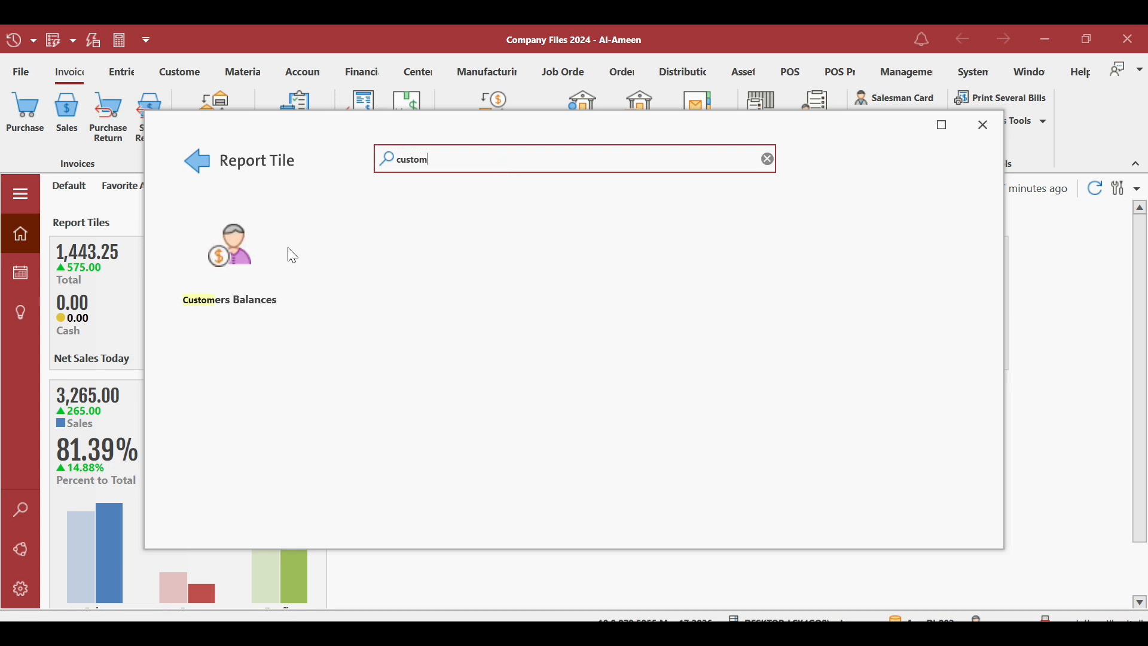
pyautogui.click(227, 257)
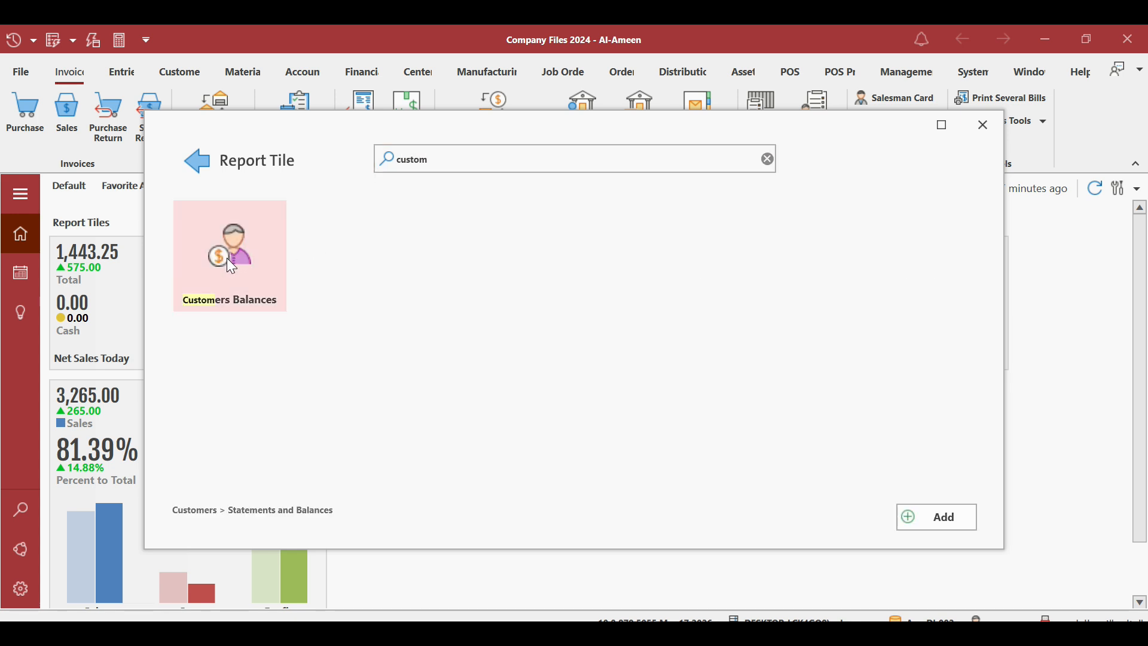
pyautogui.click(947, 517)
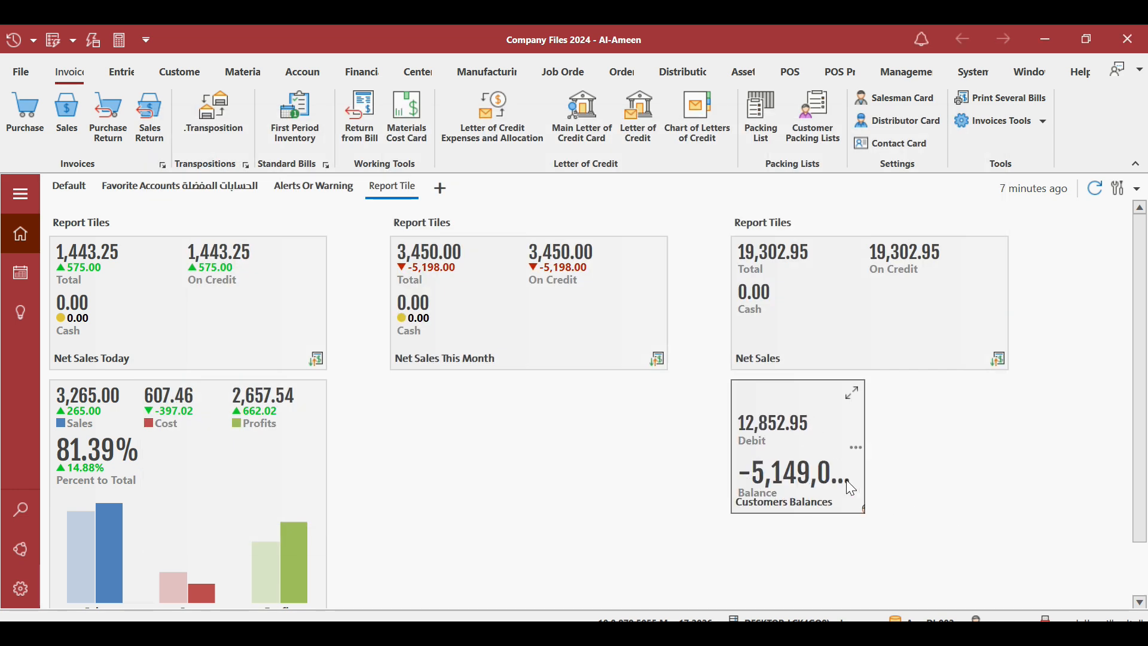
pyautogui.moveTo(821, 481); pyautogui.dragTo(497, 458)
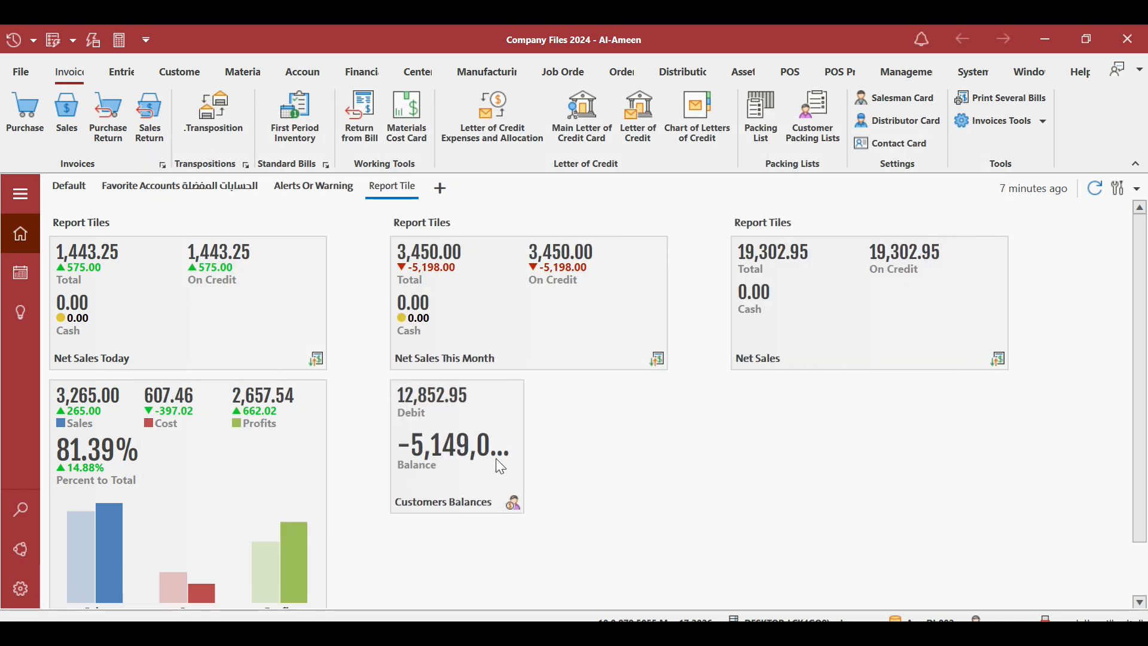
# Set the Customers Balances tile's size to Extra Large in its settings.
pyautogui.rightClick(497, 459)
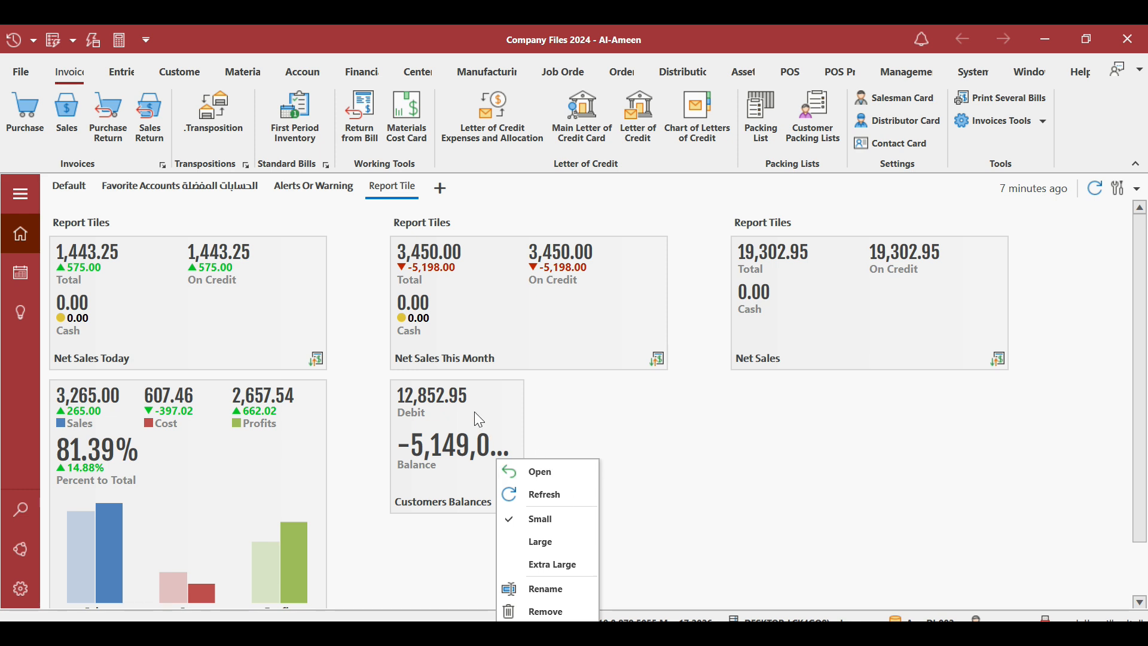
pyautogui.click(459, 404)
pyautogui.rightClick(455, 398)
pyautogui.click(493, 573)
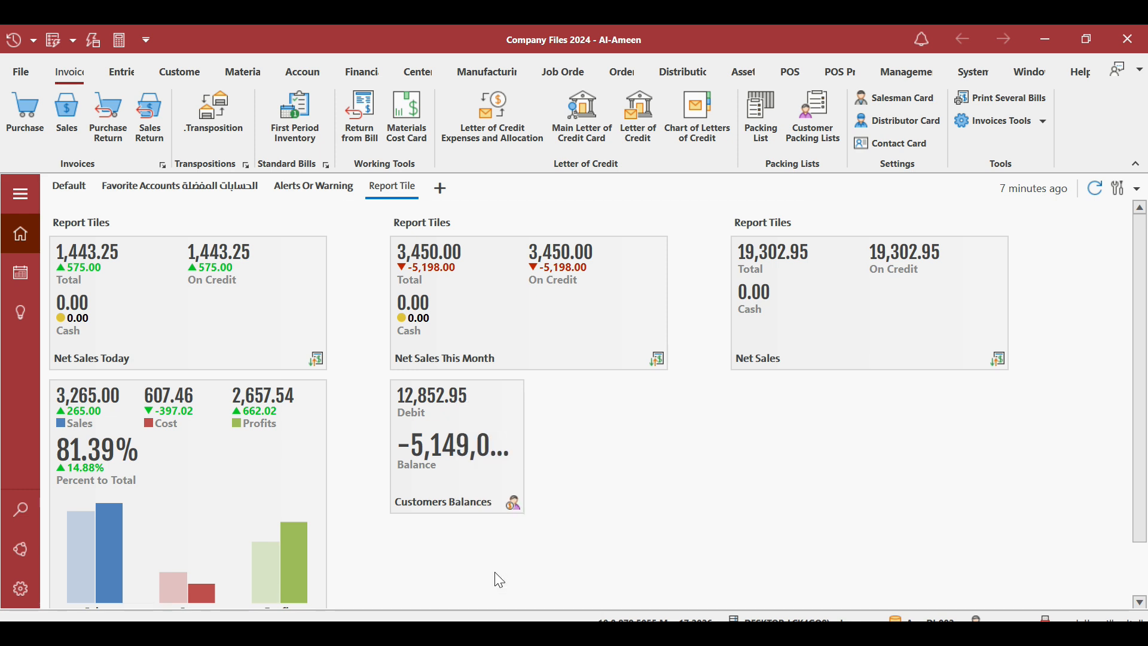
pyautogui.click(416, 302)
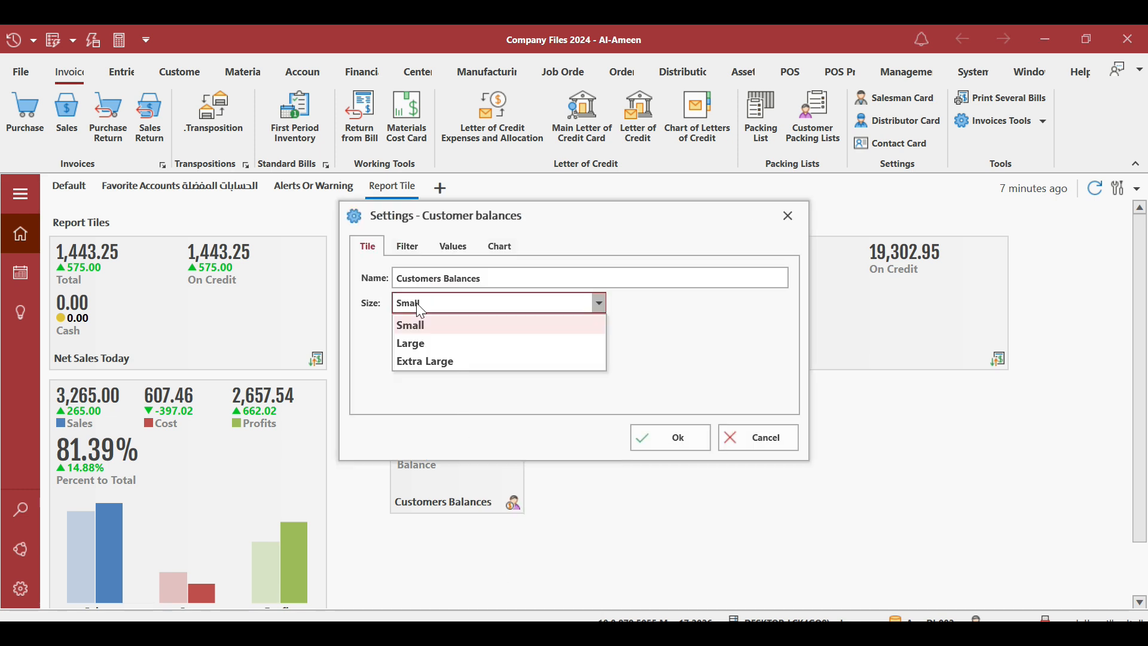
pyautogui.click(418, 359)
# Filter the Customers Balances tile by account 121 Clients.
pyautogui.click(412, 248)
pyautogui.click(480, 303)
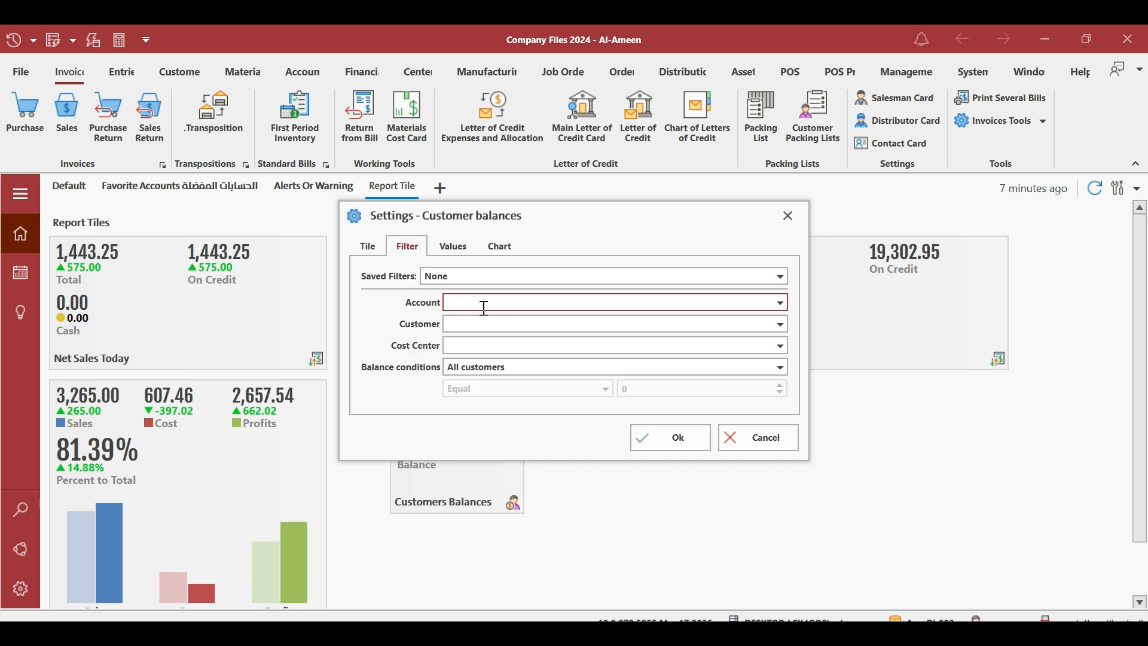
pyautogui.write('121')
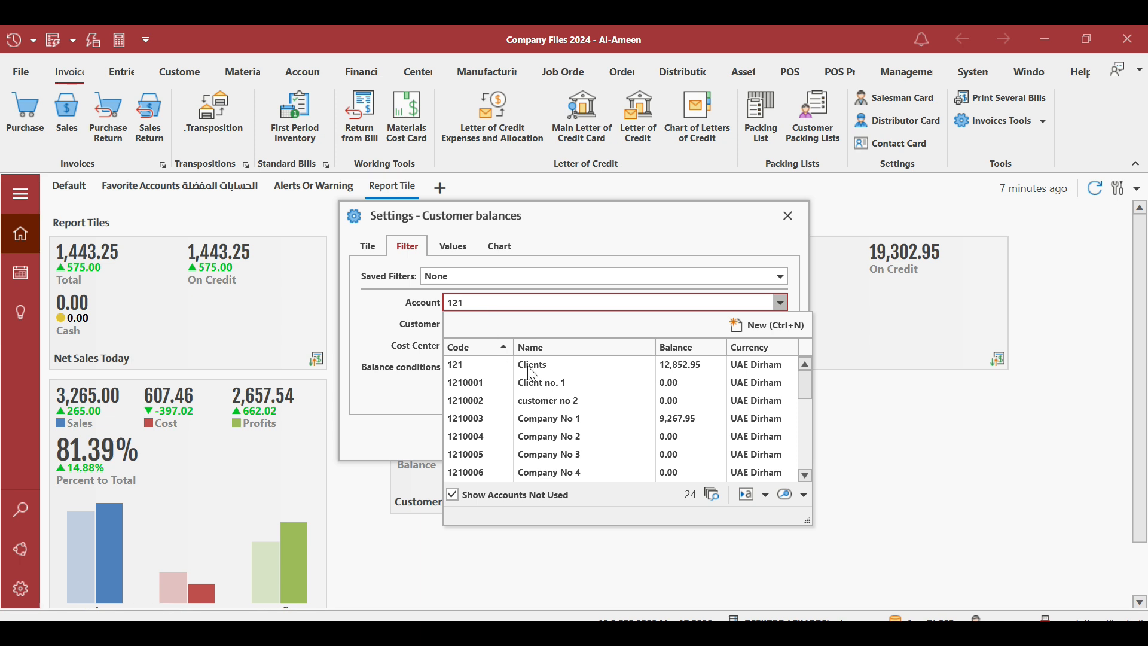
pyautogui.click(547, 373)
pyautogui.click(547, 373)
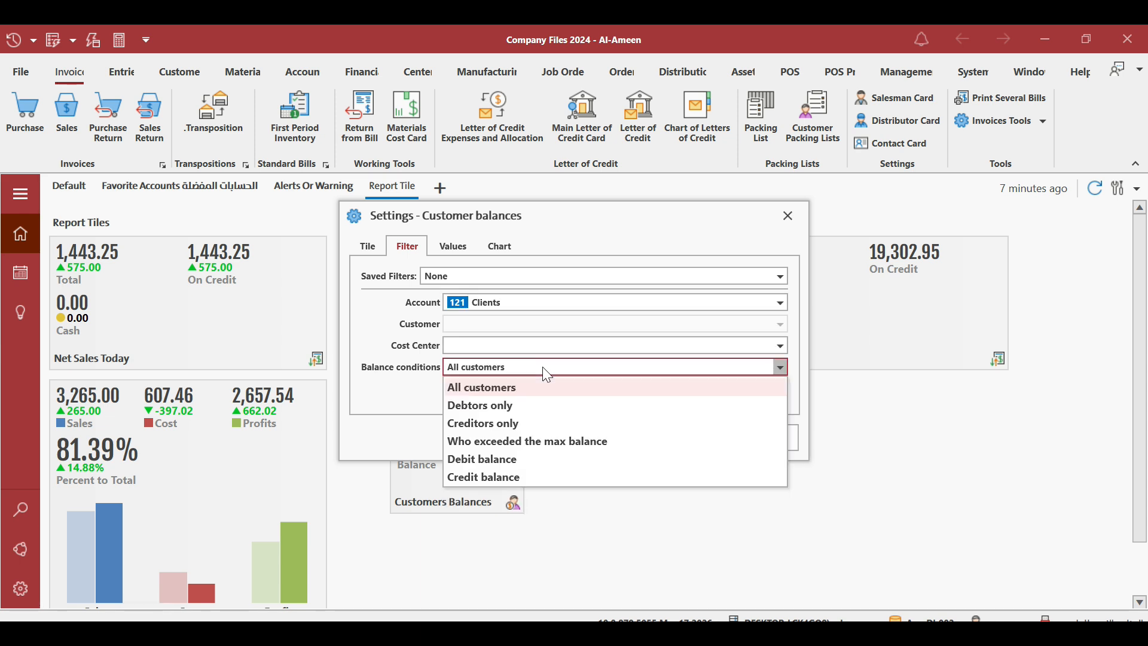
# Keep the balance condition at All customers, check the value and chart options, and apply the tile settings.
pyautogui.click(358, 339)
pyautogui.click(474, 369)
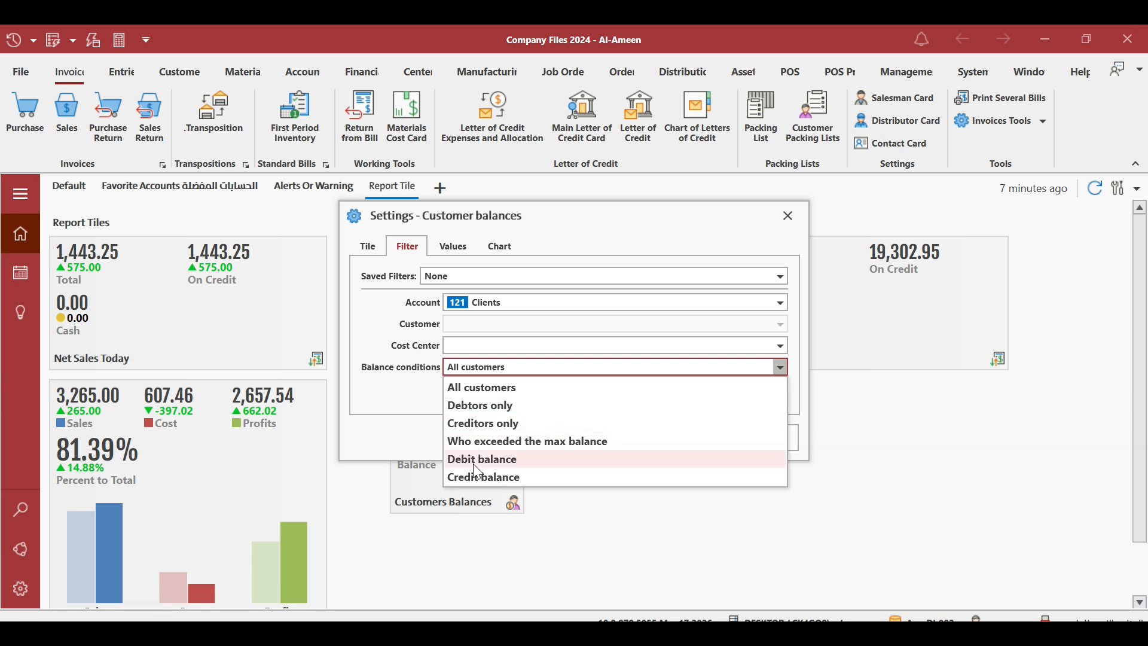
pyautogui.click(471, 389)
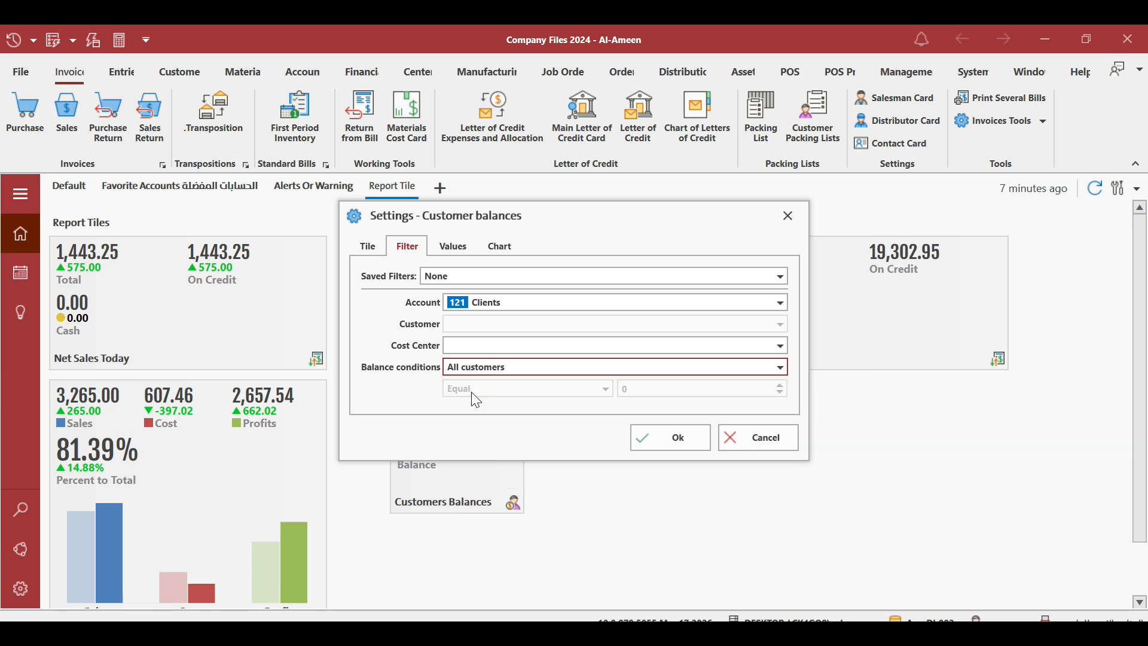
pyautogui.click(466, 248)
pyautogui.click(511, 248)
pyautogui.click(670, 437)
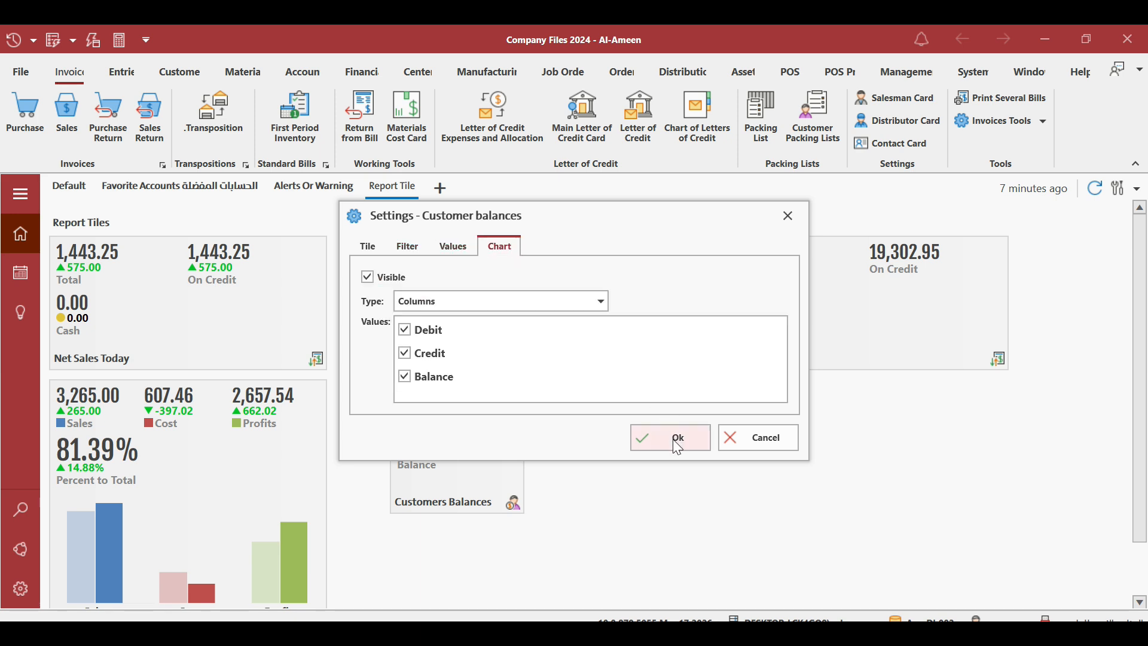
# Expand the Customers Balances tile and examine its debit balances by customer.
pyautogui.scroll(-1, 649, 479)
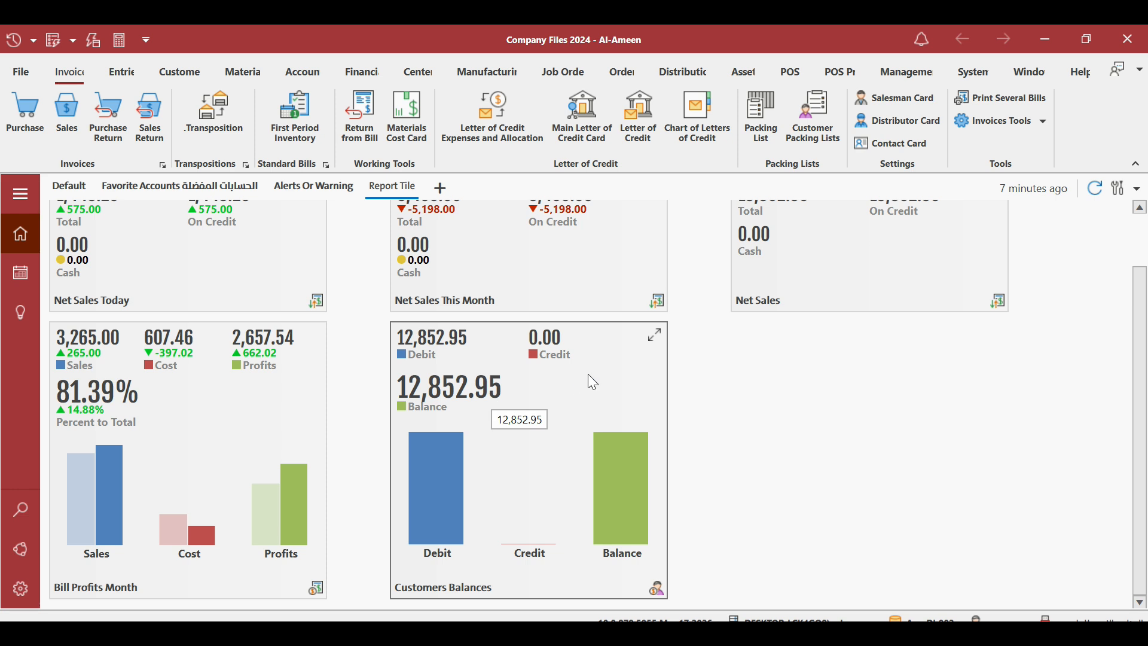
pyautogui.click(656, 336)
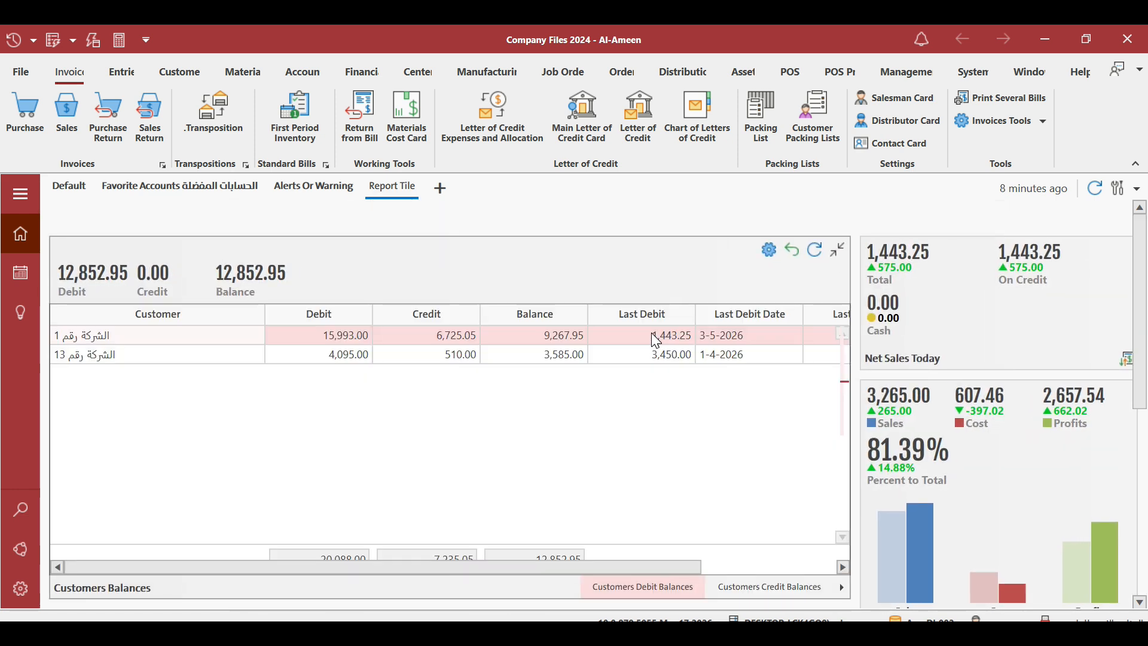
pyautogui.click(842, 410)
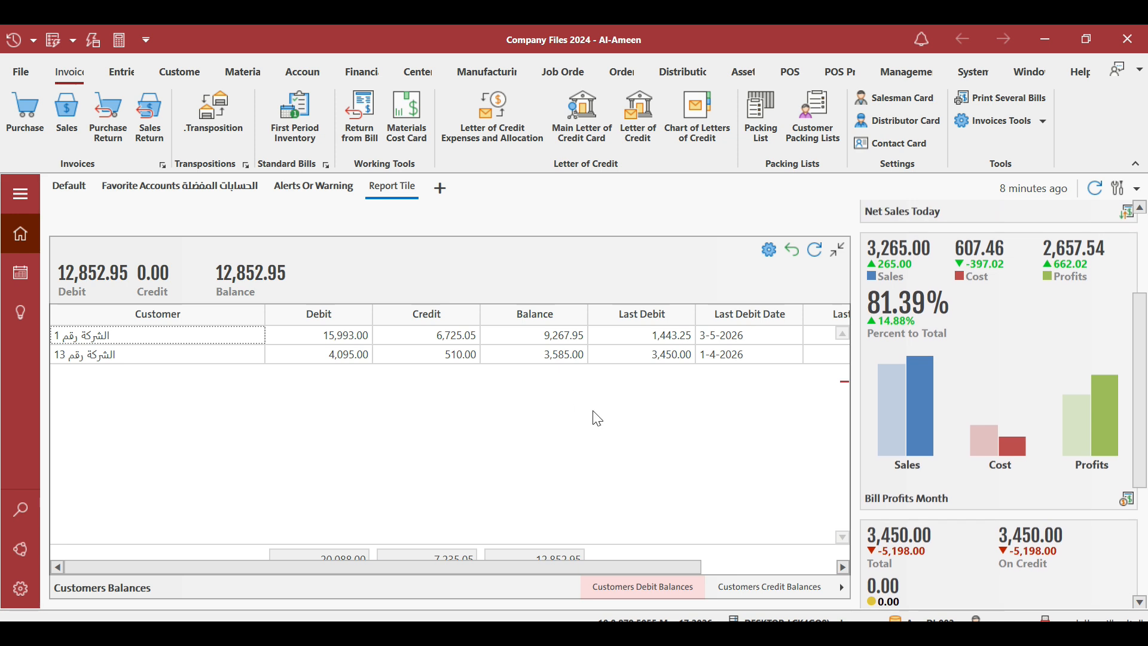
pyautogui.moveTo(565, 565); pyautogui.dragTo(575, 544)
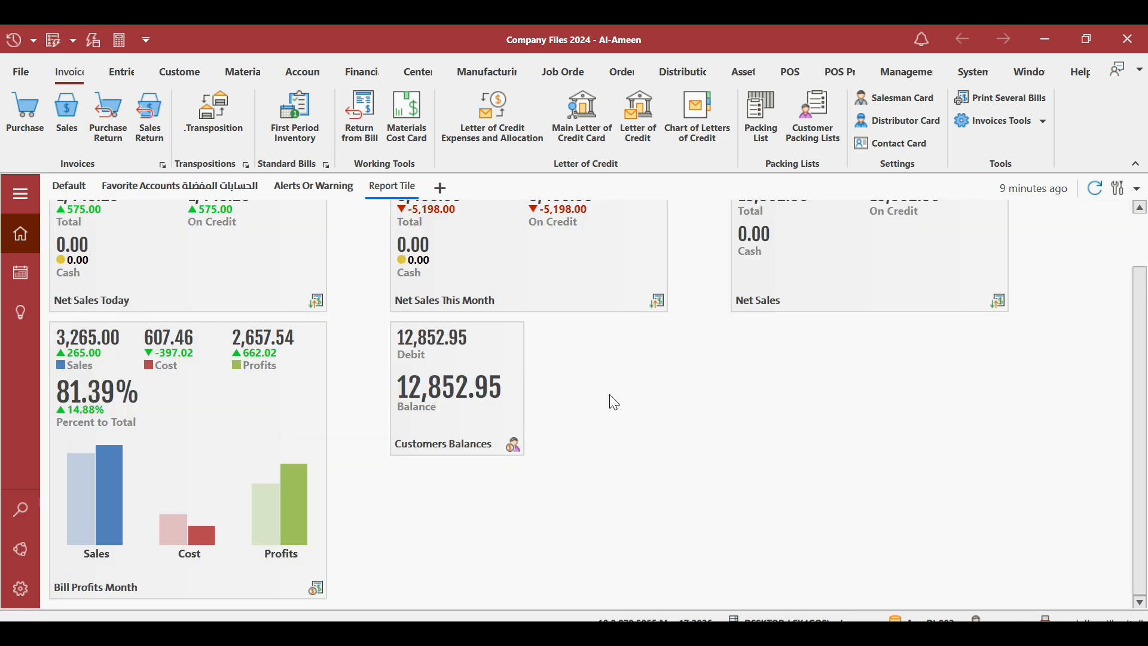
# Add a Material Profits report tile and place it beside the Customers Balances tile.
pyautogui.rightClick(609, 393)
pyautogui.click(637, 407)
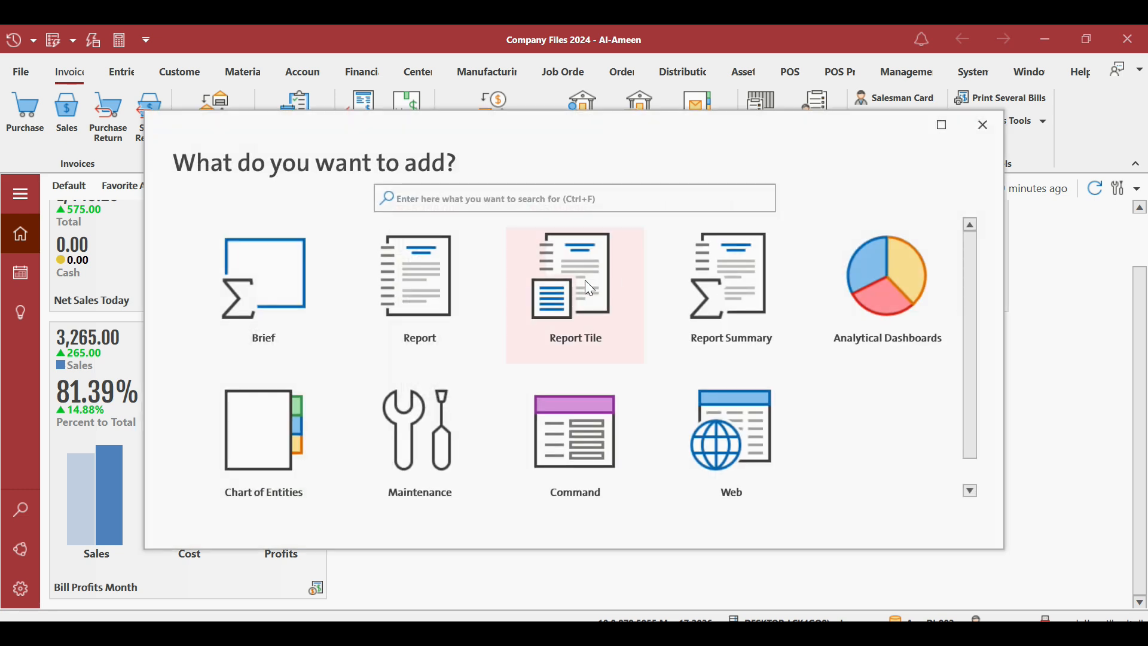
pyautogui.click(585, 280)
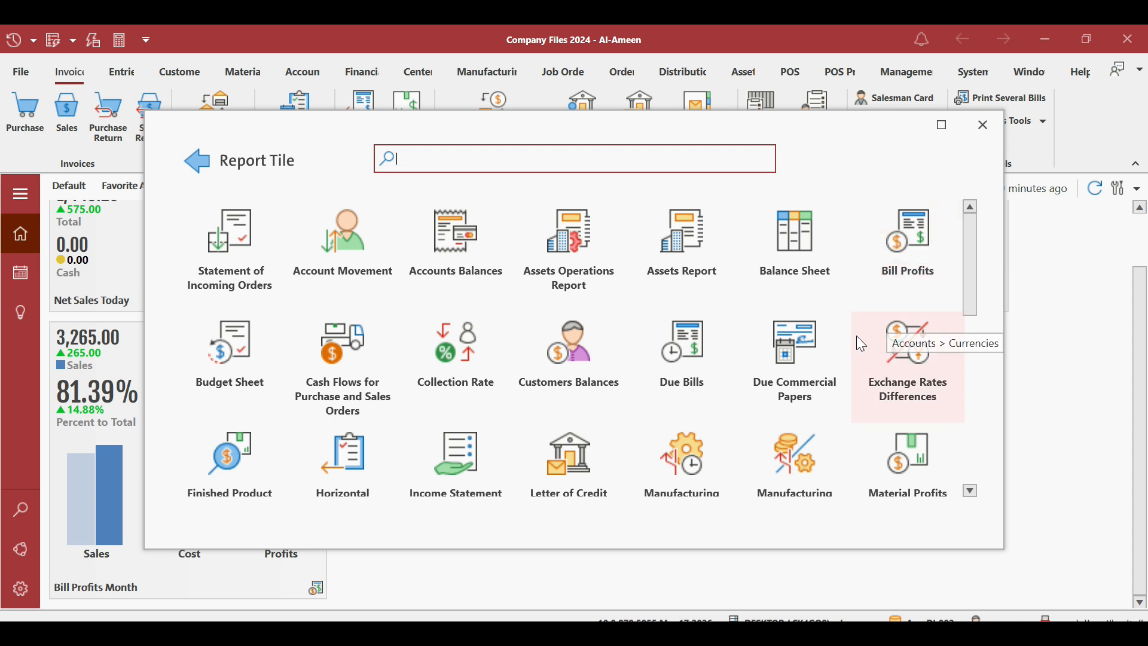
pyautogui.write('mater')
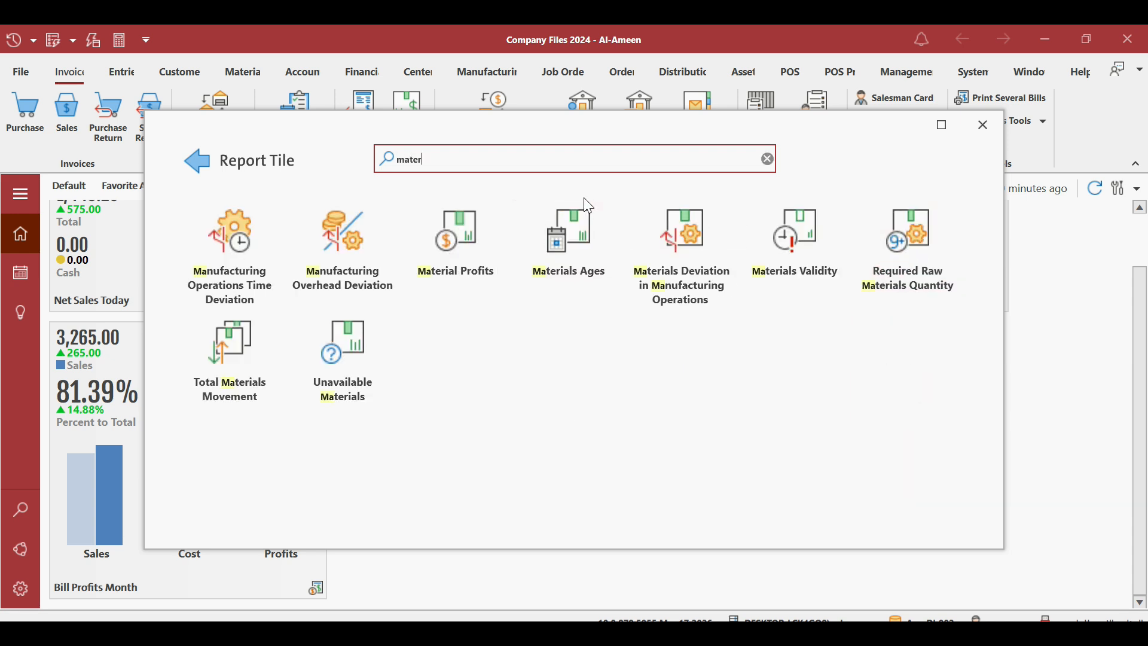
pyautogui.click(231, 240)
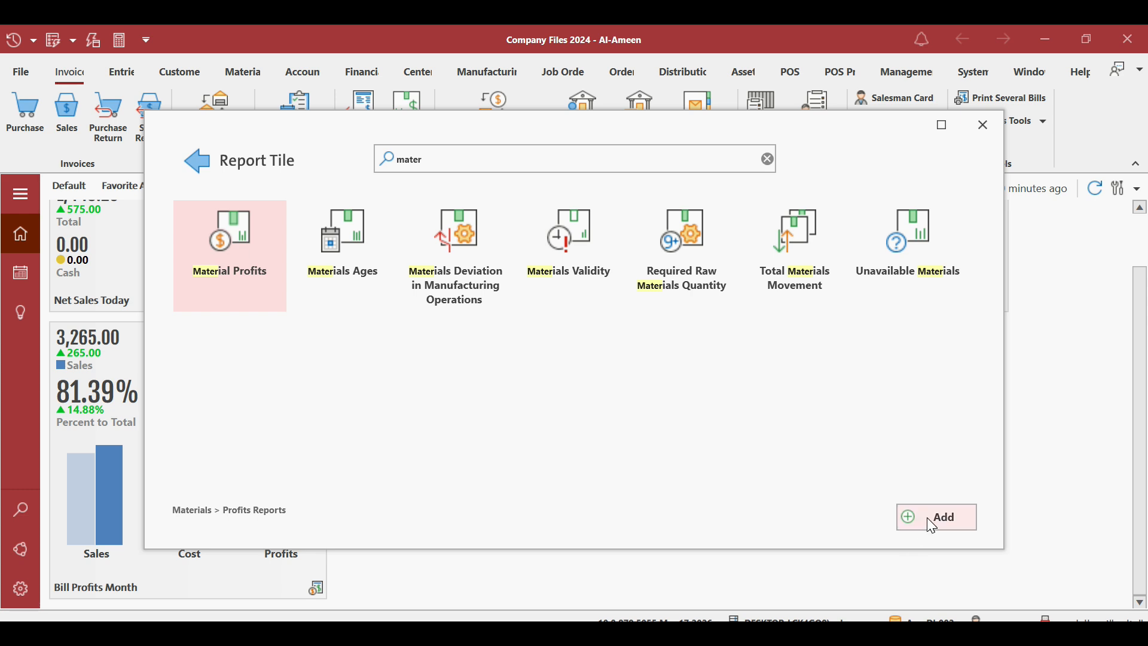
pyautogui.click(944, 518)
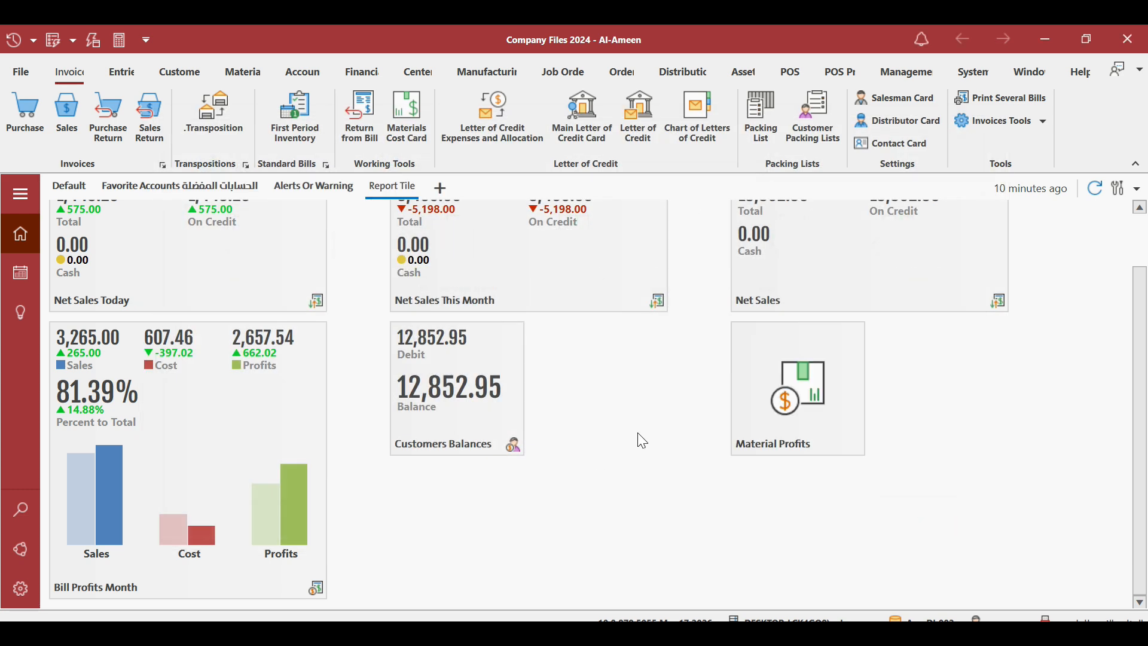
pyautogui.moveTo(819, 406); pyautogui.dragTo(634, 408)
# Set the Material Profits tile's size to Extra Large in its settings.
pyautogui.rightClick(633, 406)
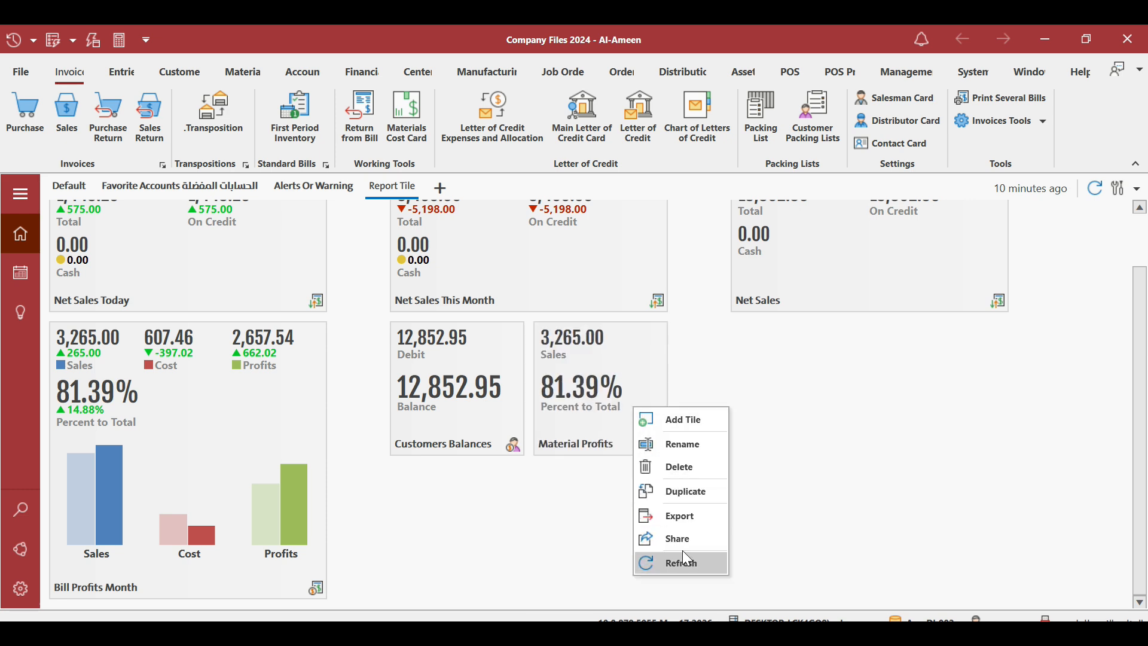
pyautogui.click(566, 530)
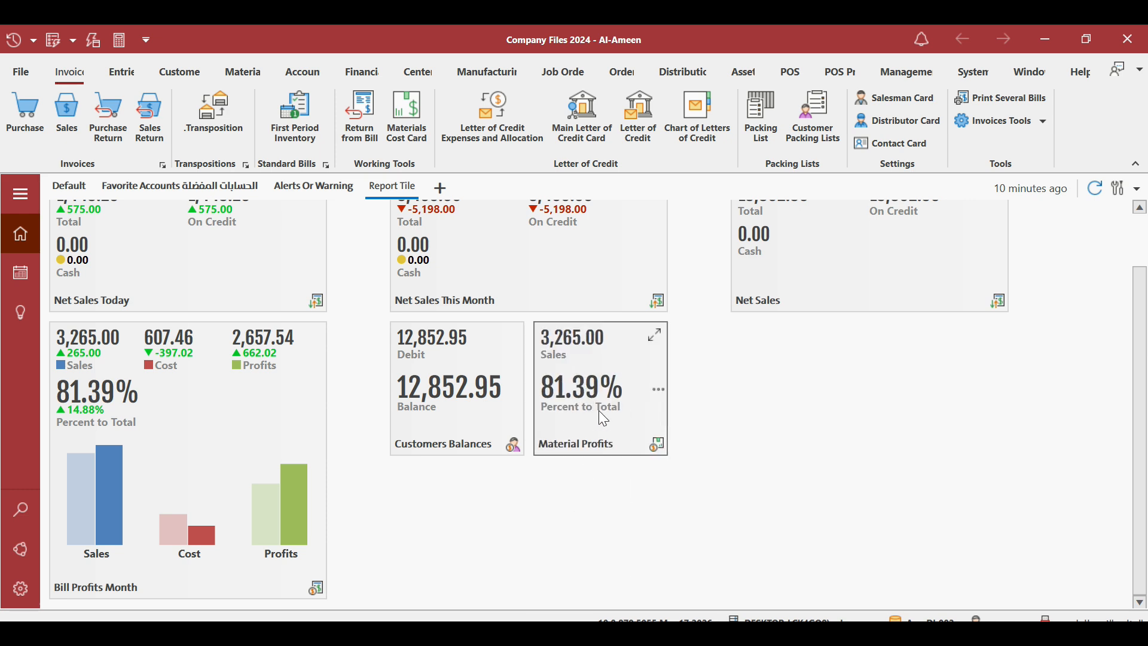
pyautogui.rightClick(578, 413)
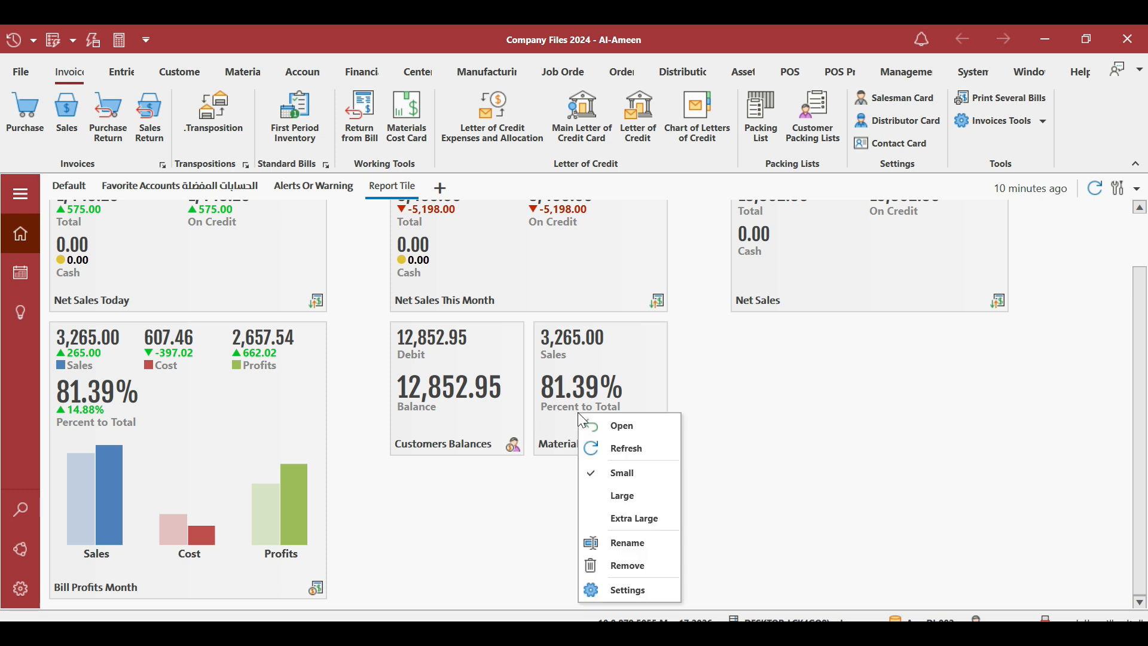
pyautogui.click(623, 587)
pyautogui.click(421, 286)
pyautogui.click(423, 341)
# Set the Material Profits filter period to This Month to Date without a previous-period comparison and apply the settings.
pyautogui.click(417, 235)
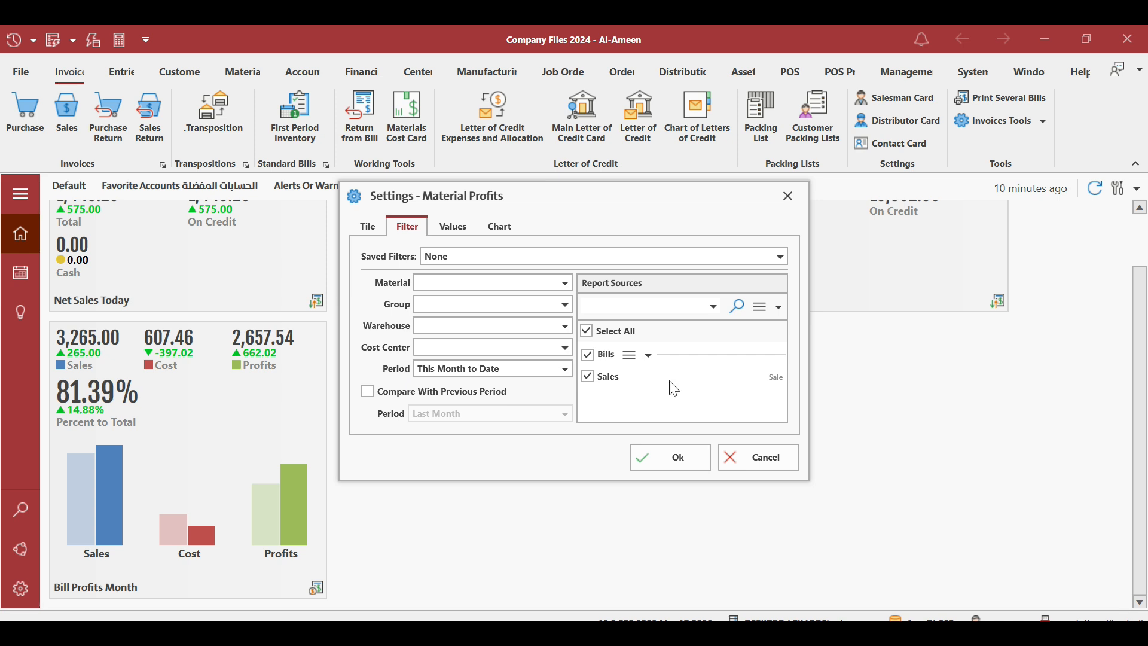
pyautogui.click(507, 372)
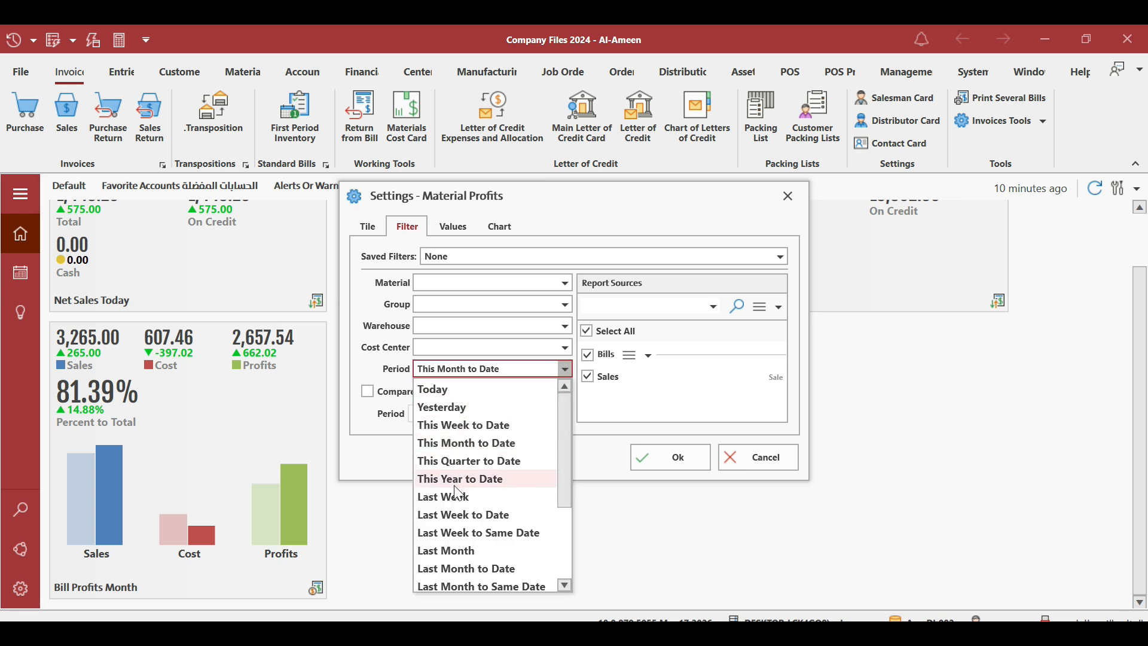
pyautogui.click(461, 444)
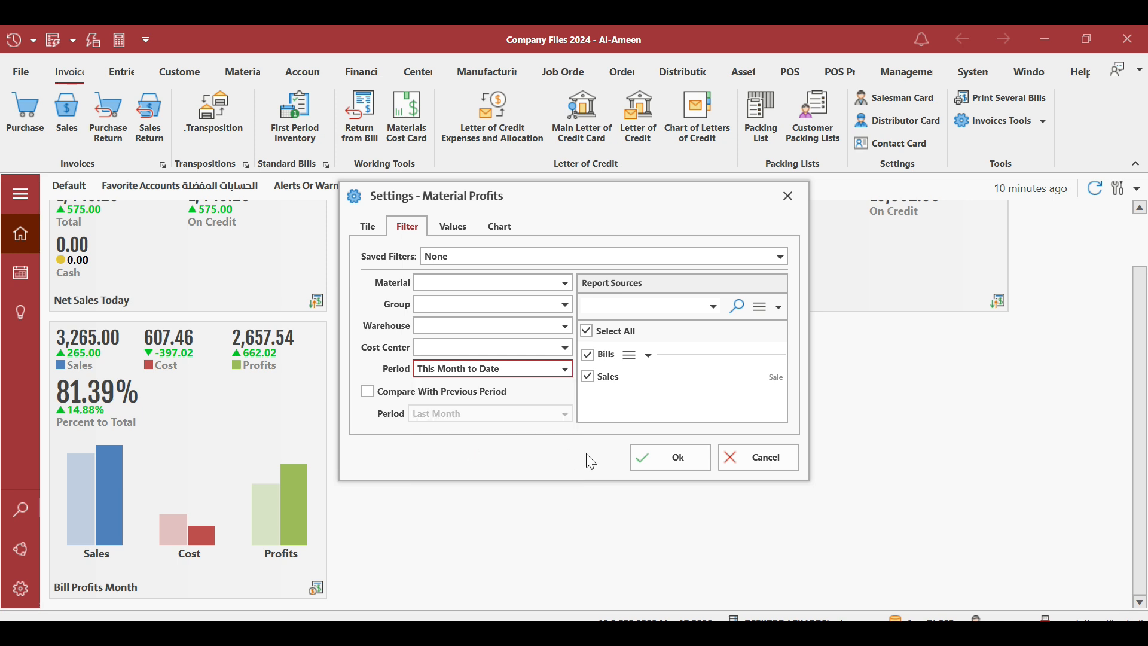
pyautogui.click(368, 392)
pyautogui.click(367, 391)
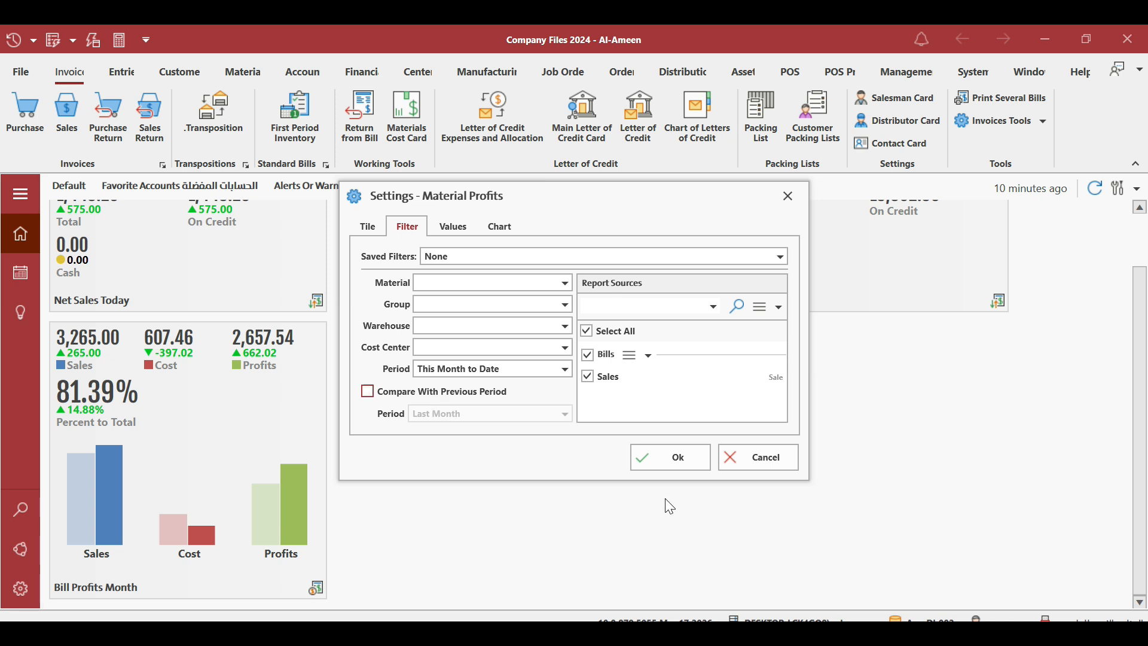
pyautogui.click(680, 468)
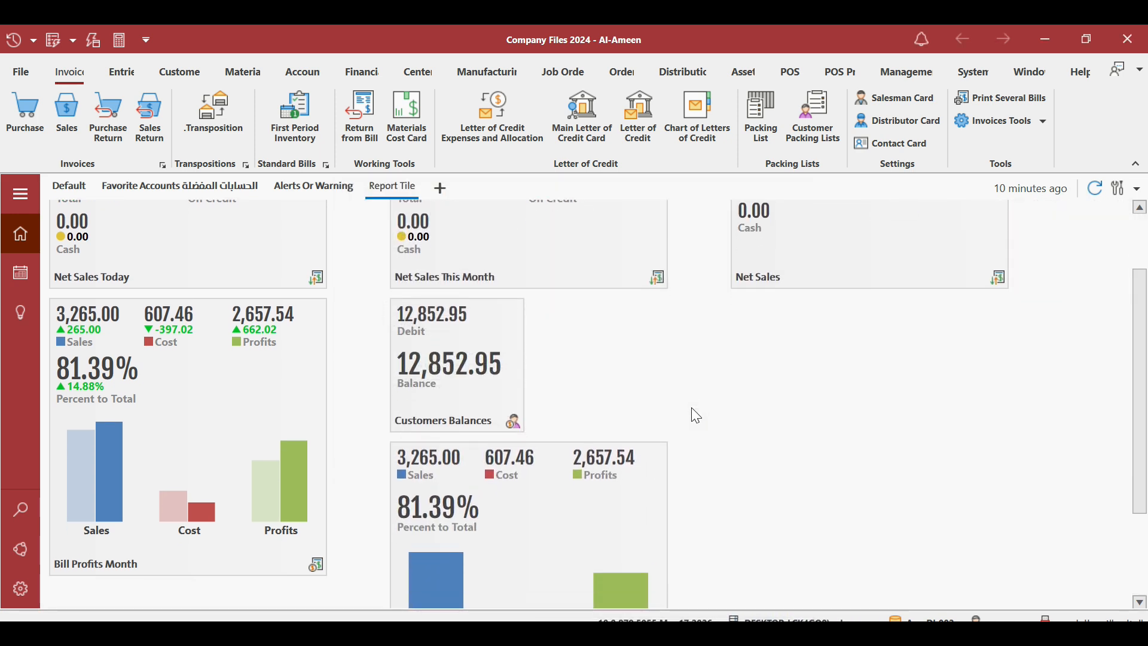
# Expand the Material Profits tile and examine its profits by group.
pyautogui.scroll(-2, 692, 409)
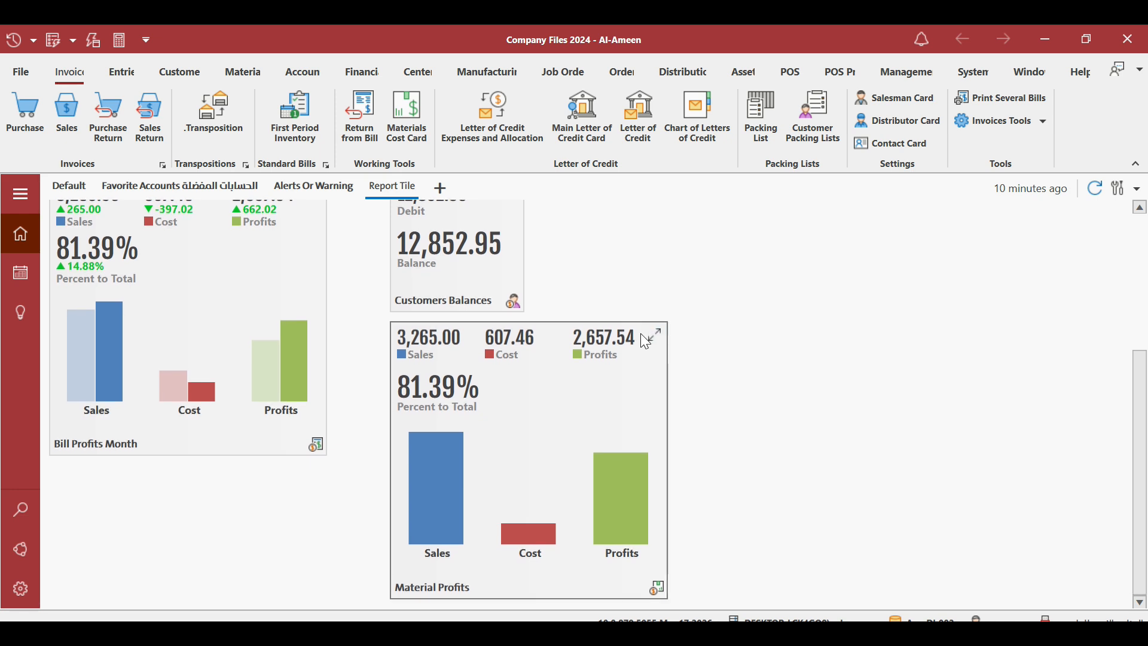
pyautogui.click(650, 336)
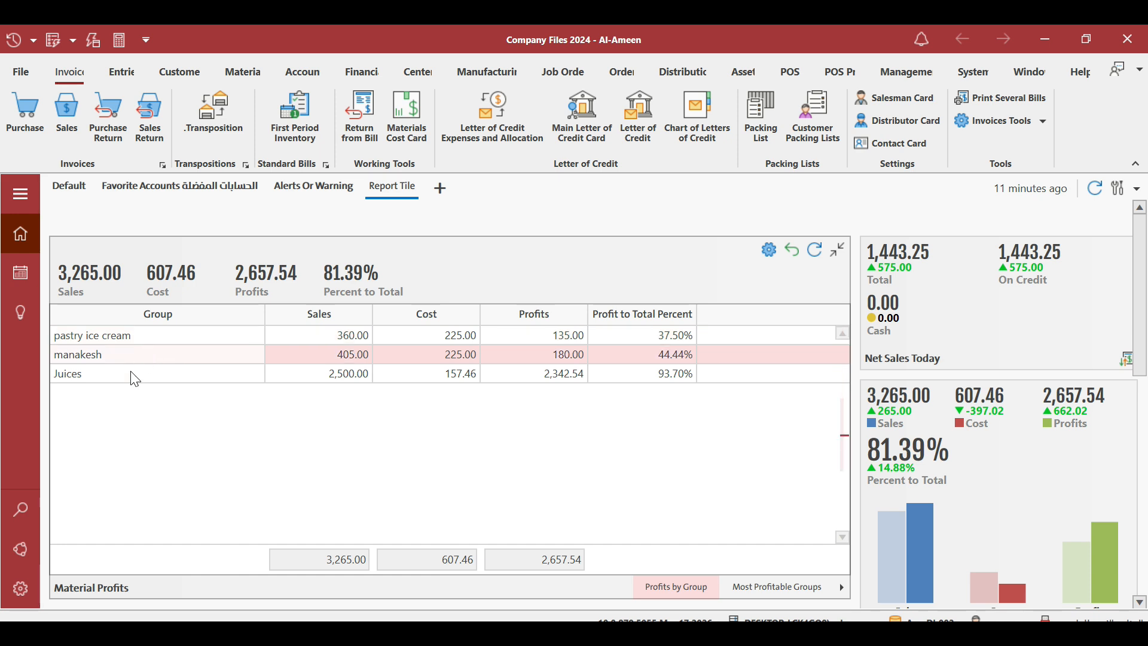
# Examine the Material Profits tile's most profitable groups chart, return to its profits by group, and collapse the tile.
pyautogui.click(756, 588)
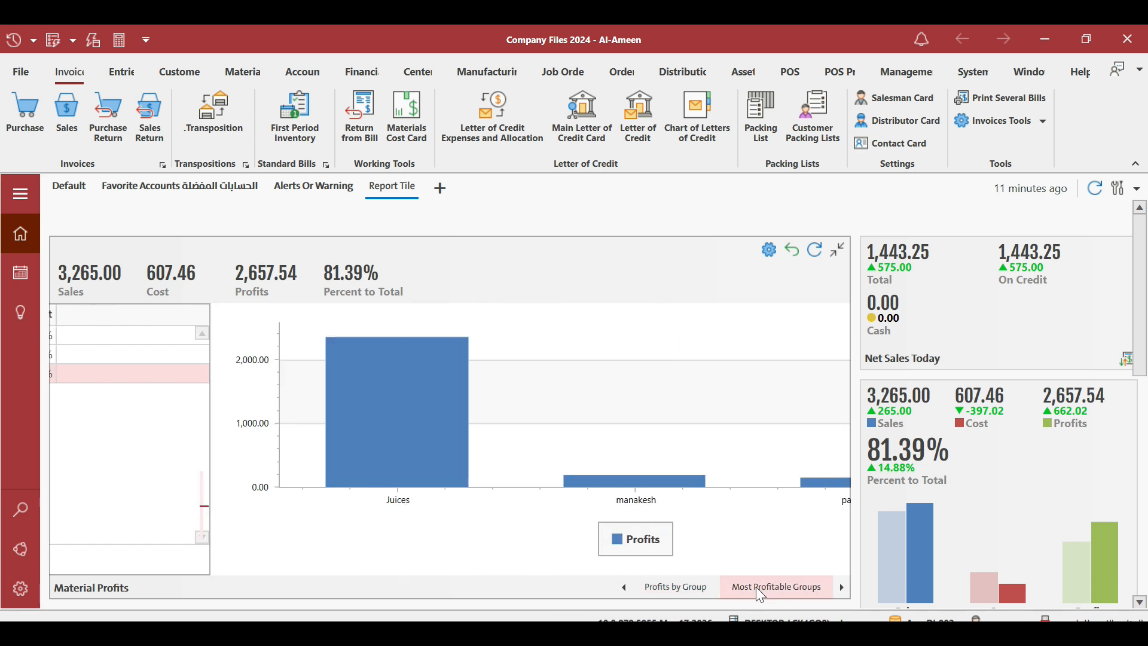
pyautogui.moveTo(407, 489)
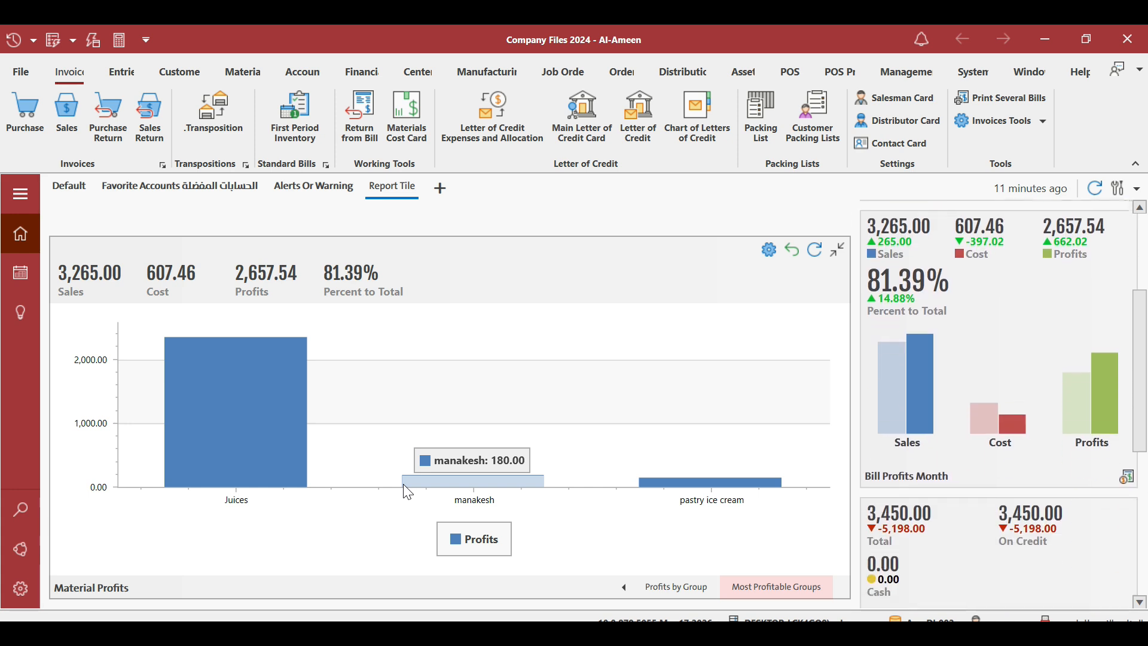
pyautogui.click(669, 587)
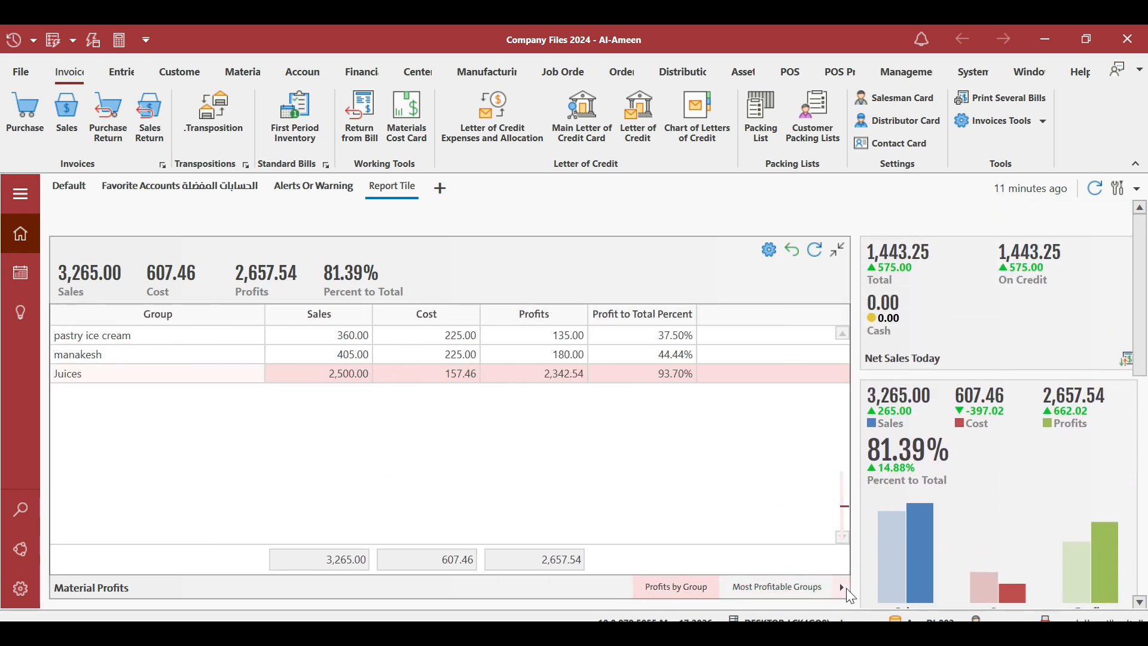
pyautogui.click(837, 252)
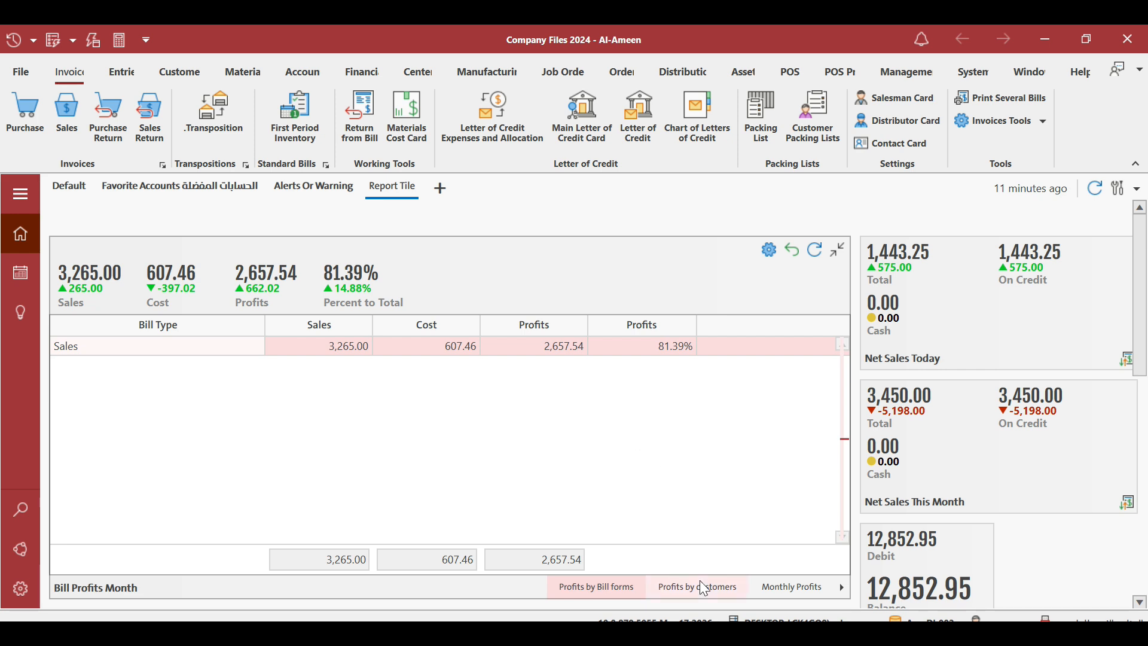
# Examine the expanded Bill Profits Month tile's profits by customers and monthly profits views, and collapse the tile.
pyautogui.click(686, 598)
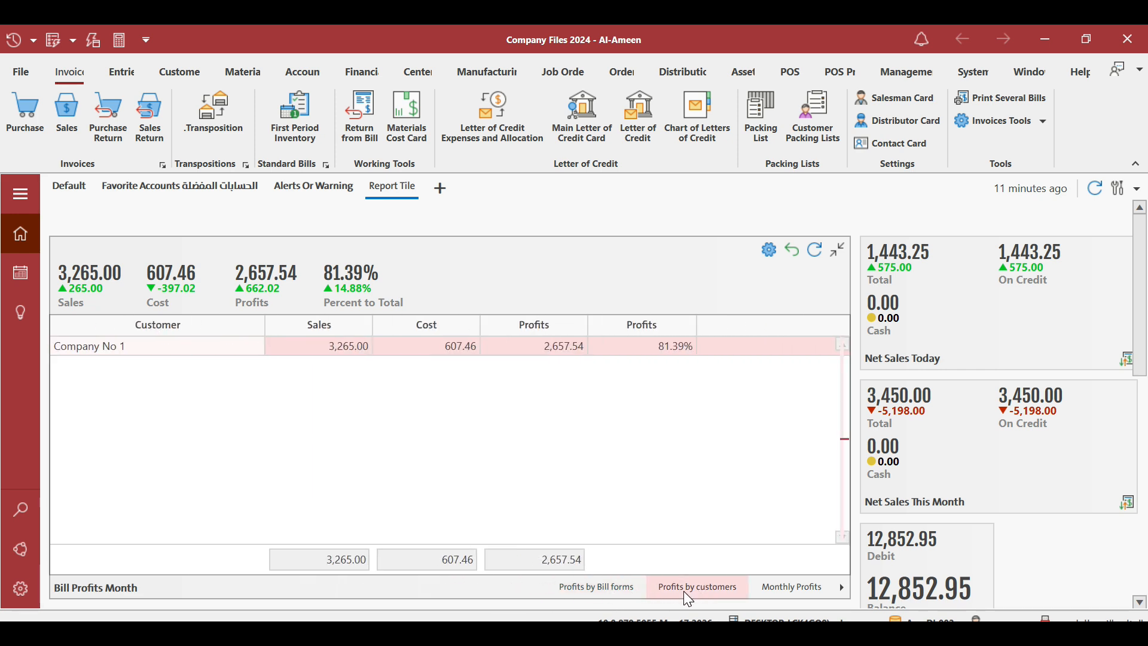
pyautogui.click(797, 590)
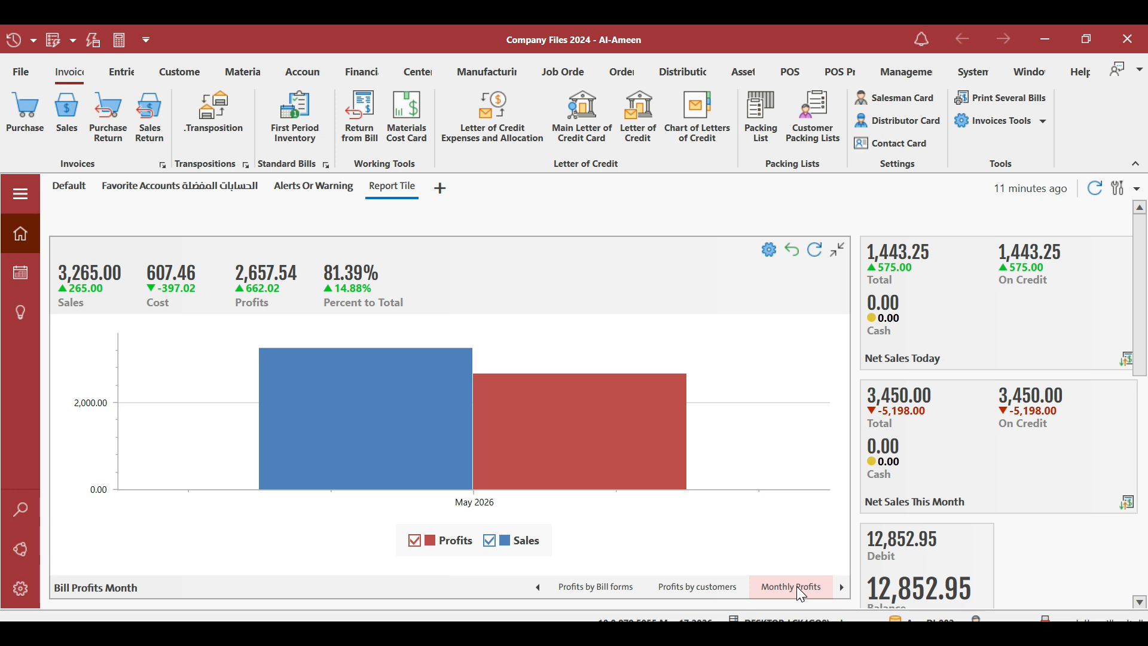
pyautogui.click(837, 248)
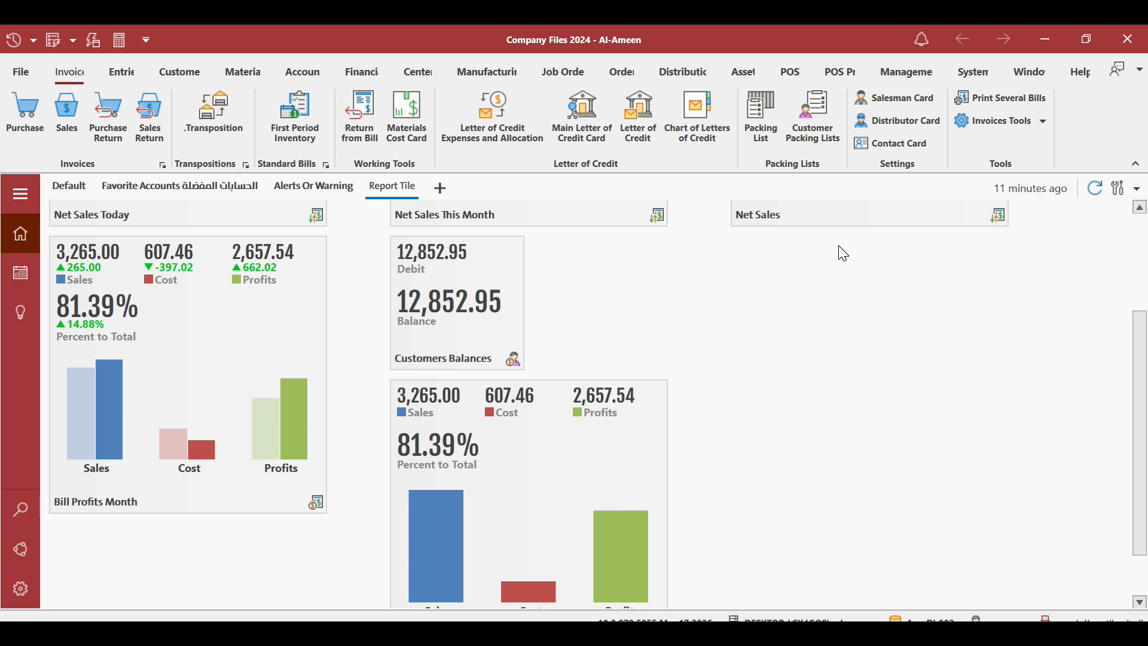
# Browse the full gallery of report types available as Report Tiles, and close it without adding one.
pyautogui.scroll(3, 930, 259)
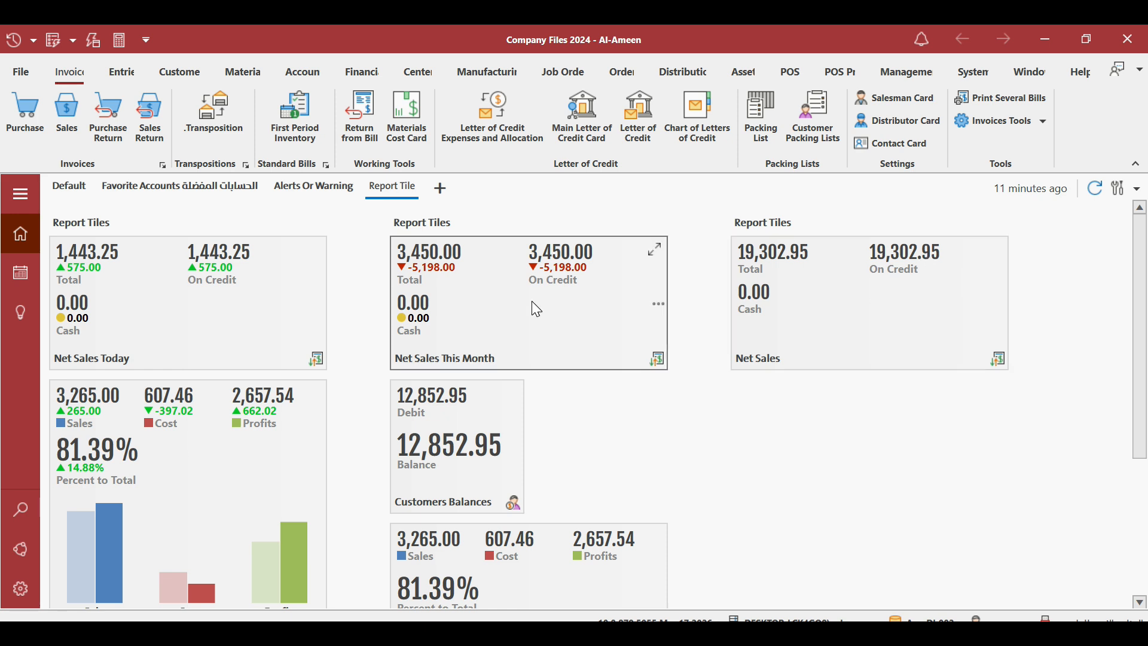
pyautogui.rightClick(721, 481)
pyautogui.click(756, 504)
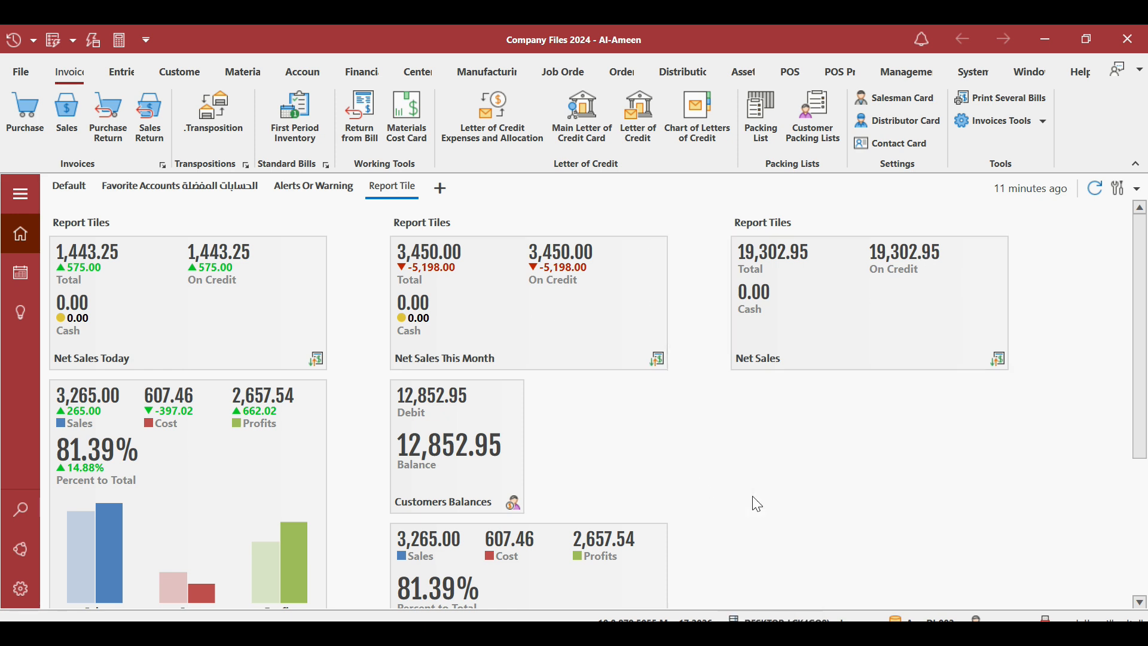
pyautogui.click(571, 262)
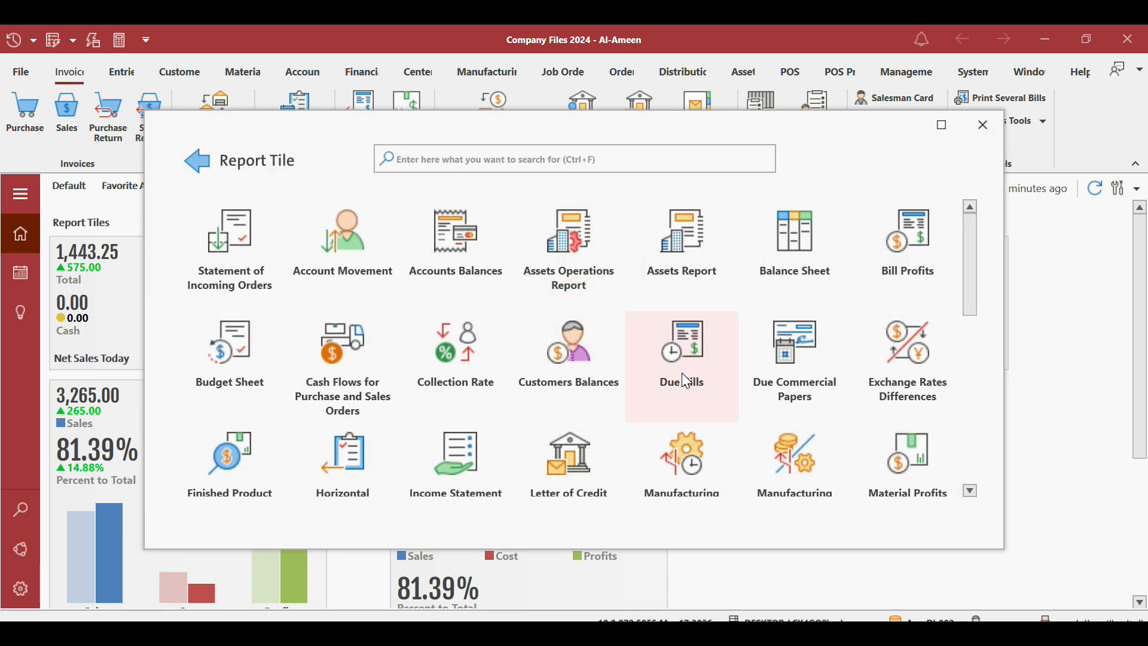
pyautogui.scroll(-6, 683, 374)
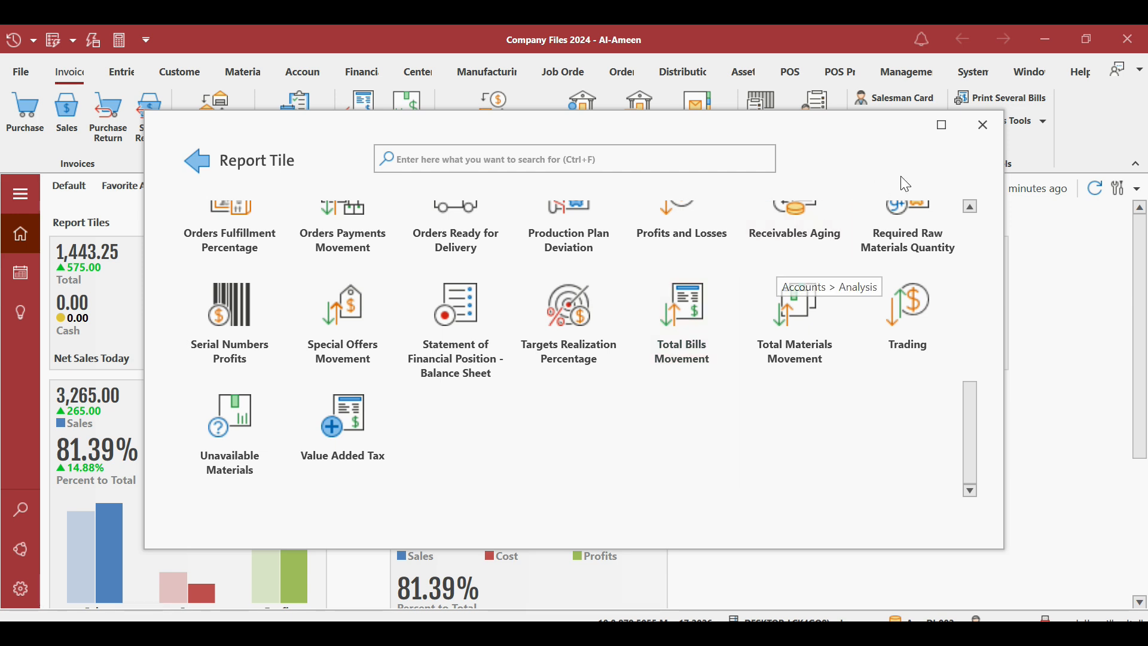
pyautogui.click(969, 130)
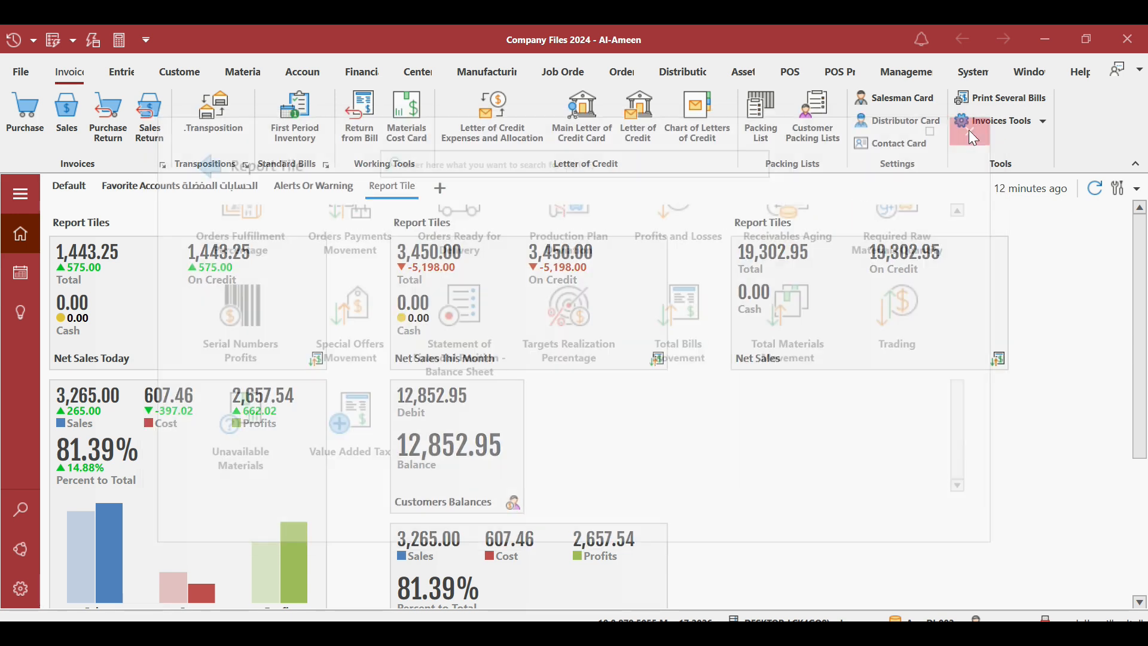